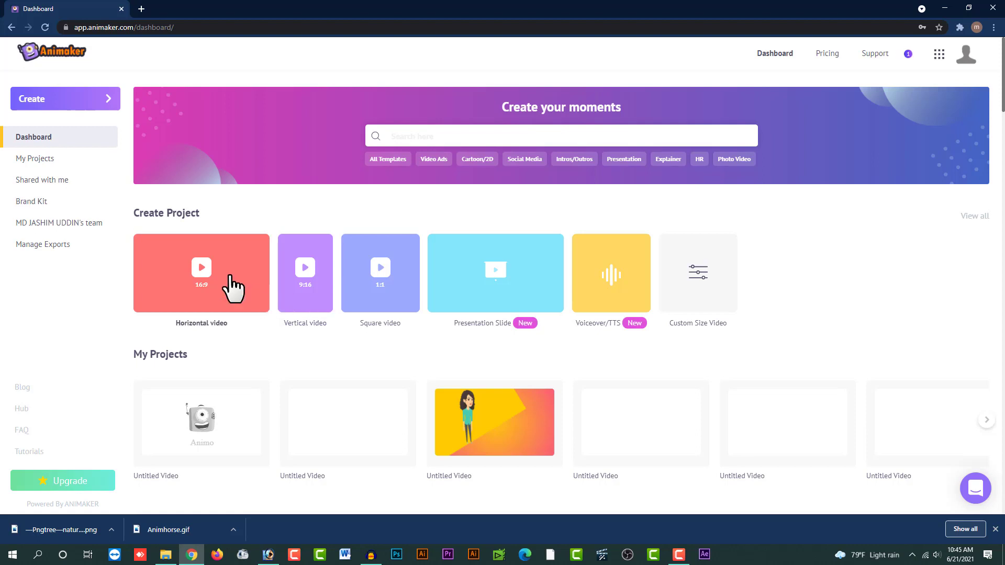
- Create a blank 16:9 horizontal video project and open its template library
{"action": "left_click", "coordinate": [201, 268]}
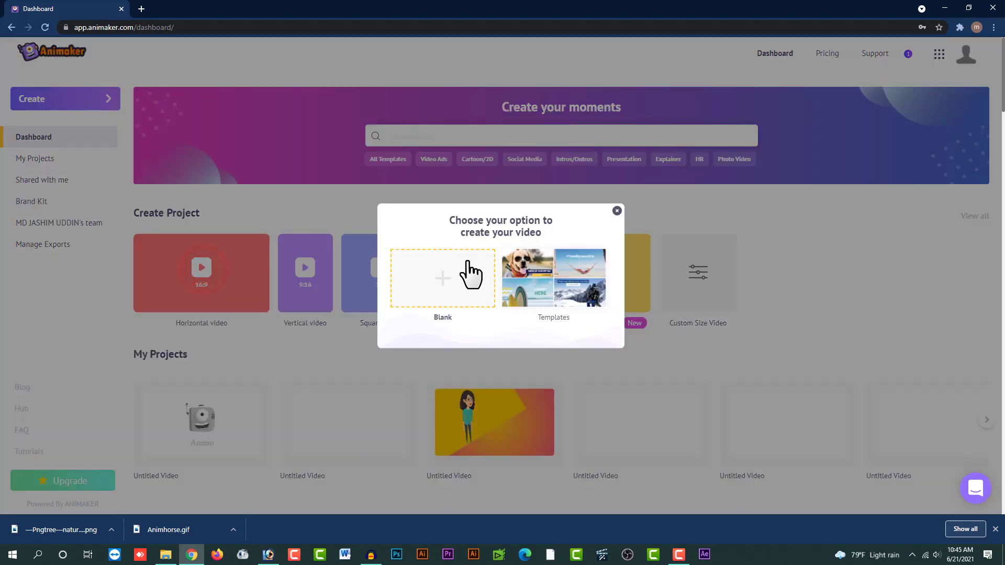
{"action": "left_click", "coordinate": [450, 278]}
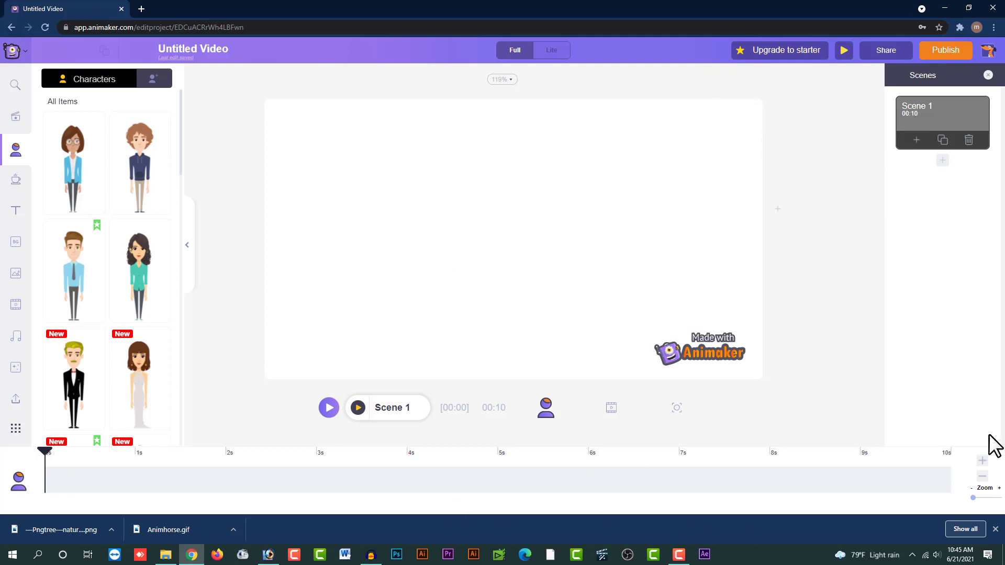
{"action": "left_click", "coordinate": [16, 117]}
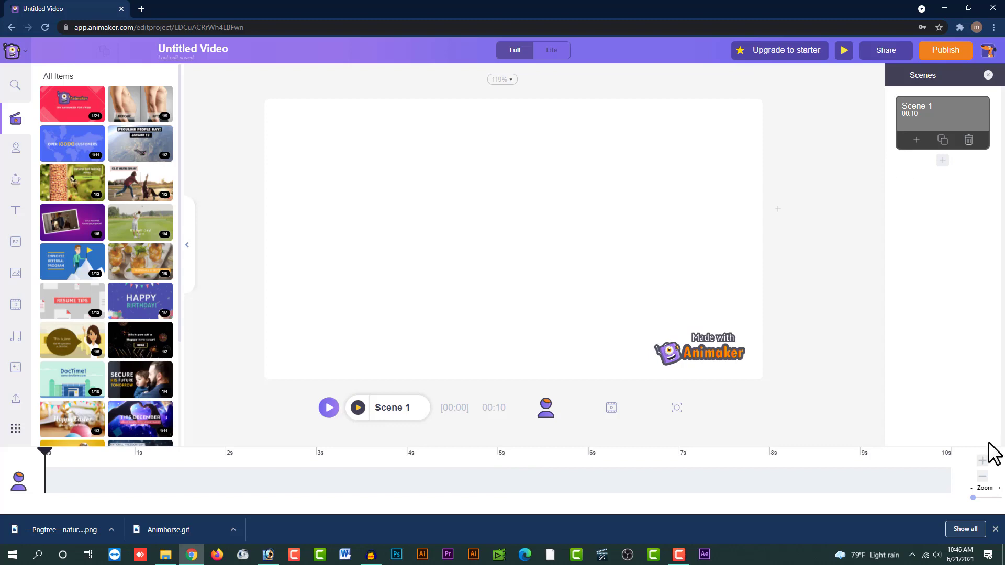
- Shorten Scene 1 to 5 seconds
{"action": "left_click", "coordinate": [982, 476]}
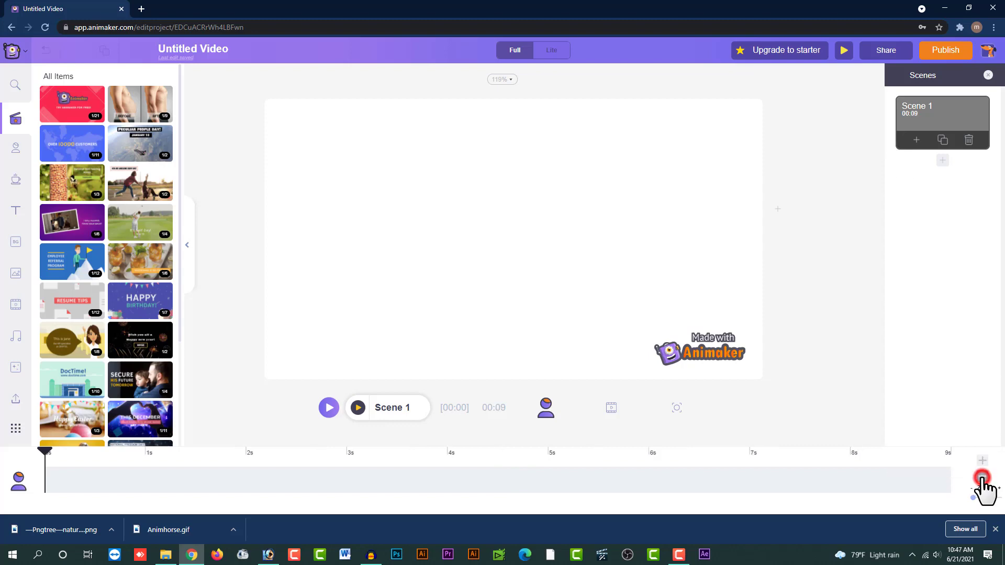
{"action": "left_click", "coordinate": [982, 476]}
{"action": "left_click", "coordinate": [982, 476]}
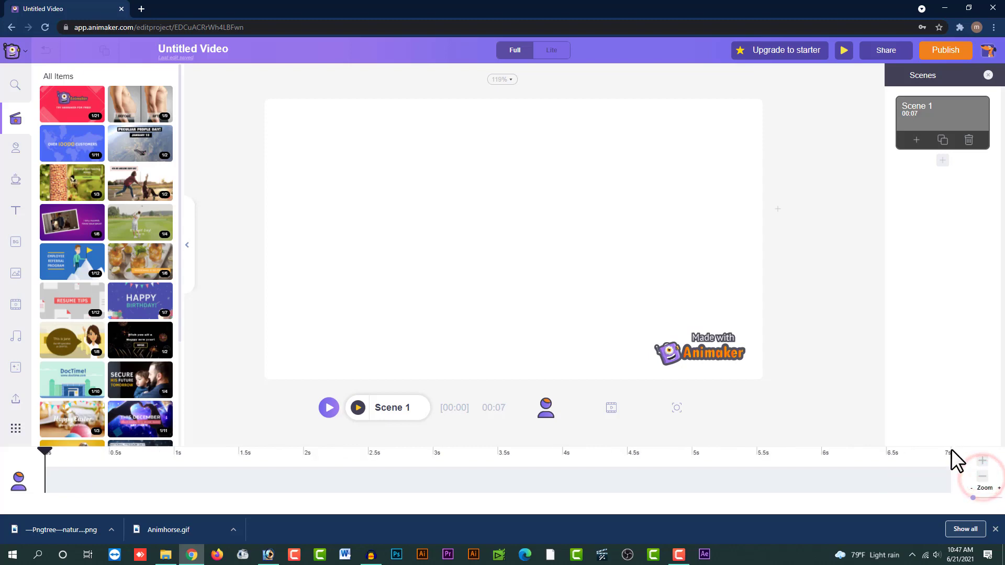
{"action": "left_click", "coordinate": [982, 478]}
{"action": "left_click", "coordinate": [982, 478]}
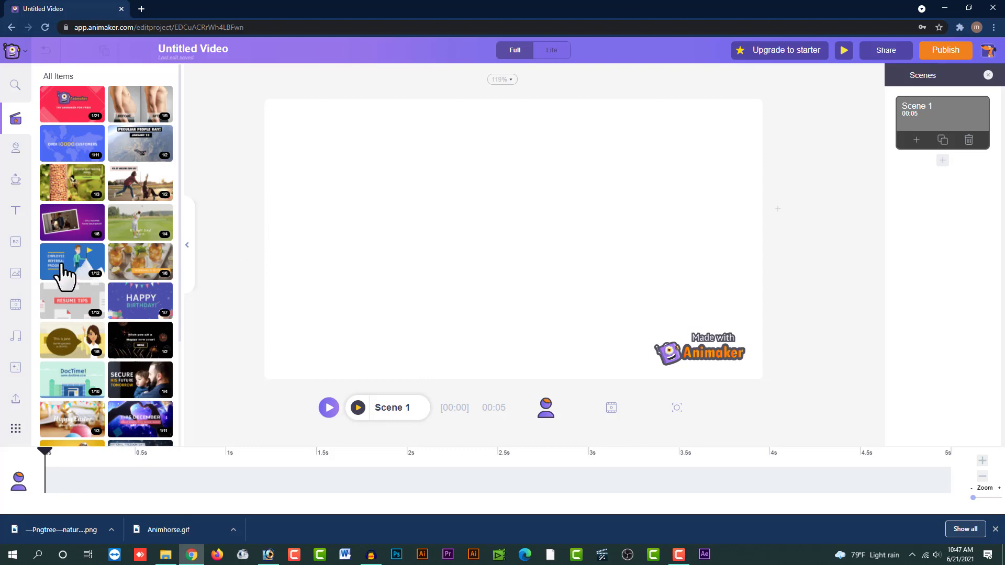
- Browse the background library, including the full set of Office backgrounds
{"action": "left_click", "coordinate": [17, 245]}
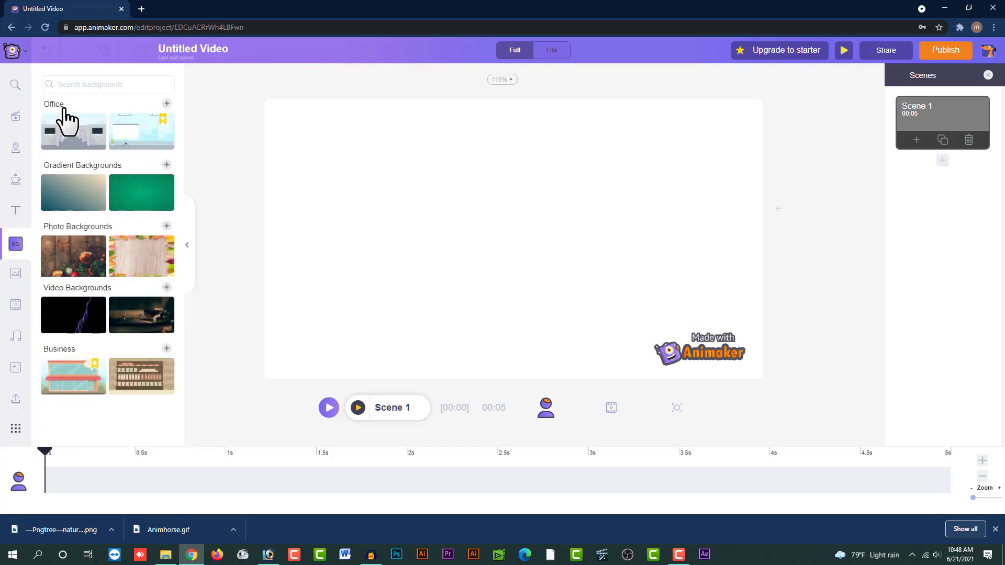
{"action": "left_click", "coordinate": [167, 104]}
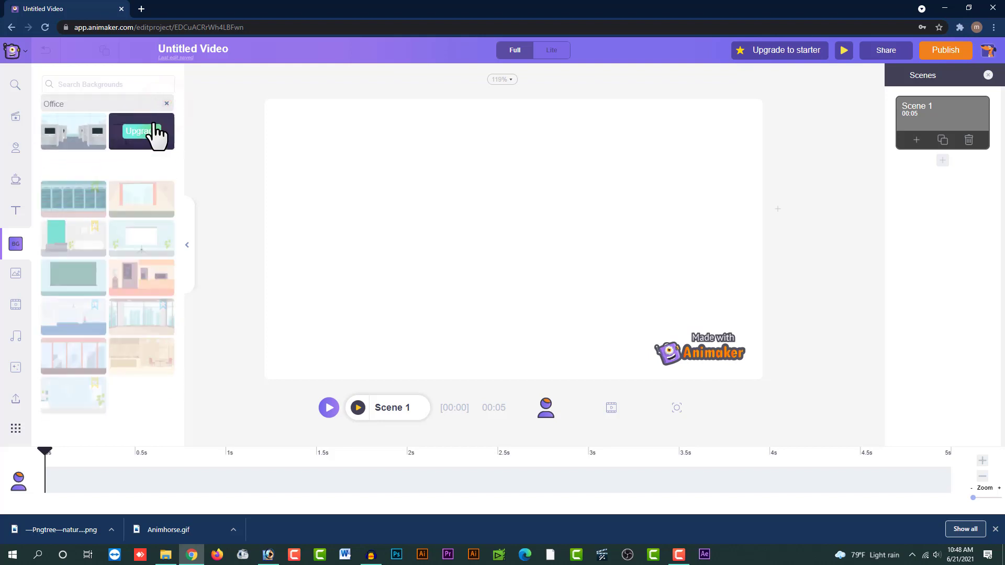
{"action": "left_click", "coordinate": [163, 105]}
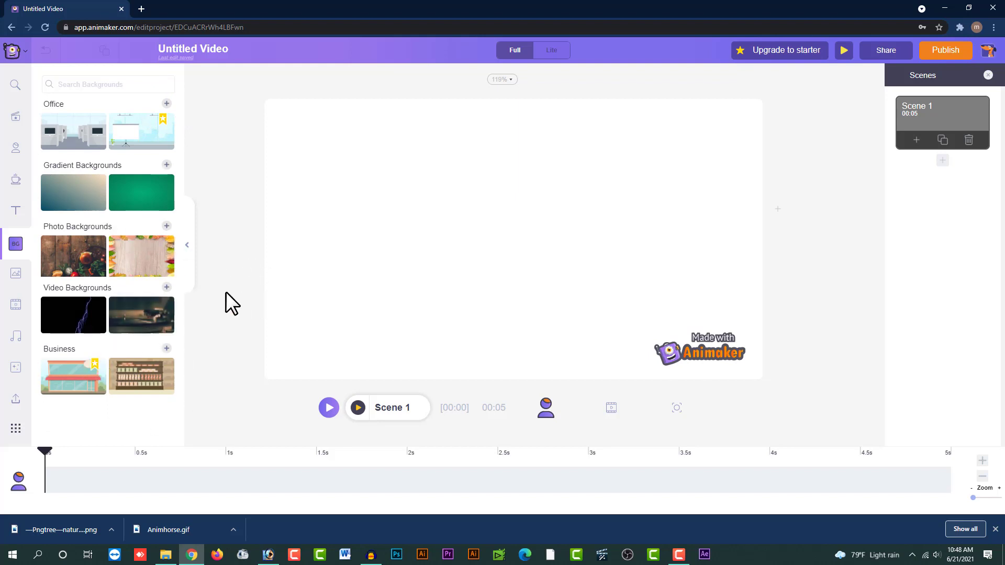
{"action": "mouse_move", "coordinate": [137, 309]}
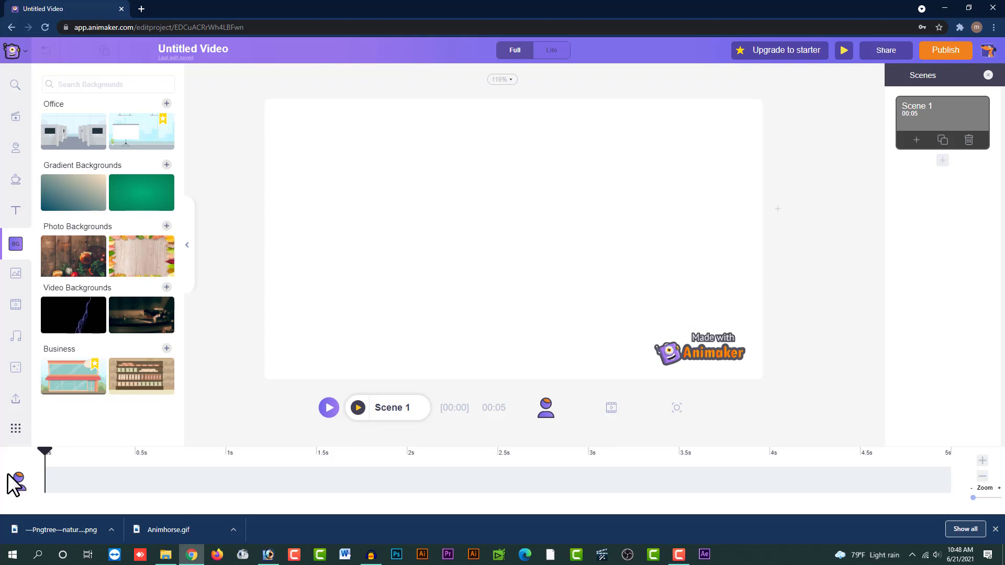
- Add the uploaded blue-sky meadow image to Scene 1, enlarge it and set it as the scene background
{"action": "left_click", "coordinate": [17, 401]}
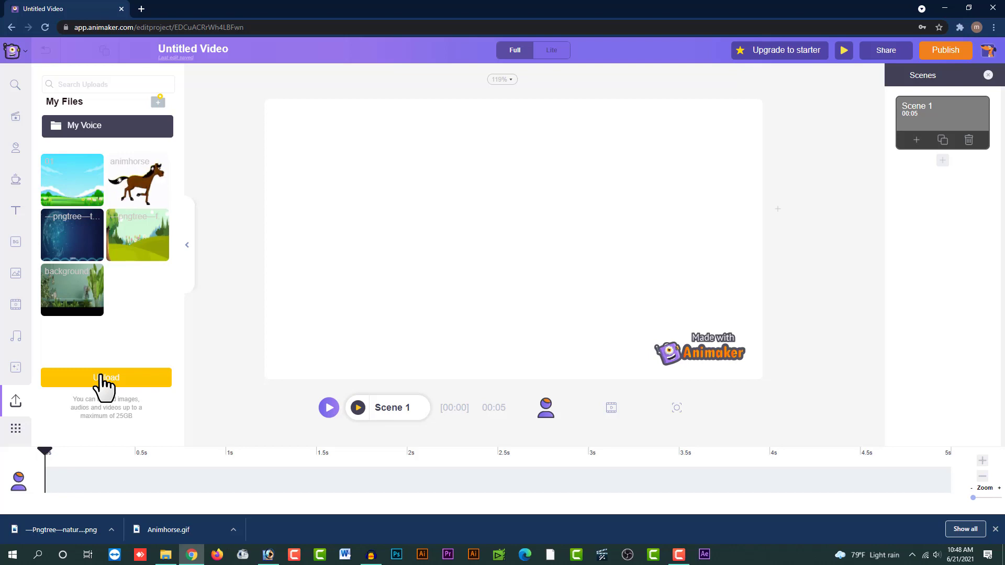
{"action": "left_click", "coordinate": [101, 377]}
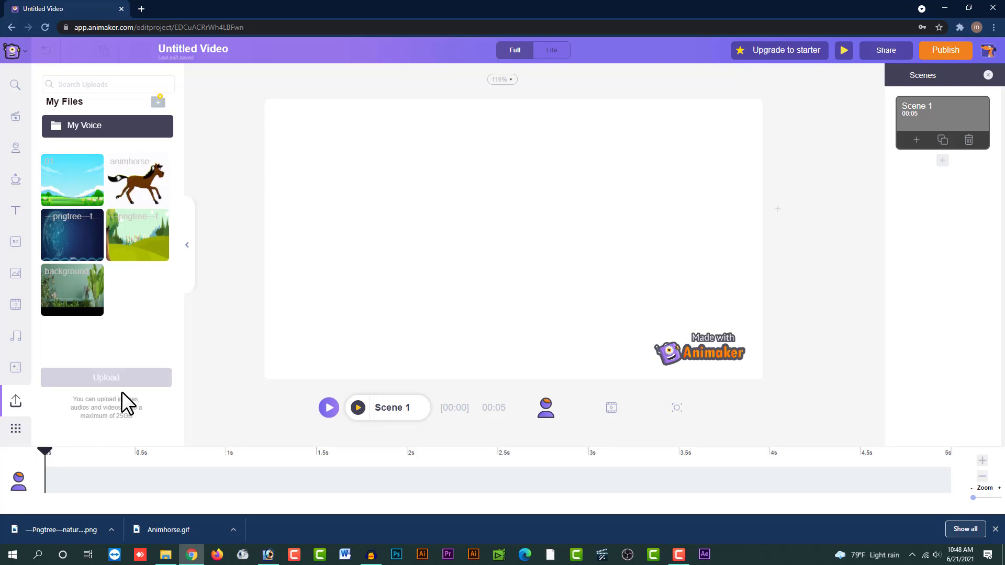
{"action": "left_click", "coordinate": [77, 192]}
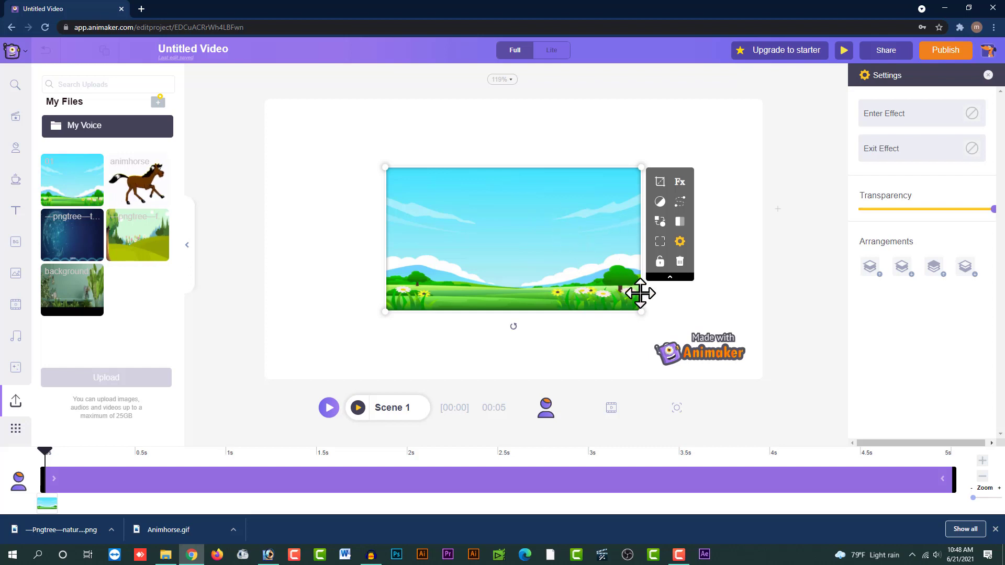
{"action": "left_click_drag", "start_coordinate": [642, 311], "coordinate": [763, 370]}
{"action": "left_click_drag", "start_coordinate": [631, 294], "coordinate": [588, 264]}
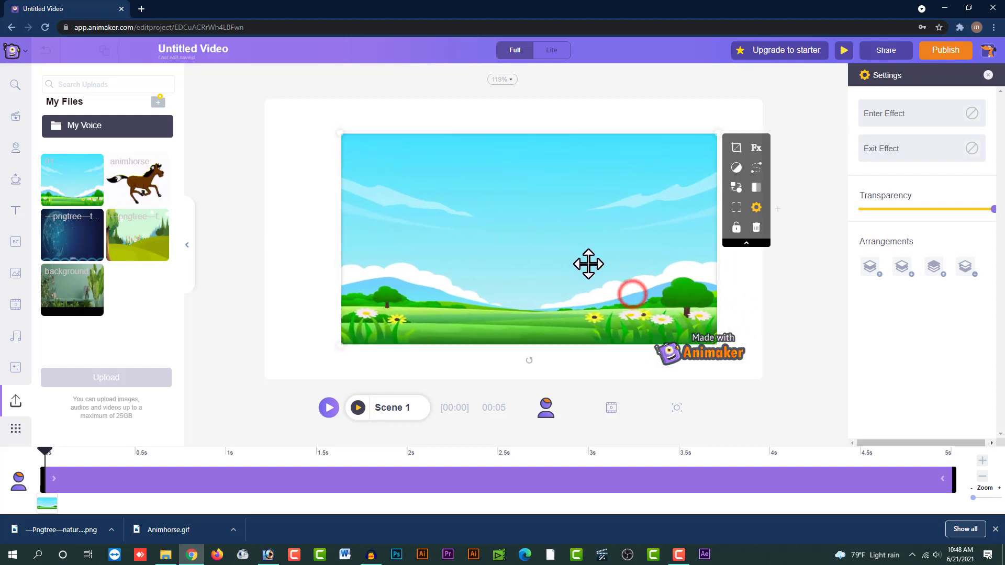
{"action": "right_click", "coordinate": [507, 187]}
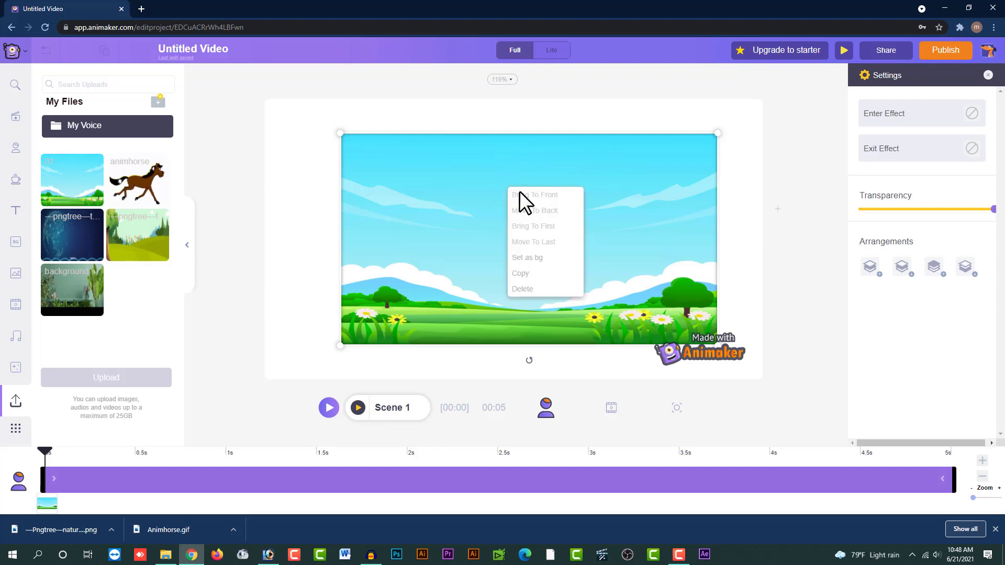
{"action": "left_click", "coordinate": [546, 257]}
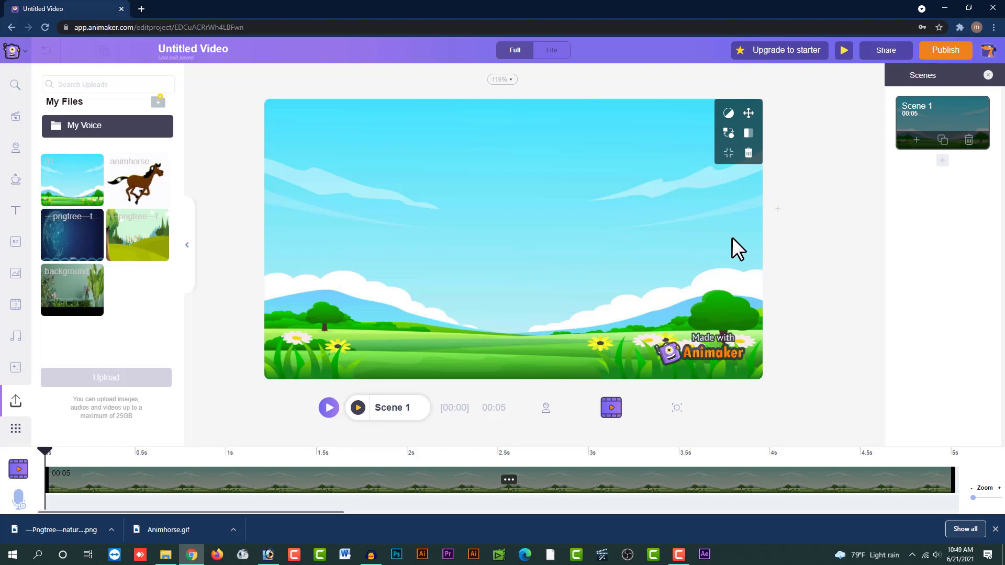
- Enlarge the meadow background slightly beyond the canvas, reposition it so it still covers the scene, and apply the adjustment
{"action": "left_click", "coordinate": [748, 113]}
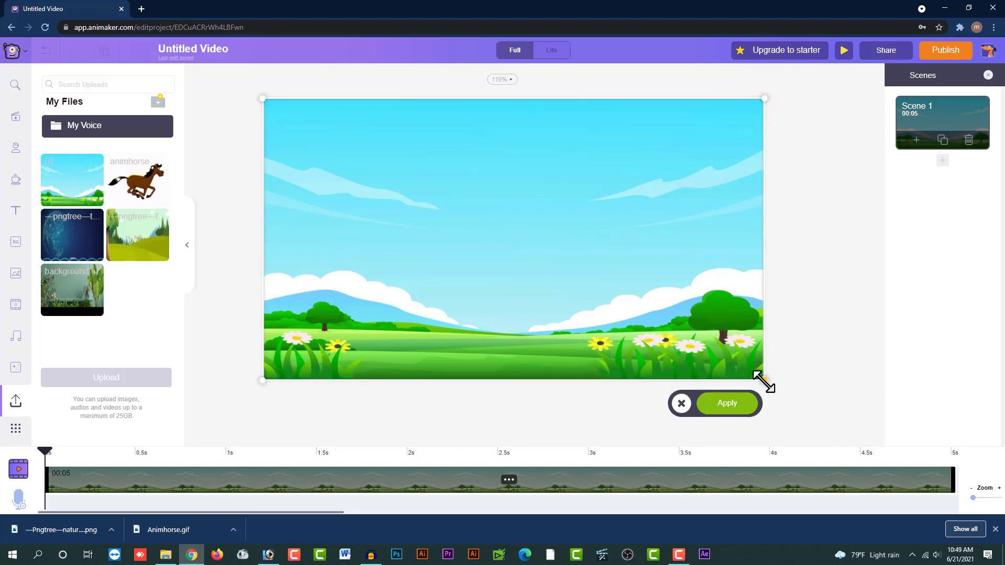
{"action": "left_click_drag", "start_coordinate": [763, 381], "coordinate": [822, 416]}
{"action": "left_click_drag", "start_coordinate": [684, 324], "coordinate": [677, 284]}
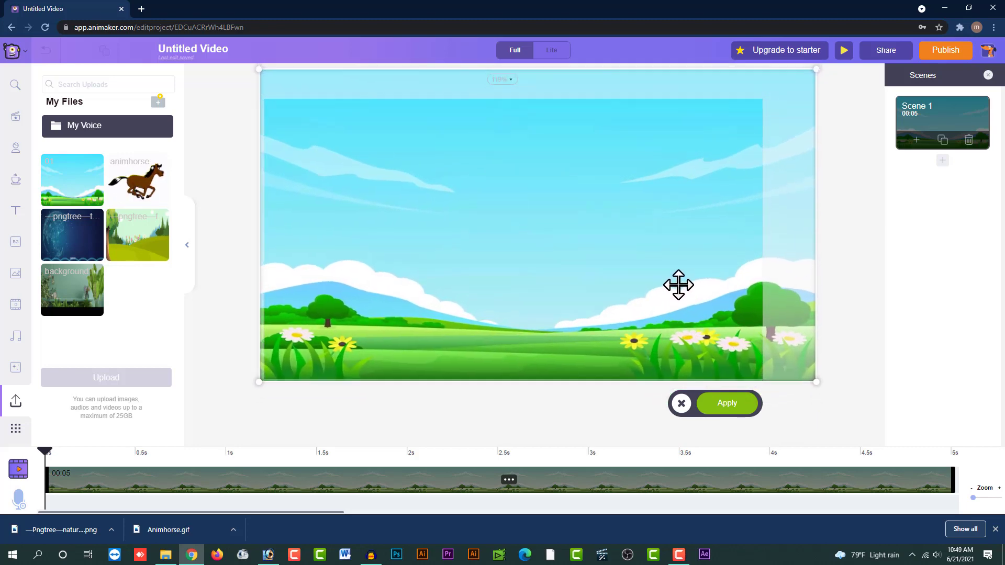
{"action": "left_click", "coordinate": [727, 403]}
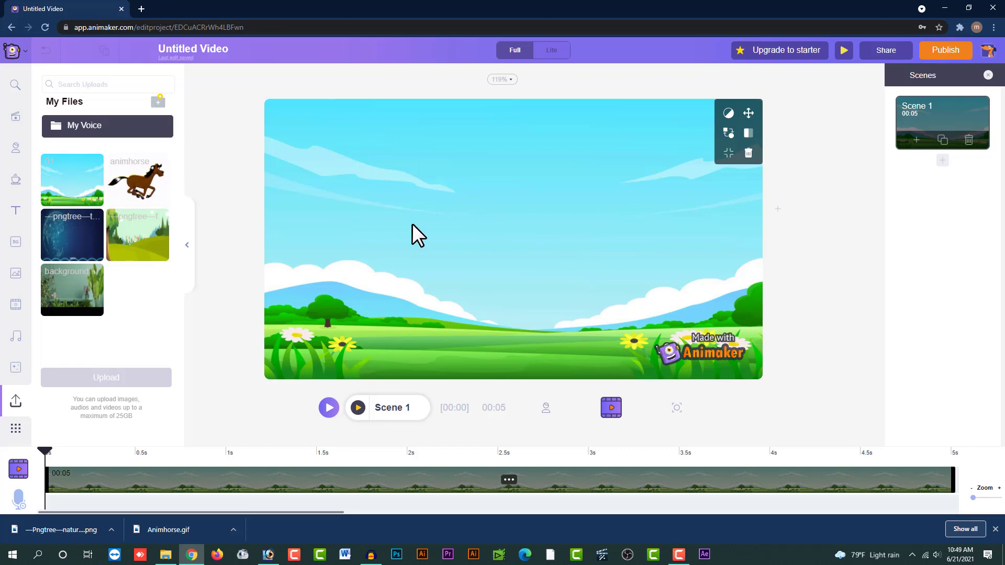
- Open the My Characters collection and find the long-haired woman in the purple shirt
{"action": "left_click", "coordinate": [19, 152]}
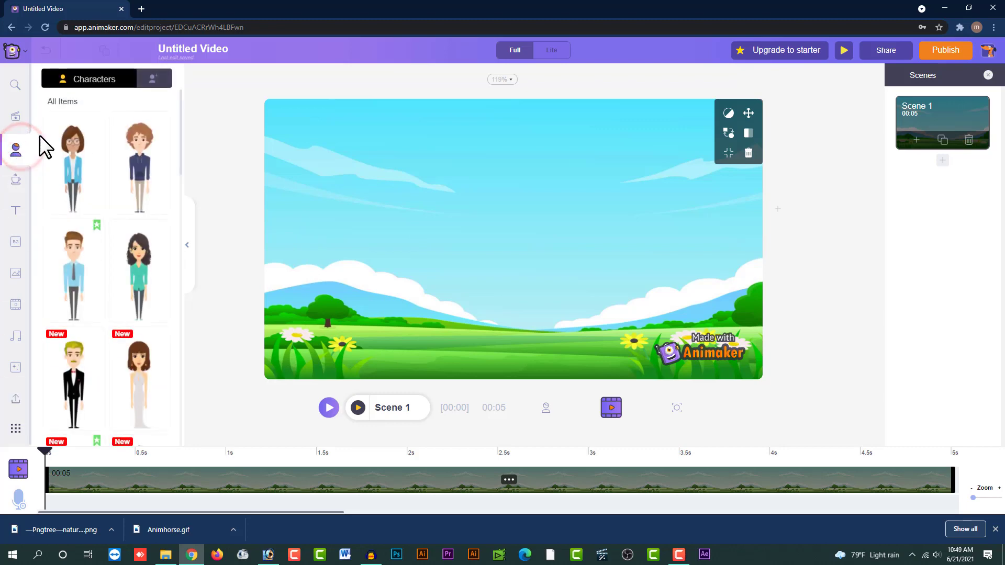
{"action": "left_click", "coordinate": [155, 79]}
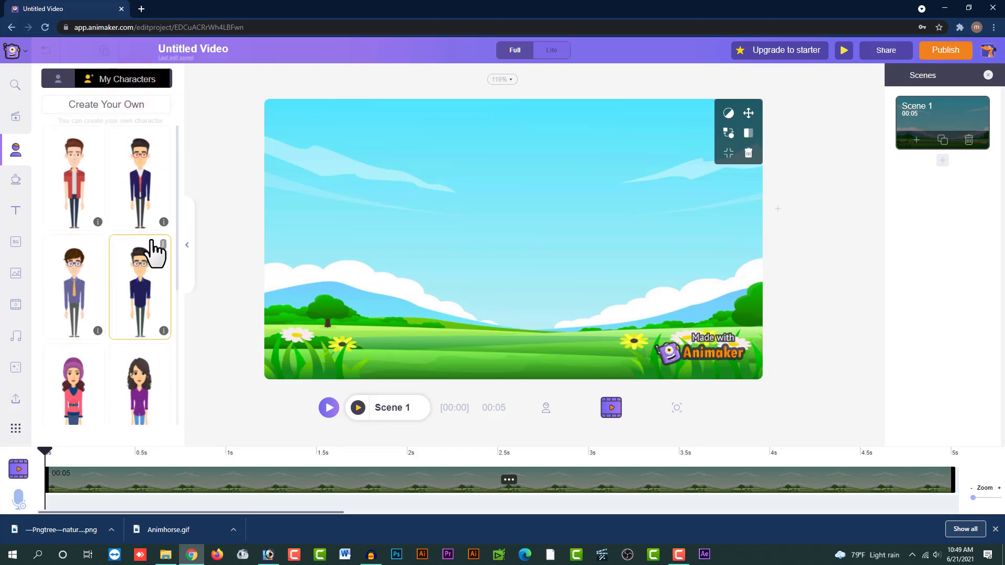
{"action": "scroll", "coordinate": [152, 256], "scroll_direction": "down", "scroll_amount": 4}
- Try the woman in the purple shirt in the scene, moved left of centre and enlarged, and delete her
{"action": "left_click", "coordinate": [139, 204]}
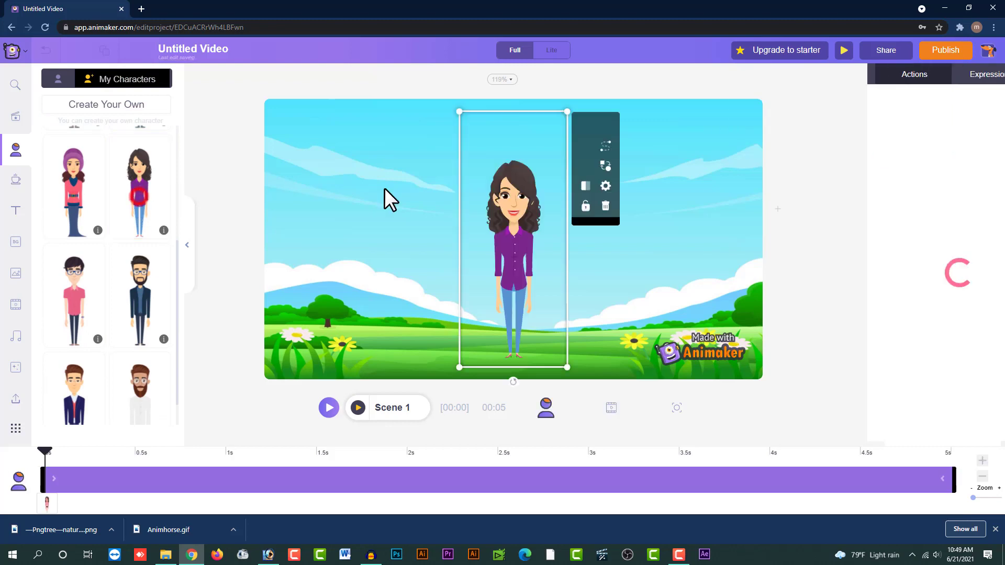
{"action": "left_click_drag", "start_coordinate": [482, 284], "coordinate": [384, 287]}
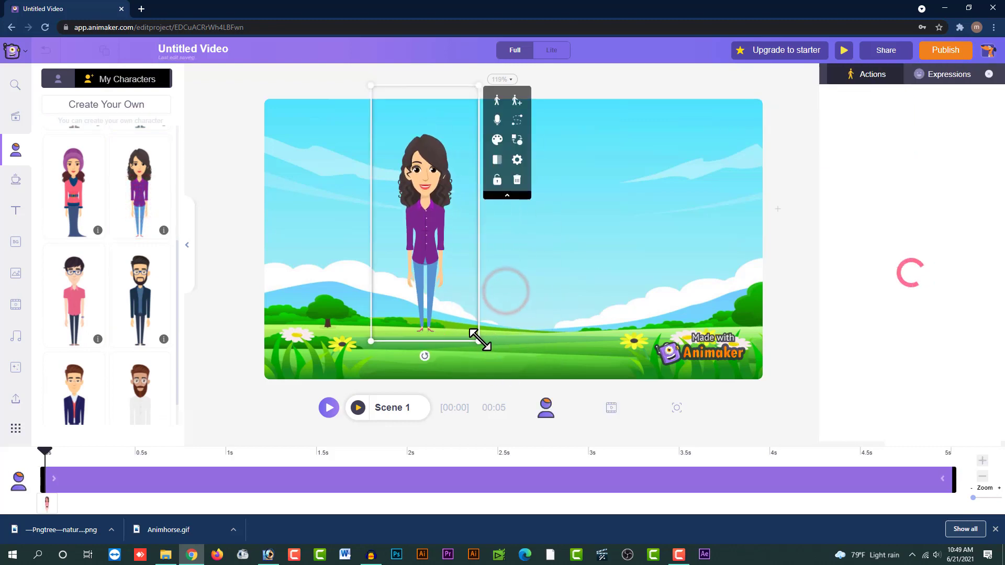
{"action": "left_click", "coordinate": [480, 341]}
{"action": "left_click", "coordinate": [439, 268]}
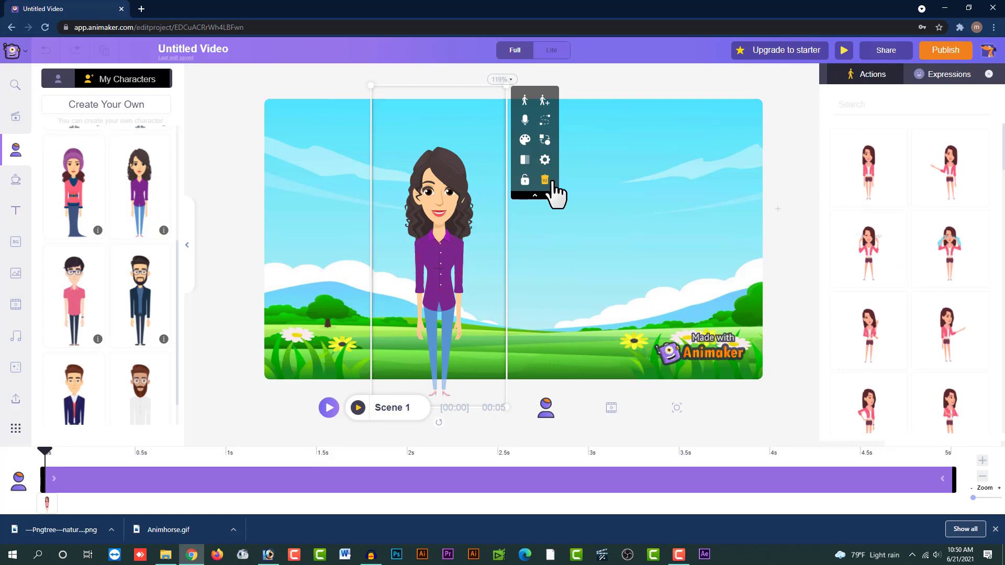
{"action": "left_click", "coordinate": [545, 179]}
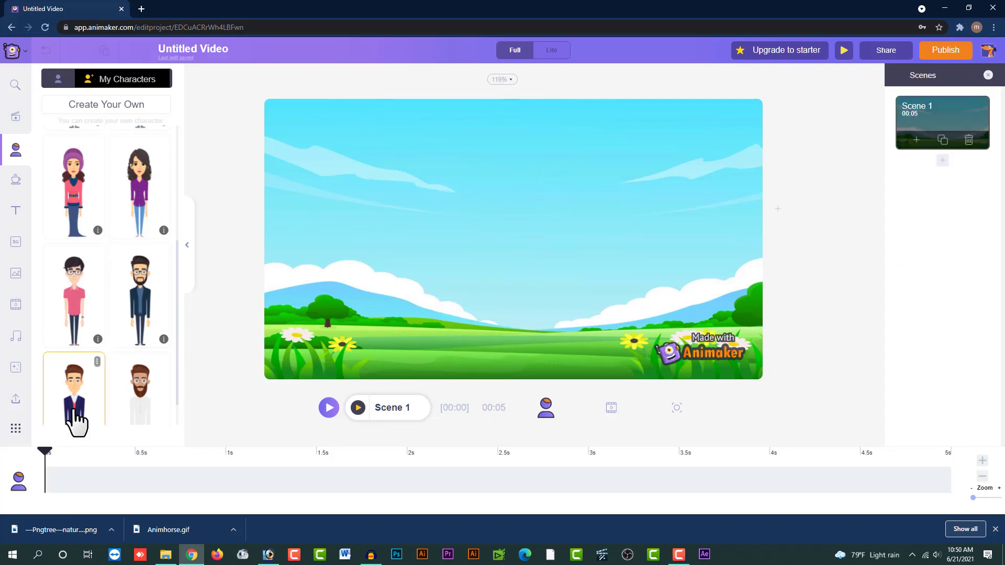
- Move the playhead to the 2-second mark and add the woman in the purple shirt from there
{"action": "left_click_drag", "start_coordinate": [45, 453], "coordinate": [335, 461]}
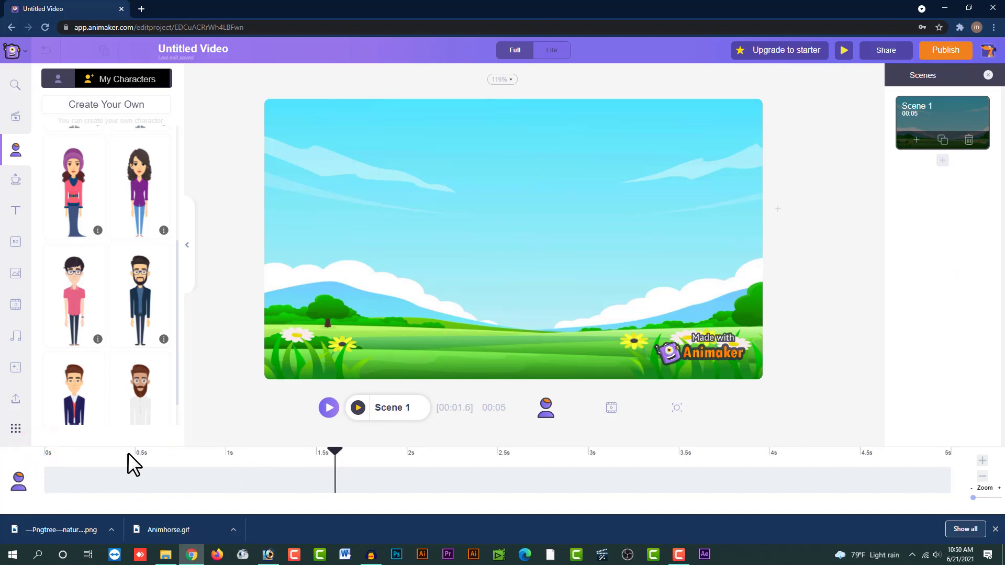
{"action": "left_click", "coordinate": [45, 453]}
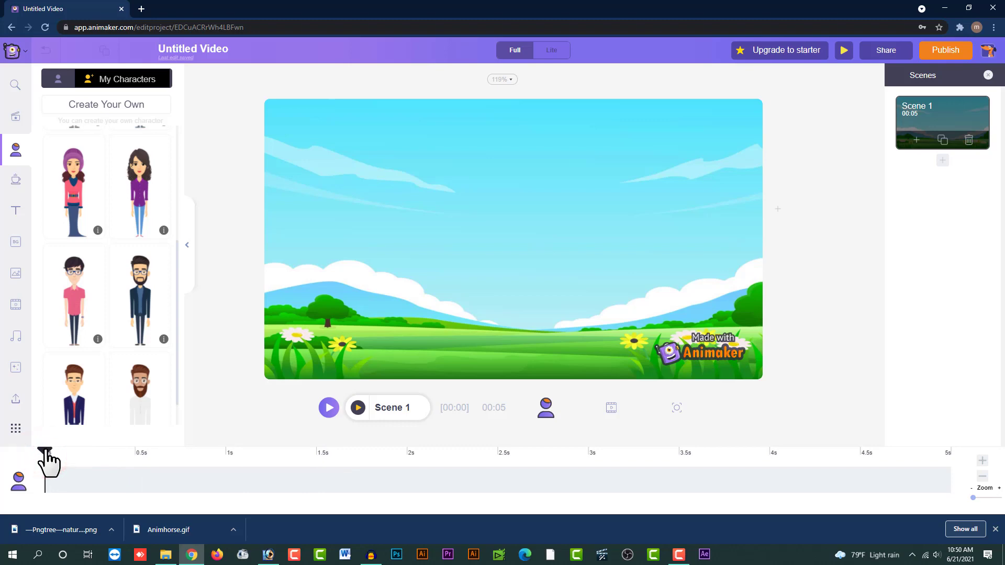
{"action": "left_click_drag", "start_coordinate": [46, 460], "coordinate": [516, 488]}
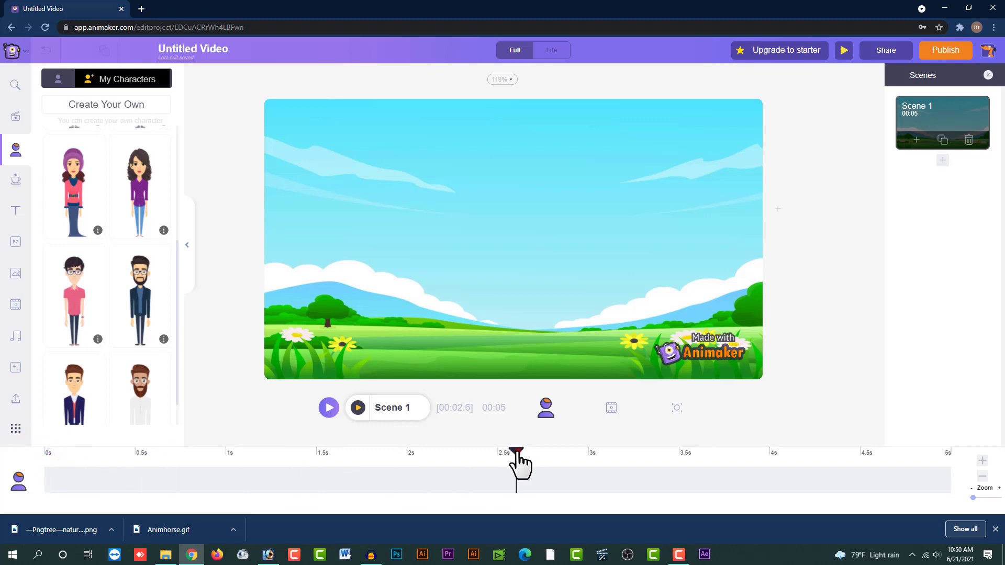
{"action": "left_click_drag", "start_coordinate": [517, 452], "coordinate": [402, 473]}
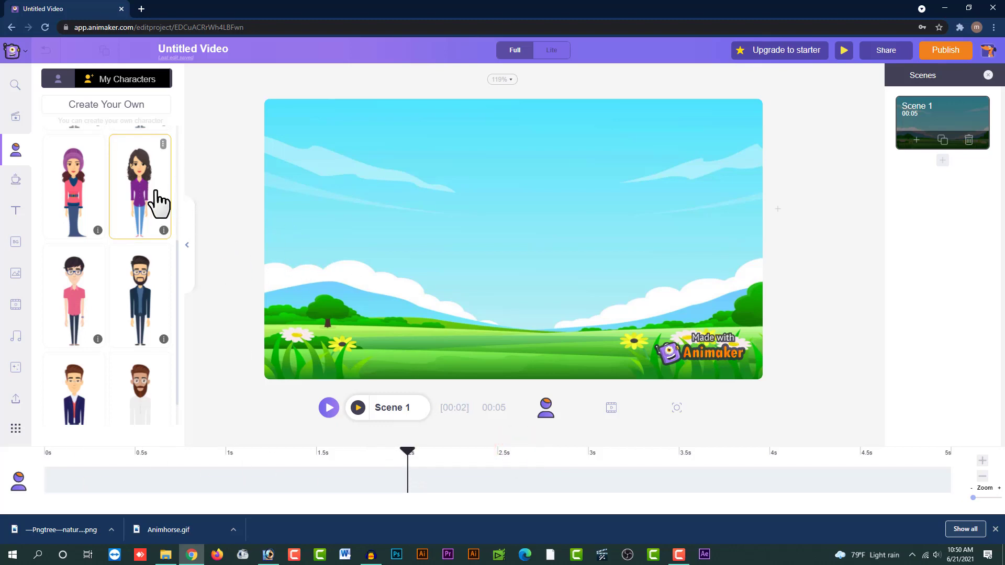
{"action": "mouse_move", "coordinate": [408, 457]}
{"action": "left_mouse_down"}
{"action": "mouse_move", "coordinate": [359, 464]}
{"action": "mouse_move", "coordinate": [417, 461]}
{"action": "mouse_move", "coordinate": [409, 466]}
{"action": "left_mouse_up"}
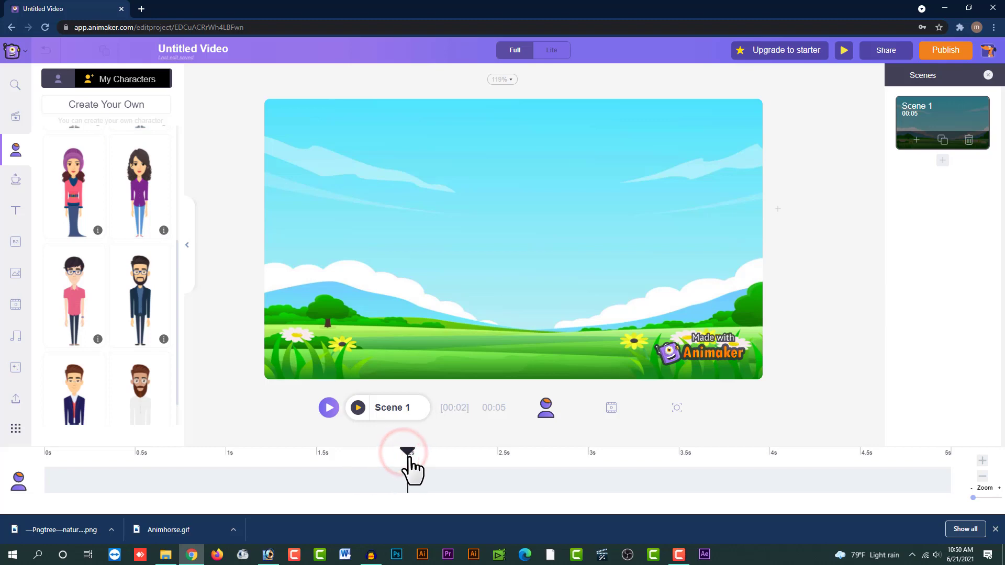
{"action": "left_click", "coordinate": [157, 191]}
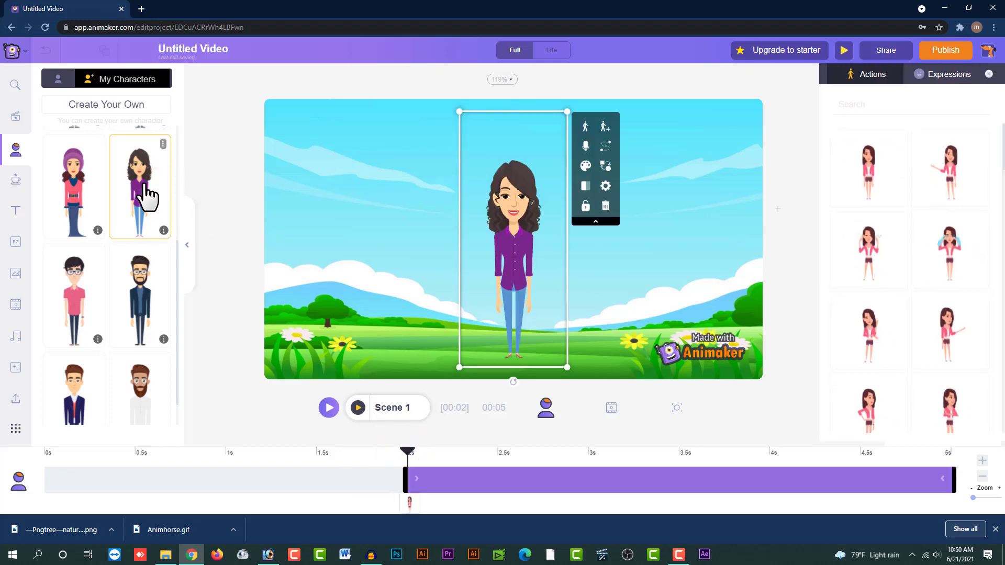
{"action": "left_click", "coordinate": [526, 220]}
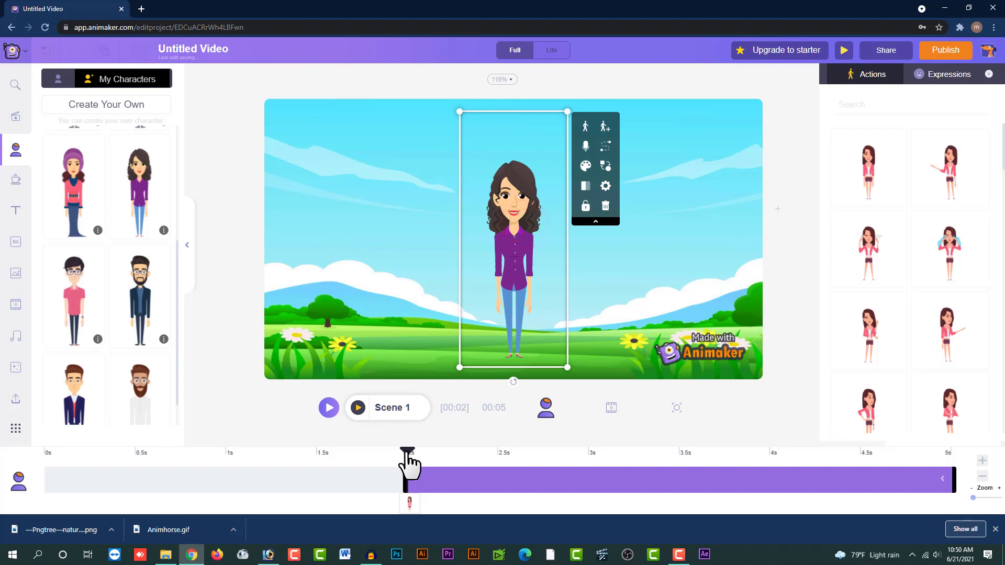
- Delete the woman that starts at 2 seconds and return the playhead to the start of the scene
{"action": "left_click_drag", "start_coordinate": [408, 455], "coordinate": [445, 474]}
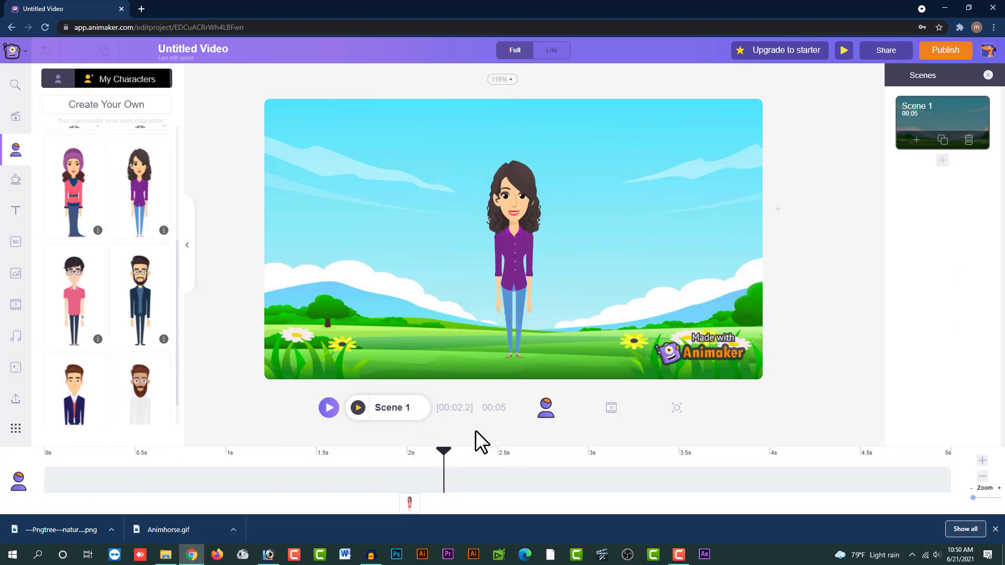
{"action": "left_click", "coordinate": [606, 206]}
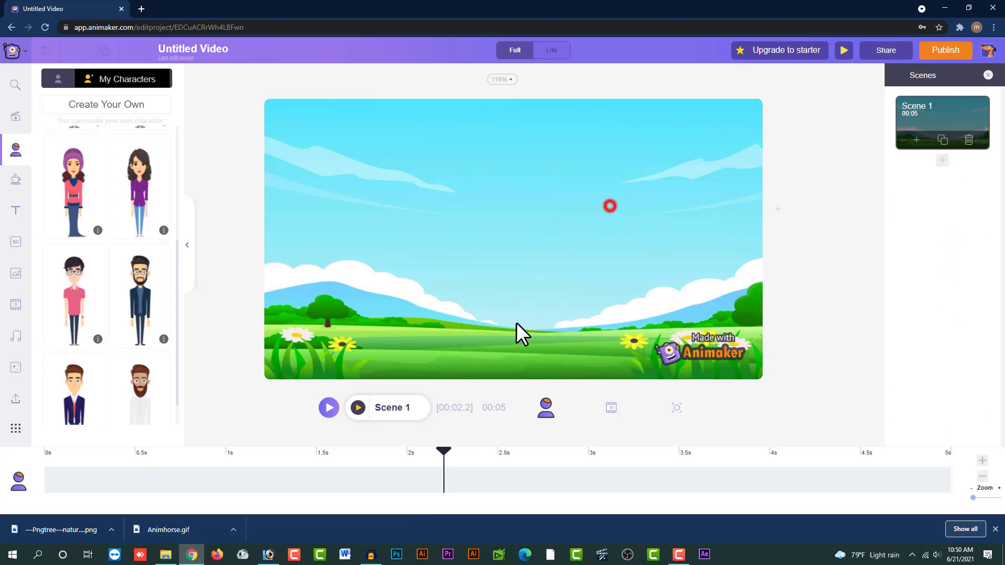
{"action": "left_click_drag", "start_coordinate": [444, 453], "coordinate": [36, 475]}
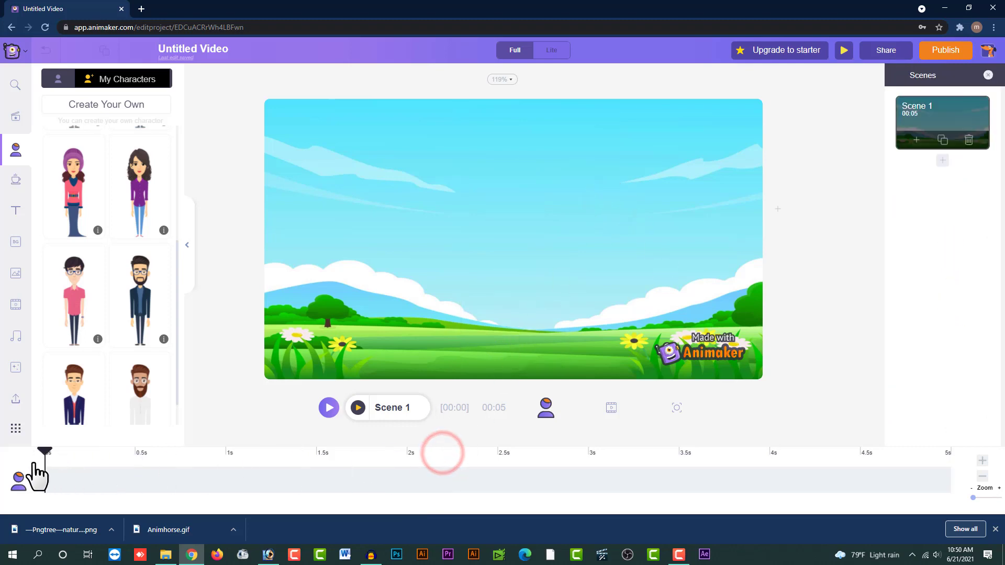
- Add the woman in the purple shirt from the start of the scene and check her clip's span with the playhead
{"action": "left_click", "coordinate": [153, 207]}
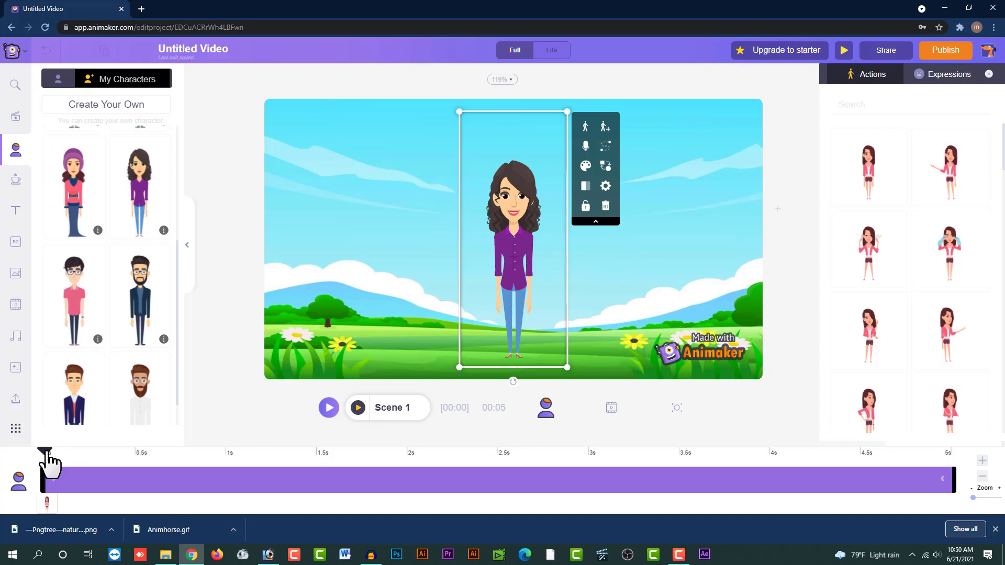
{"action": "mouse_move", "coordinate": [46, 451]}
{"action": "left_mouse_down"}
{"action": "mouse_move", "coordinate": [286, 464]}
{"action": "mouse_move", "coordinate": [63, 478]}
{"action": "mouse_move", "coordinate": [47, 467]}
{"action": "left_mouse_up"}
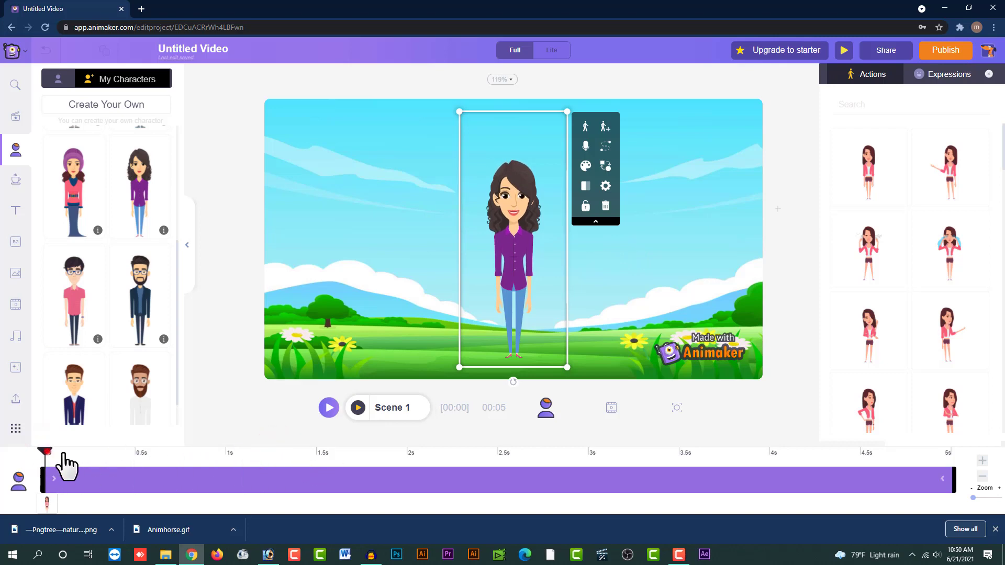
{"action": "key", "text": "End"}
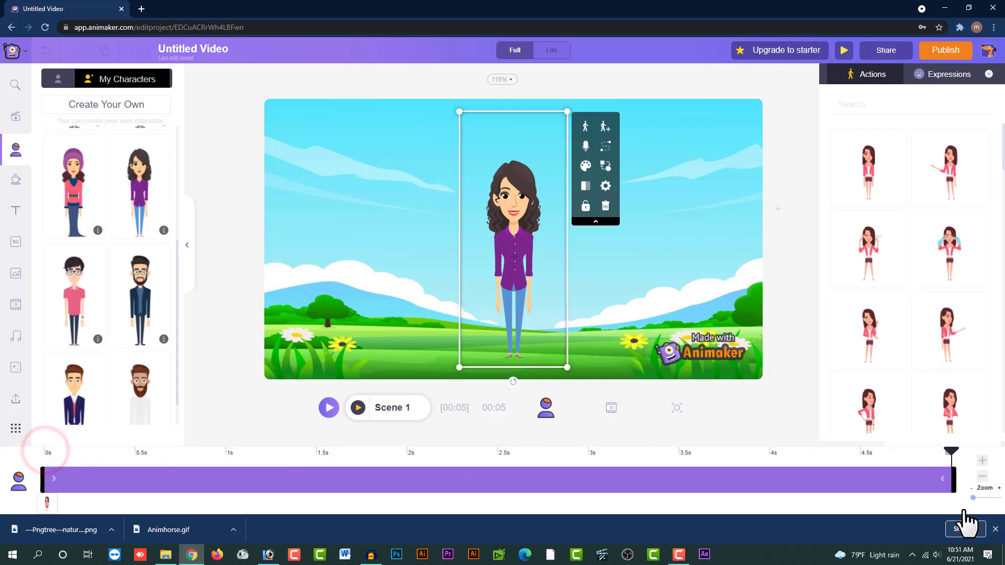
{"action": "left_click_drag", "start_coordinate": [99, 481], "coordinate": [26, 474]}
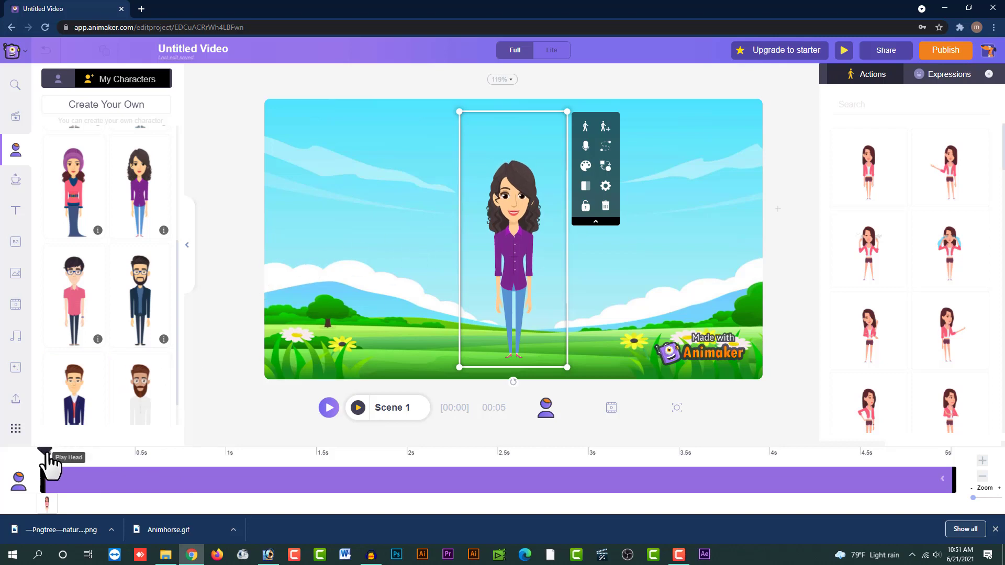
- Try adding the man in the pink shirt from the 1-second mark, delete him and return the playhead to the start
{"action": "left_click_drag", "start_coordinate": [50, 456], "coordinate": [227, 462]}
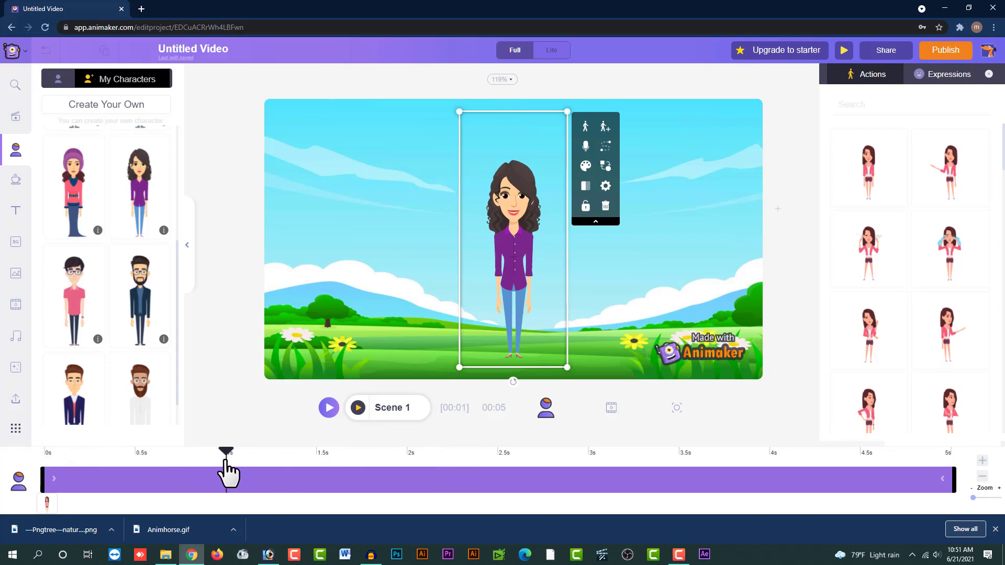
{"action": "left_click", "coordinate": [78, 283]}
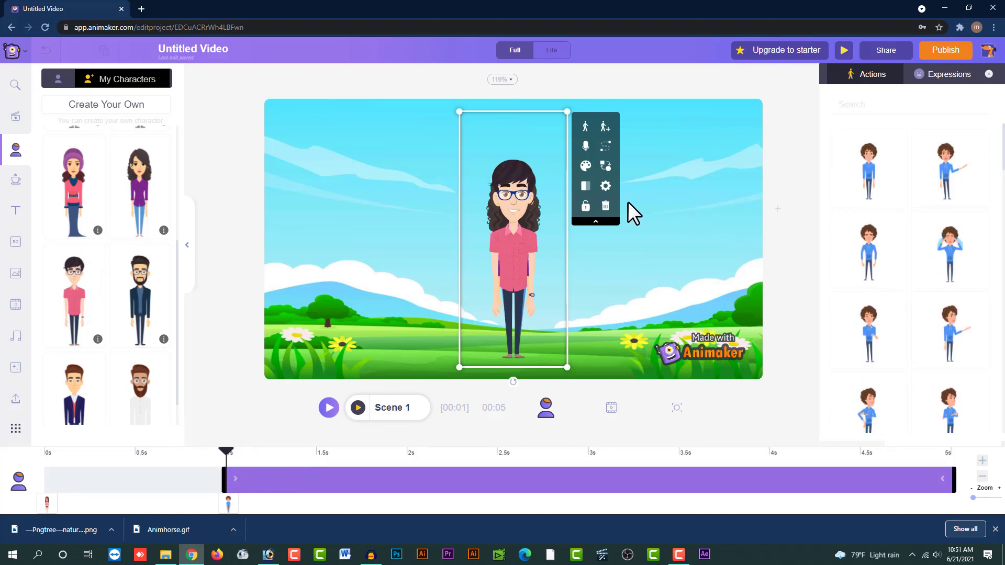
{"action": "left_click", "coordinate": [605, 206]}
{"action": "left_click", "coordinate": [539, 225]}
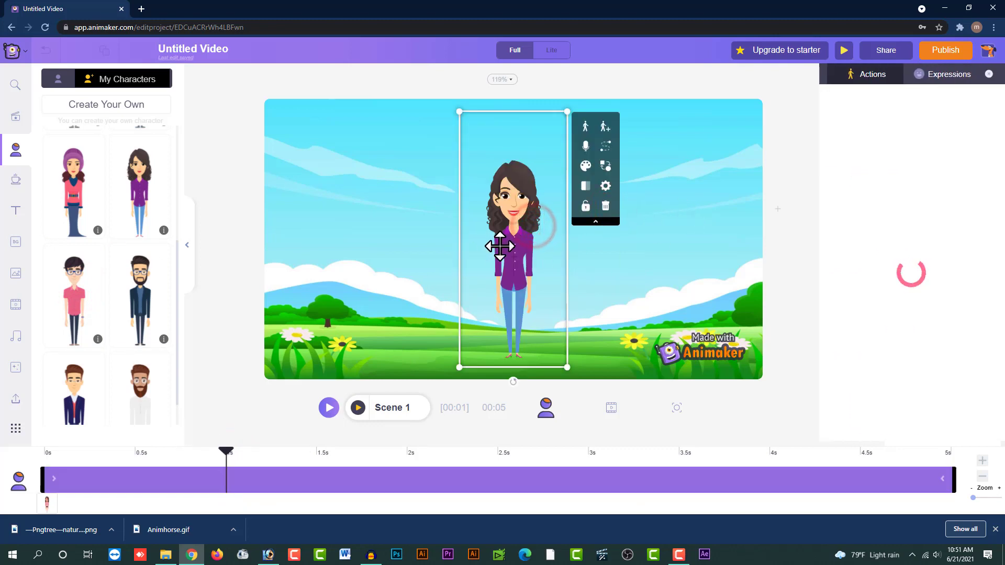
{"action": "left_click_drag", "start_coordinate": [226, 451], "coordinate": [34, 487]}
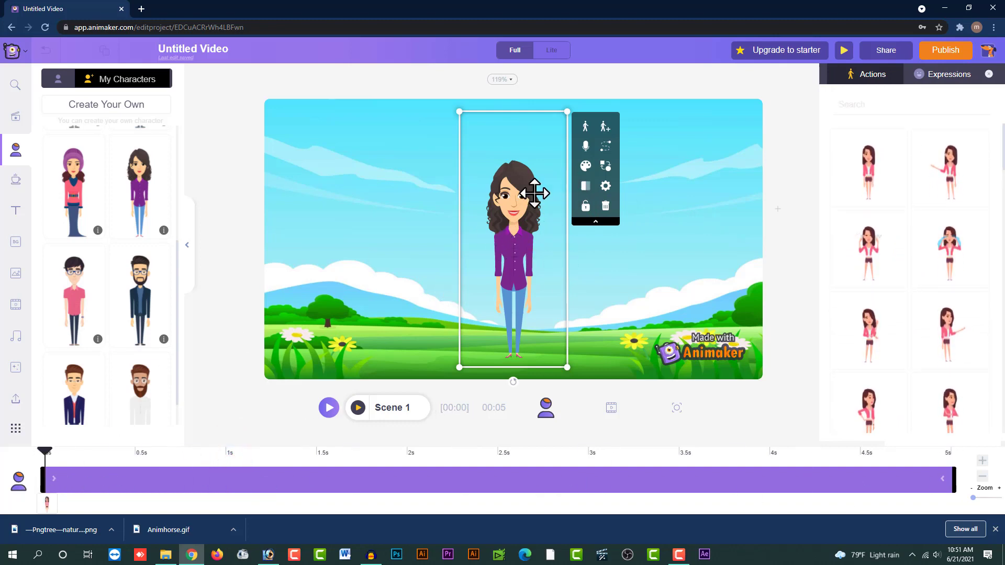
- Move the woman left of centre and enlarge her so her head sits near the upper edge of the scene
{"action": "left_click_drag", "start_coordinate": [535, 193], "coordinate": [448, 165]}
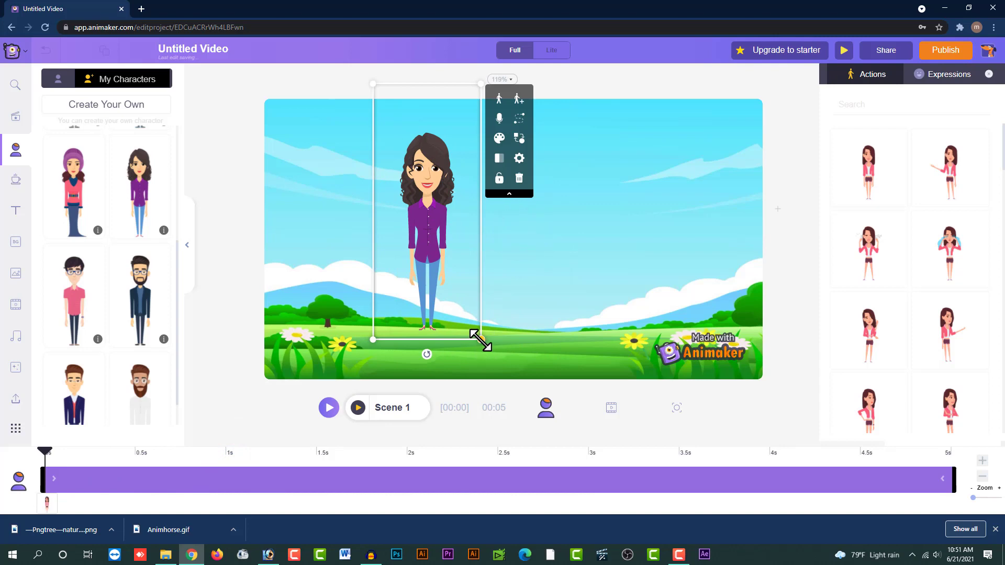
{"action": "left_click_drag", "start_coordinate": [480, 339], "coordinate": [576, 464]}
{"action": "left_click_drag", "start_coordinate": [499, 303], "coordinate": [446, 243]}
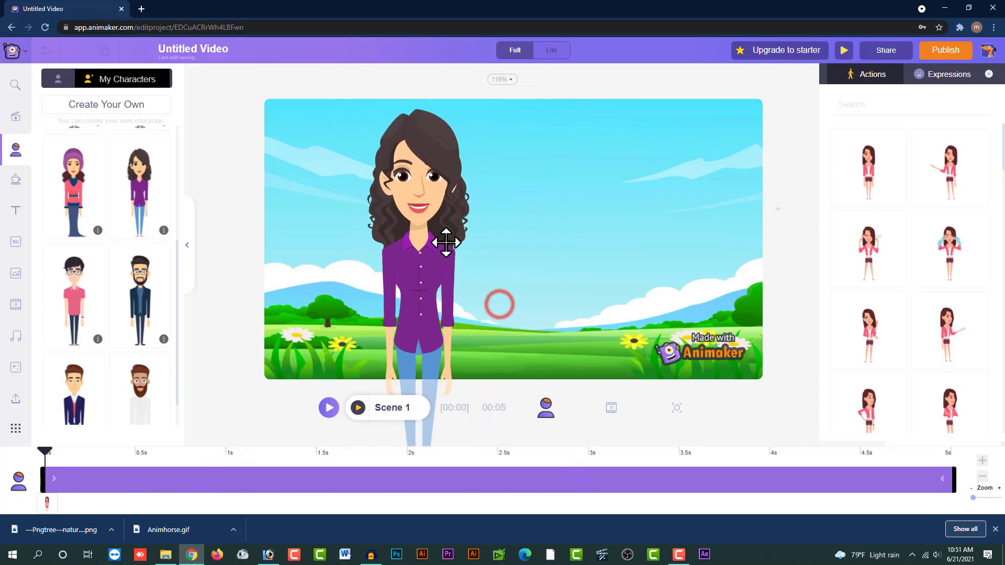
{"action": "left_click_drag", "start_coordinate": [440, 297], "coordinate": [441, 310]}
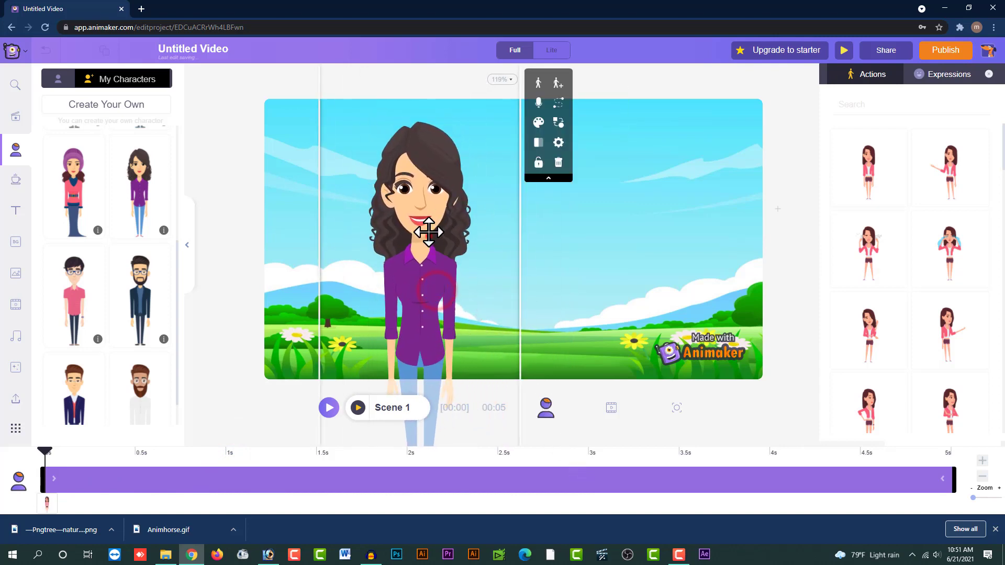
{"action": "left_click_drag", "start_coordinate": [428, 232], "coordinate": [425, 214]}
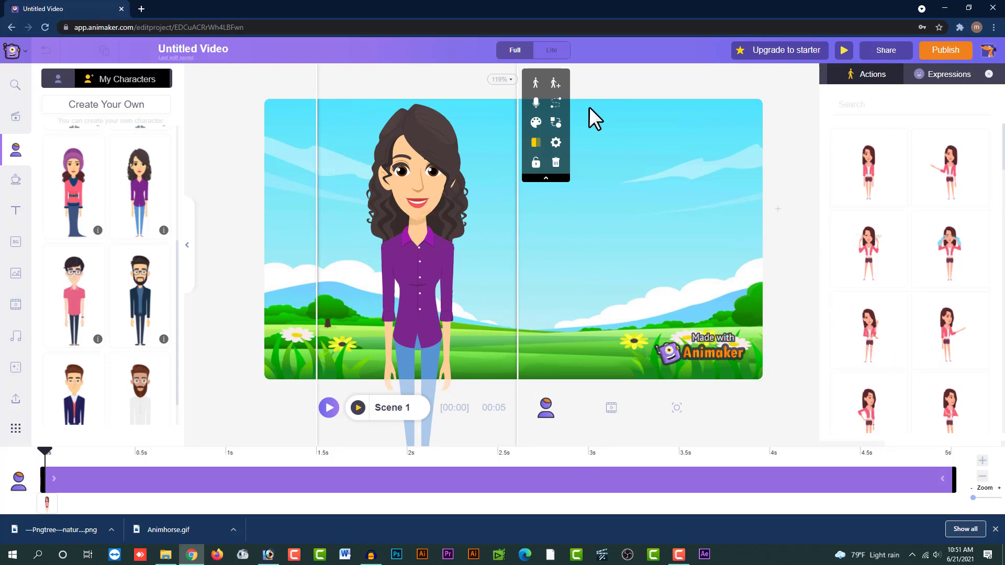
- Browse the woman's actions and apply the thoughtful pose with one hand raised to her face and the other arm folded
{"action": "left_click", "coordinate": [449, 220]}
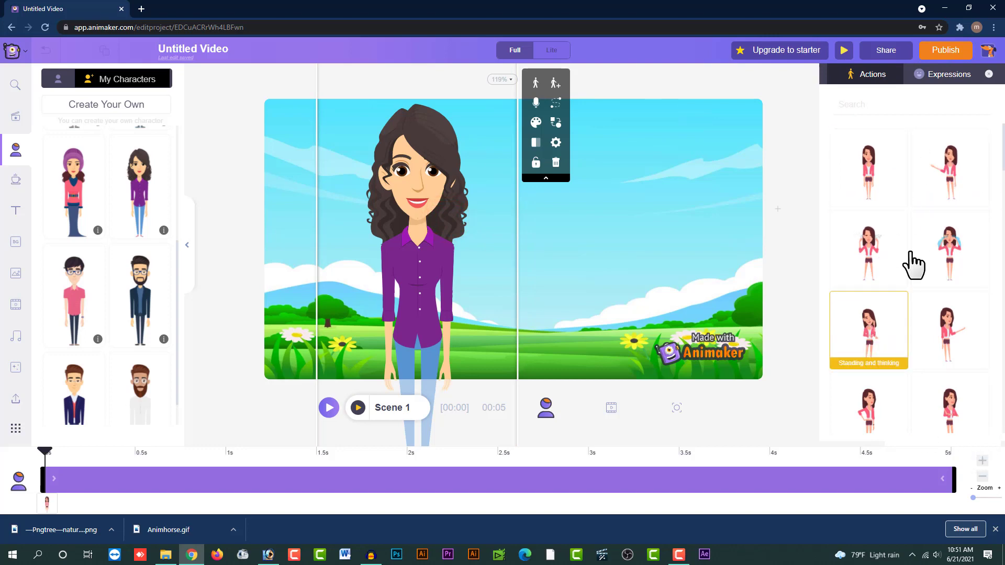
{"action": "scroll", "coordinate": [937, 208], "scroll_direction": "down", "scroll_amount": 4}
{"action": "scroll", "coordinate": [937, 210], "scroll_direction": "down", "scroll_amount": 5}
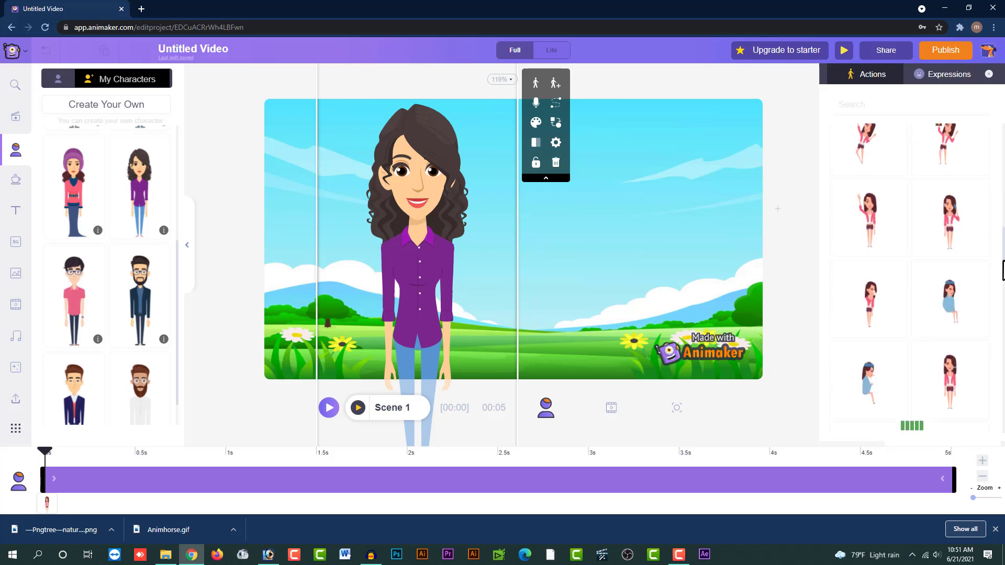
{"action": "left_click_drag", "start_coordinate": [1003, 267], "coordinate": [1001, 238]}
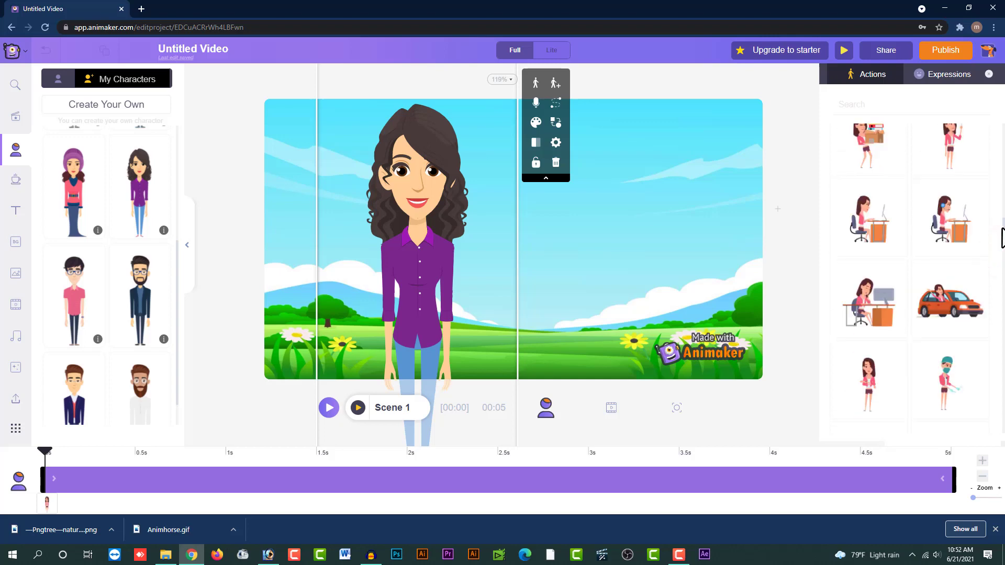
{"action": "left_click_drag", "start_coordinate": [1001, 226], "coordinate": [1003, 173]}
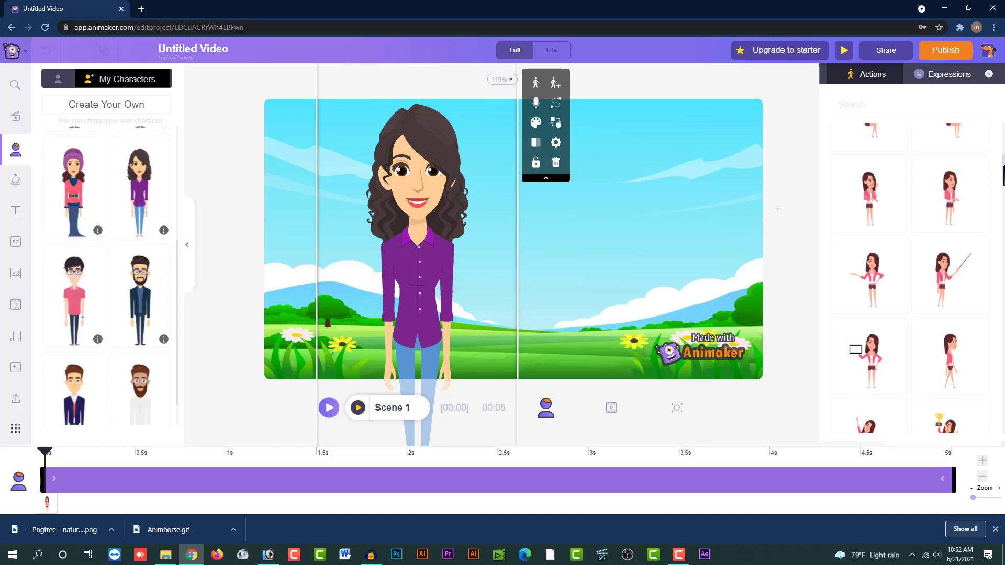
{"action": "left_click", "coordinate": [869, 198]}
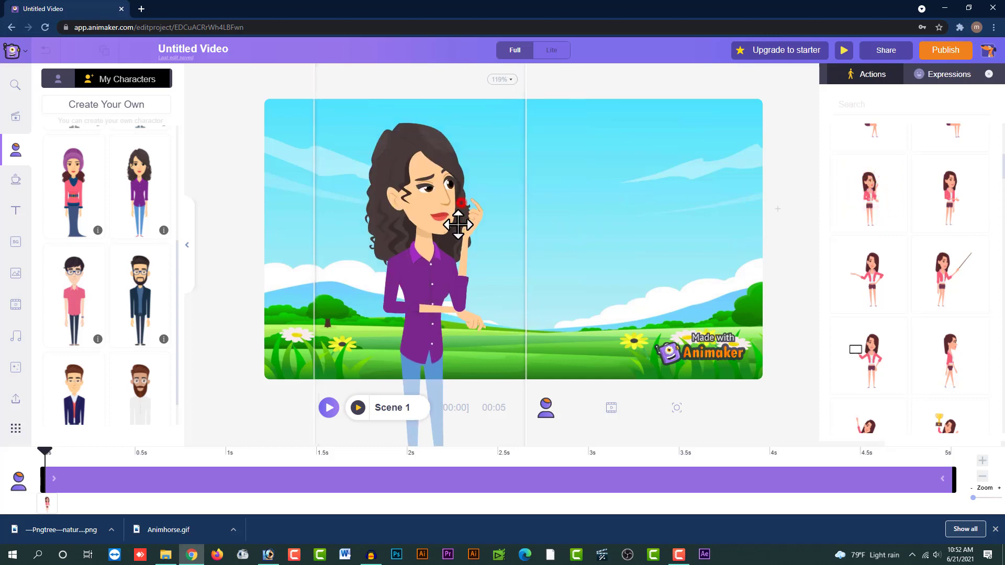
- Resize the posed woman and move her farther left so she is framed from the thighs up in the meadow
{"action": "left_click", "coordinate": [459, 226]}
{"action": "left_click_drag", "start_coordinate": [471, 183], "coordinate": [526, 119]}
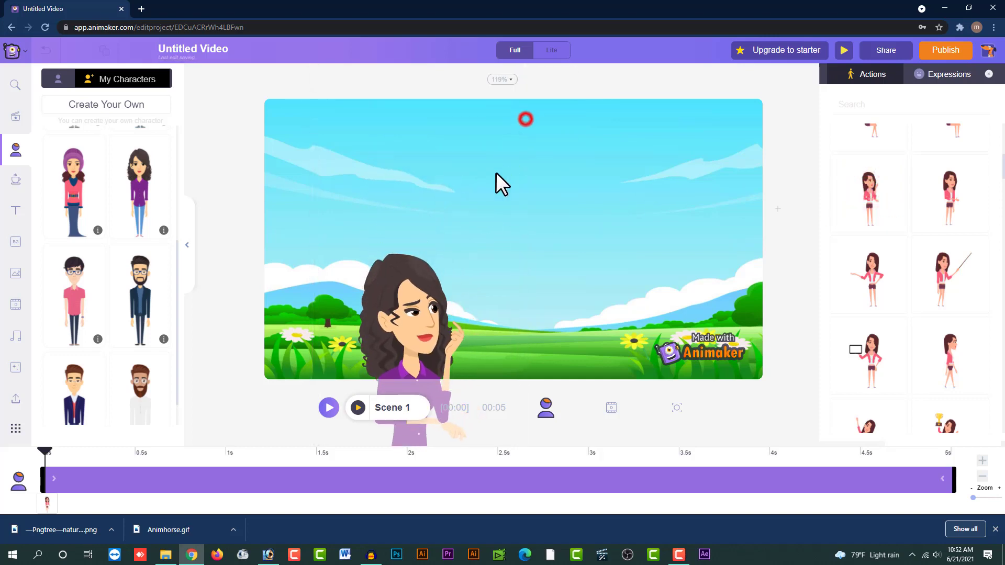
{"action": "left_click", "coordinate": [415, 314]}
{"action": "left_click_drag", "start_coordinate": [415, 314], "coordinate": [416, 193]}
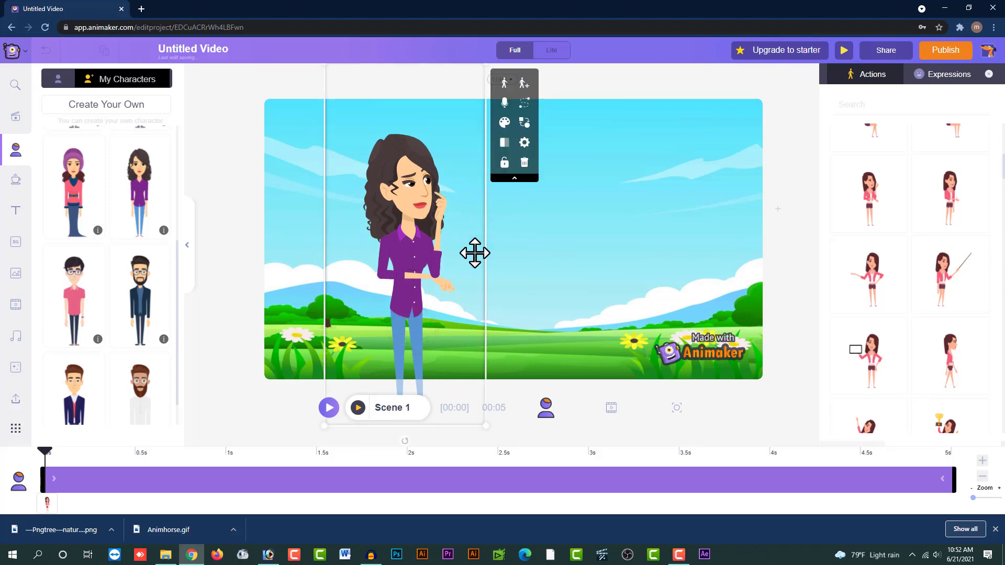
{"action": "left_click_drag", "start_coordinate": [475, 253], "coordinate": [480, 258]}
{"action": "left_click_drag", "start_coordinate": [455, 220], "coordinate": [458, 253]}
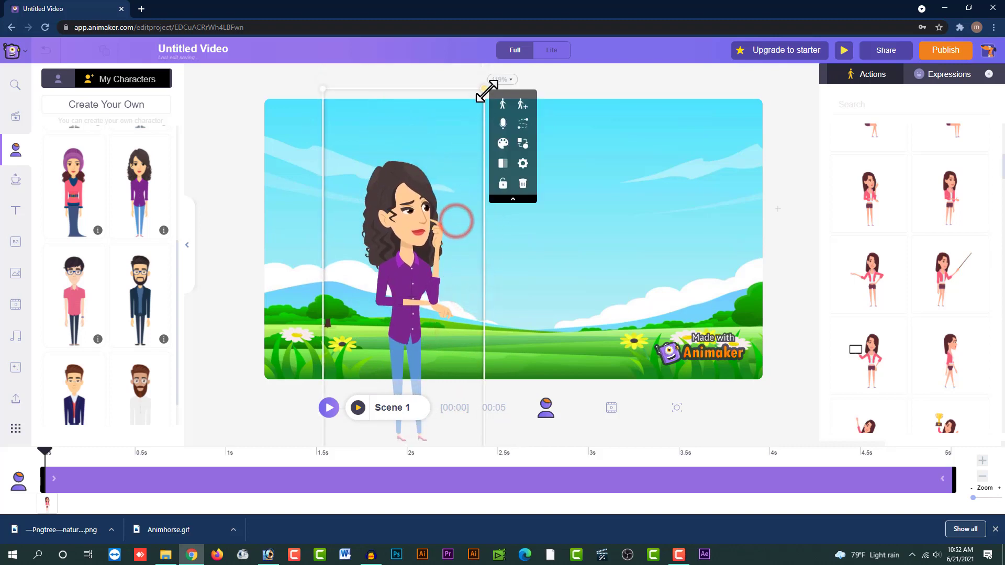
{"action": "left_click_drag", "start_coordinate": [487, 92], "coordinate": [514, 90]}
{"action": "left_click_drag", "start_coordinate": [458, 150], "coordinate": [422, 183]}
{"action": "left_click", "coordinate": [582, 201]}
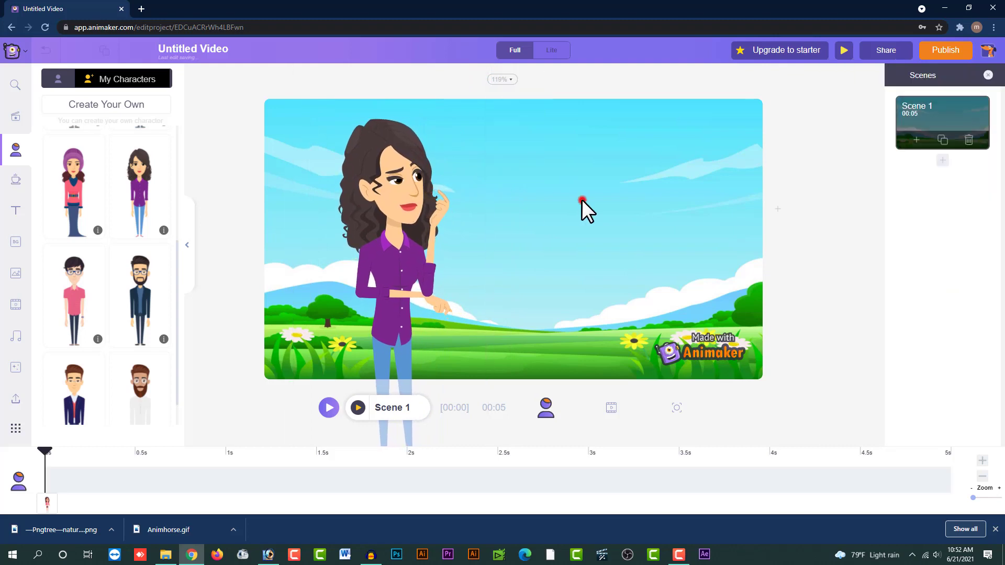
- Preview the scene from the start with the woman's new pose, and stop the playback
{"action": "left_click", "coordinate": [451, 219]}
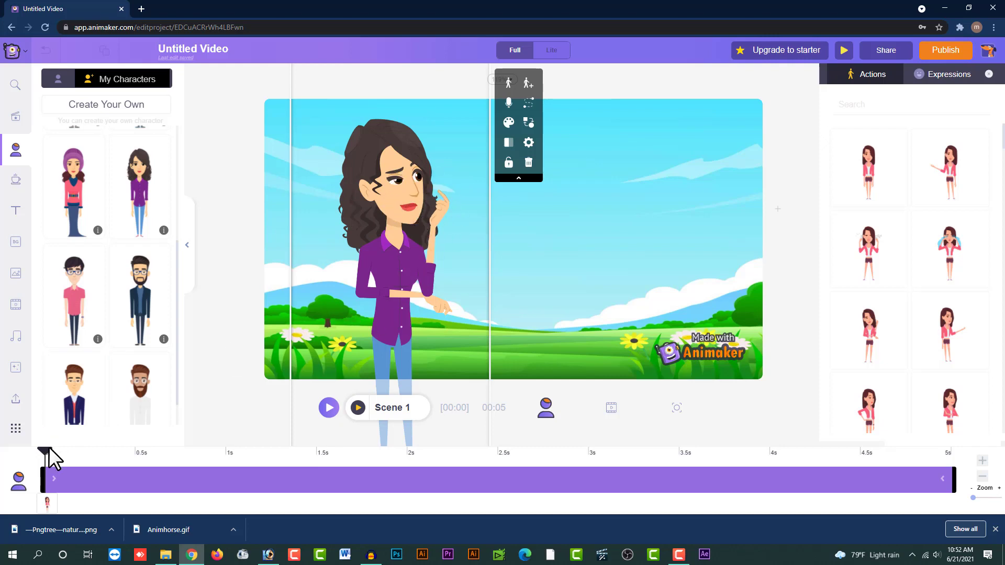
{"action": "left_click", "coordinate": [329, 409]}
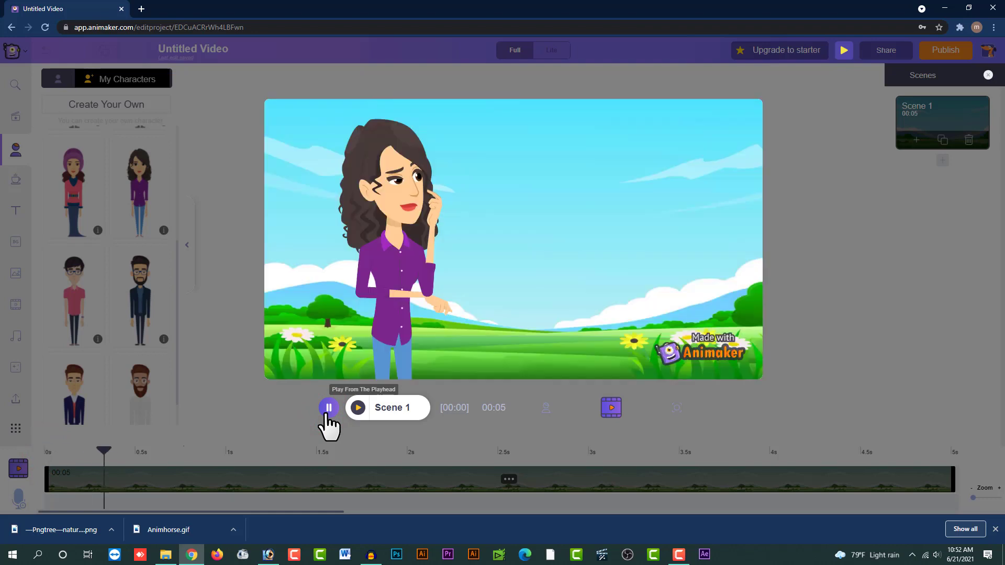
{"action": "left_click", "coordinate": [329, 408]}
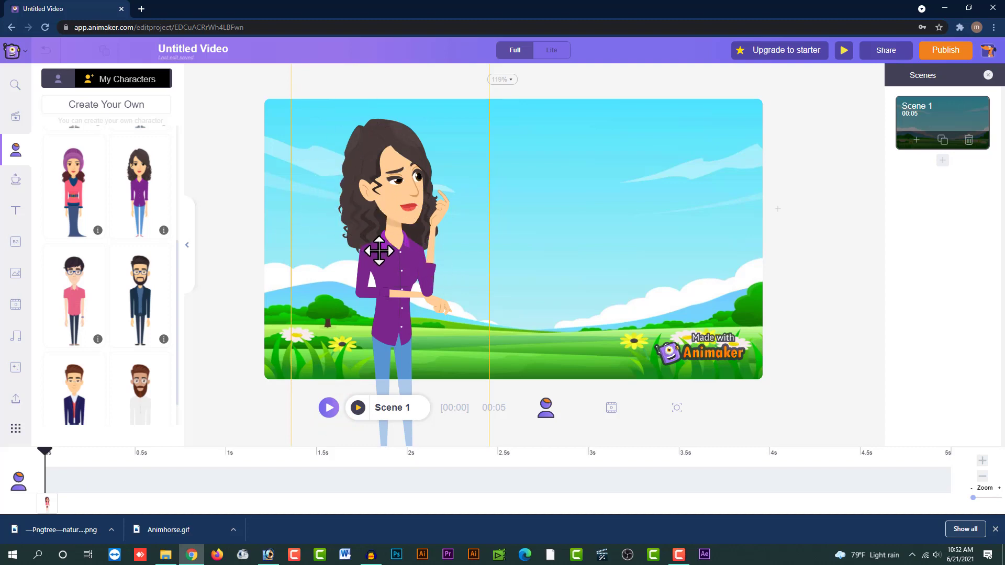
- Move the woman closer to the left edge of the scene, keeping her head just below the upper edge
{"action": "left_click", "coordinate": [428, 215]}
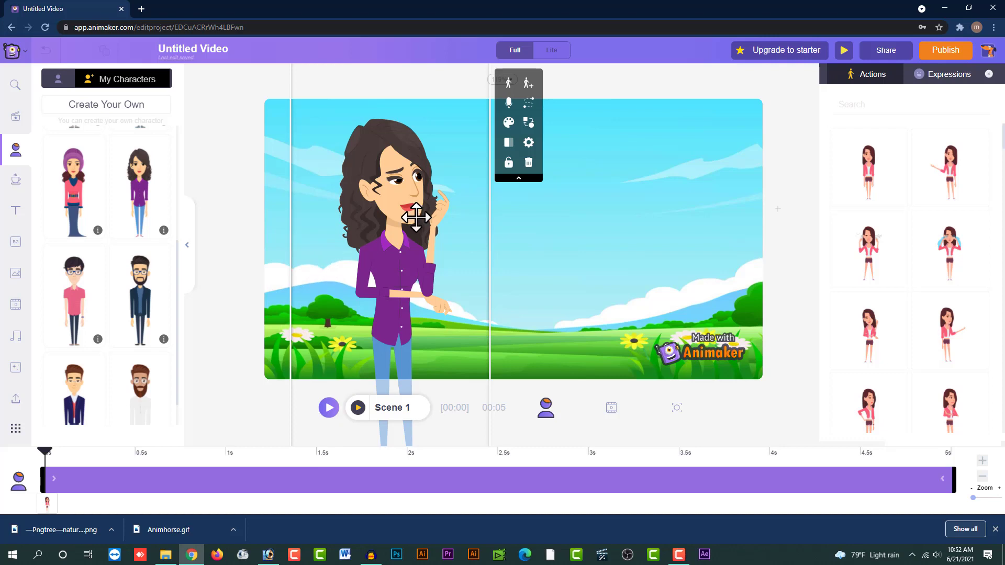
{"action": "left_click_drag", "start_coordinate": [413, 215], "coordinate": [378, 221]}
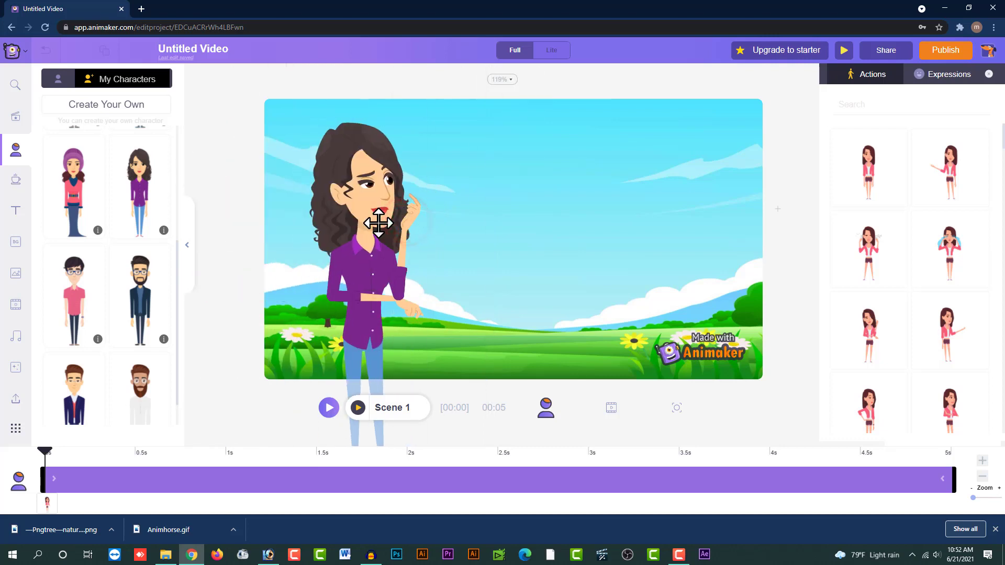
{"action": "left_click_drag", "start_coordinate": [365, 320], "coordinate": [360, 257]}
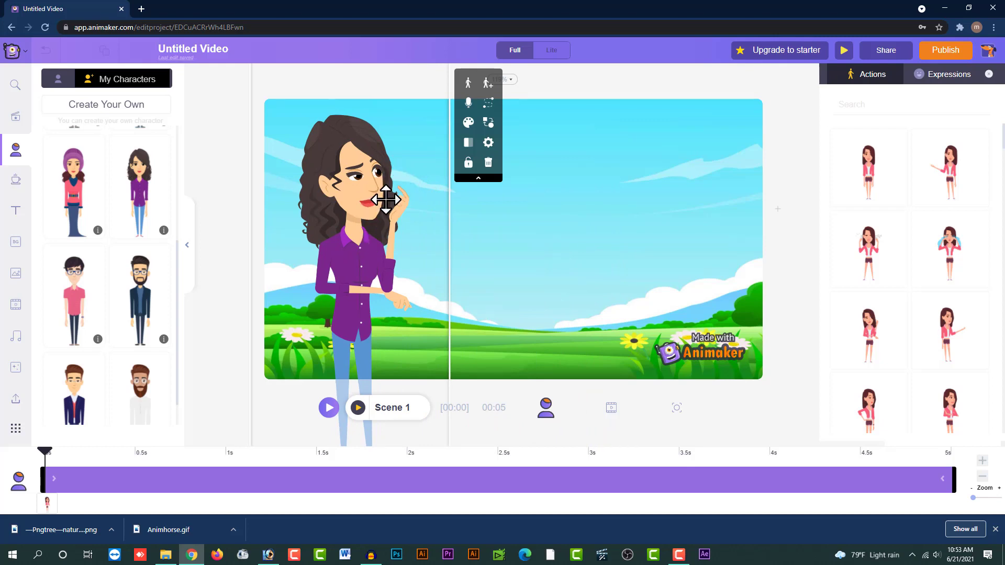
{"action": "left_click", "coordinate": [542, 231]}
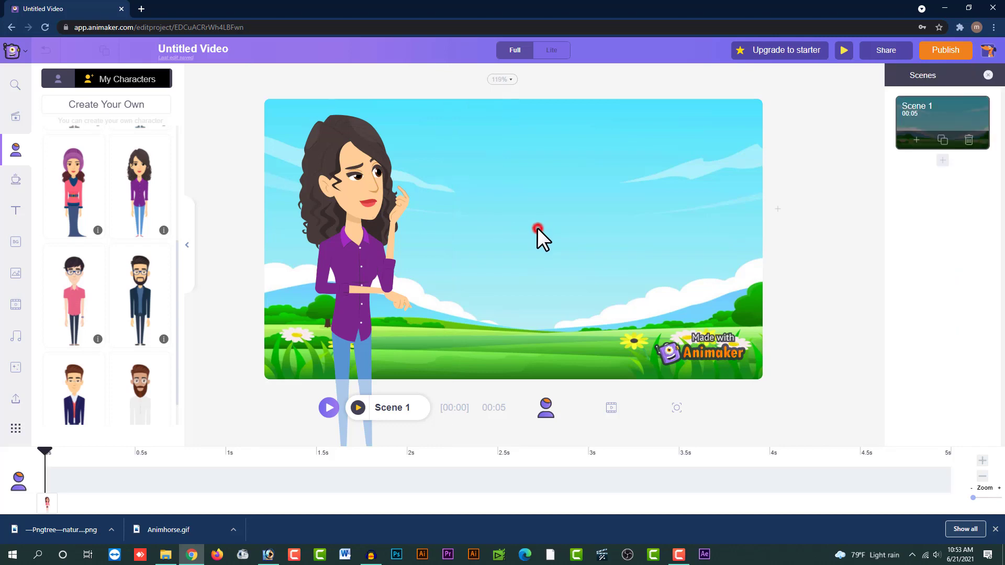
- Open the enter effects for the woman and reposition her near the scene's left side, slightly lower in the meadow
{"action": "left_click", "coordinate": [385, 200]}
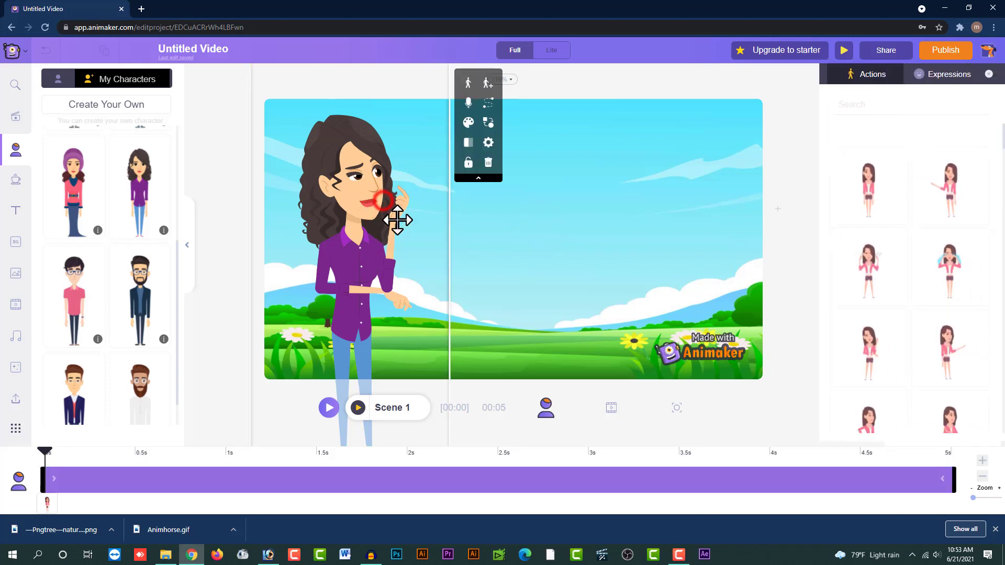
{"action": "left_click", "coordinate": [488, 144]}
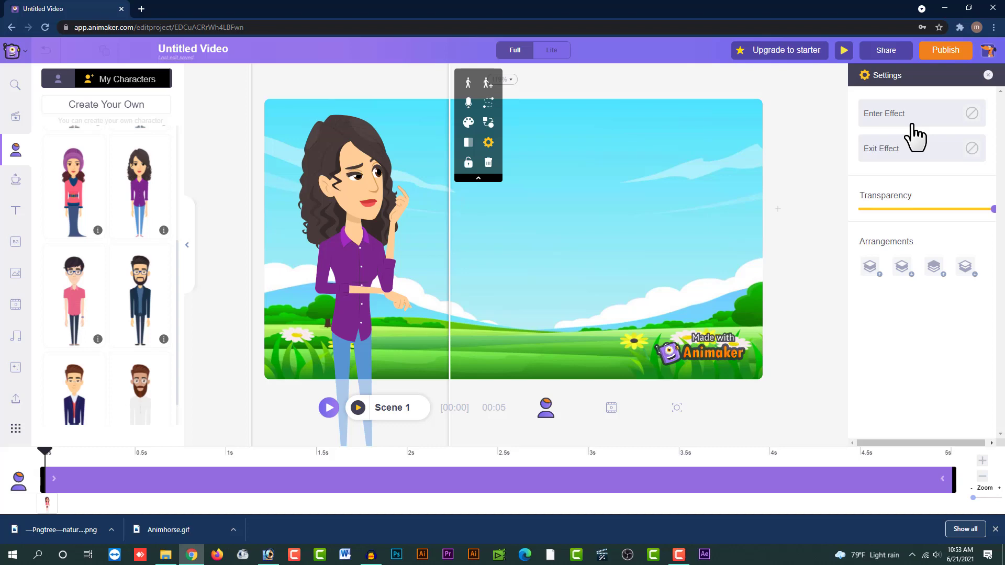
{"action": "left_click", "coordinate": [919, 124]}
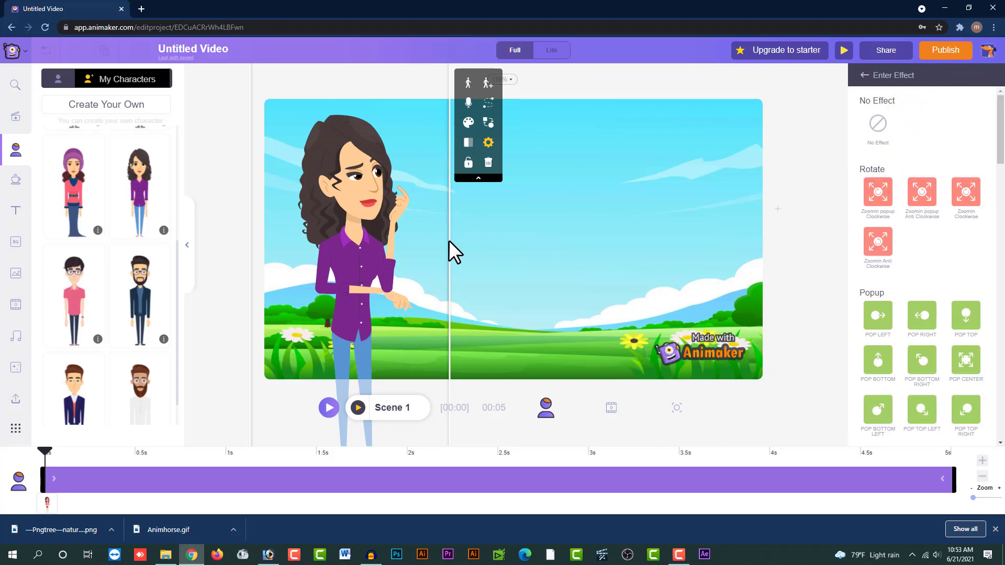
{"action": "left_click_drag", "start_coordinate": [396, 234], "coordinate": [370, 234]}
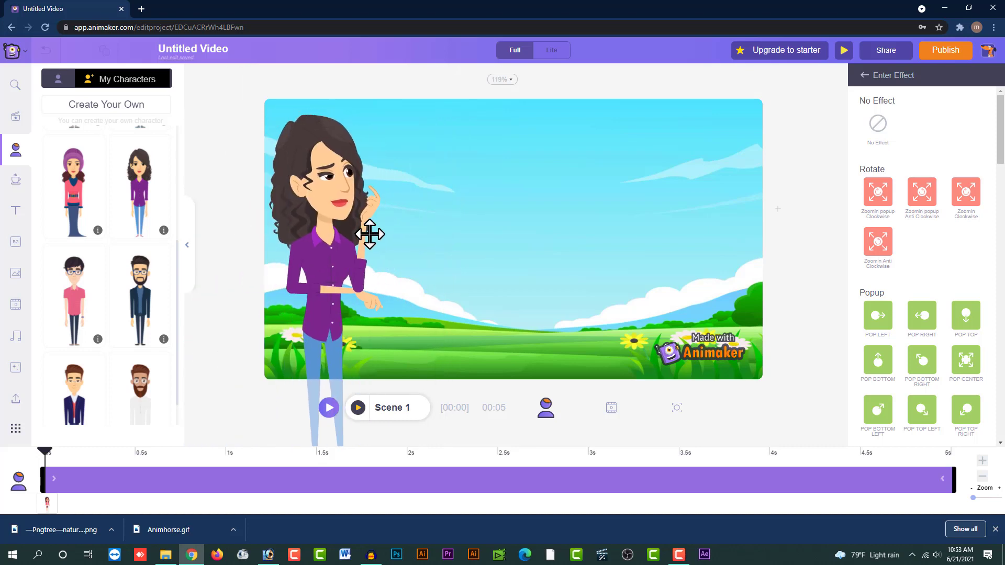
{"action": "scroll", "coordinate": [995, 134], "scroll_direction": "down", "scroll_amount": 4}
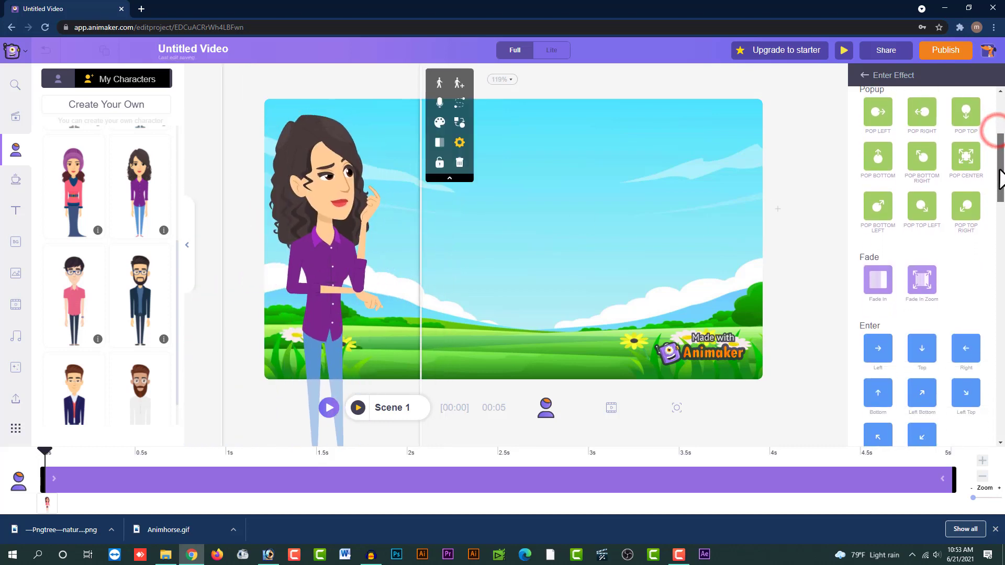
{"action": "left_click_drag", "start_coordinate": [342, 212], "coordinate": [370, 233]}
{"action": "scroll", "coordinate": [934, 256], "scroll_direction": "down", "scroll_amount": 2}
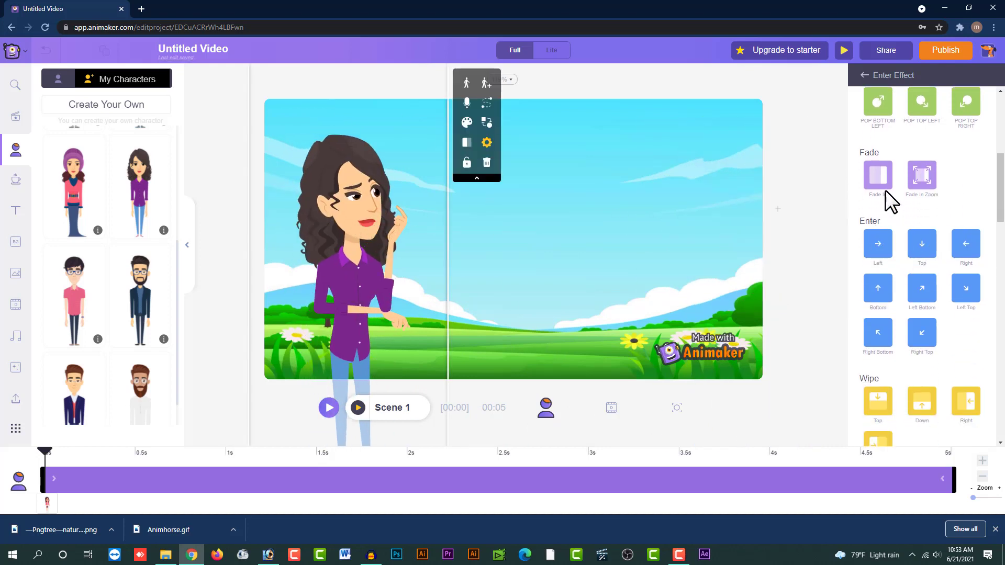
- Apply the Right effect from the Enter group as the woman's enter effect
{"action": "left_click_drag", "start_coordinate": [992, 181], "coordinate": [976, 195]}
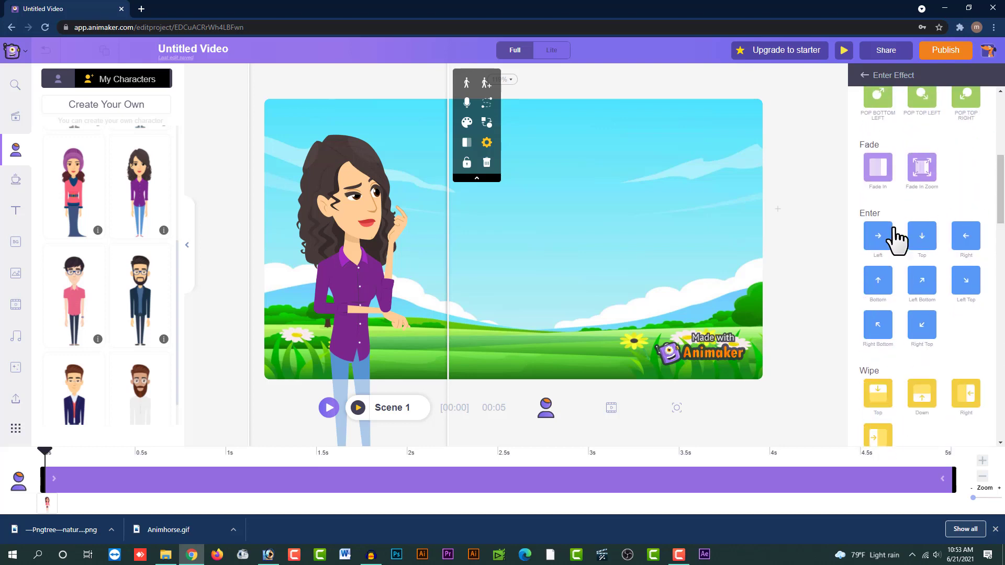
{"action": "left_click", "coordinate": [874, 240]}
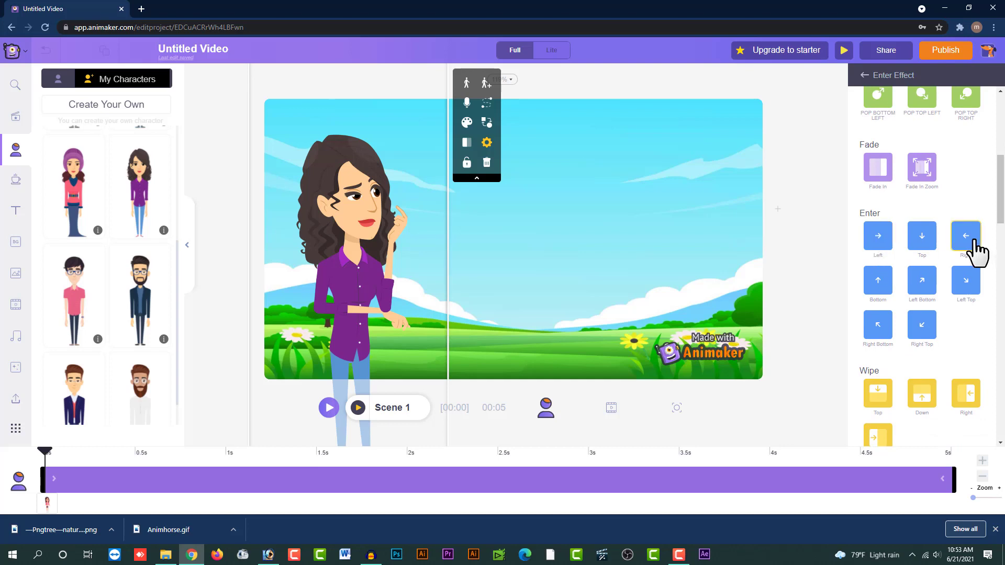
{"action": "left_click", "coordinate": [973, 249]}
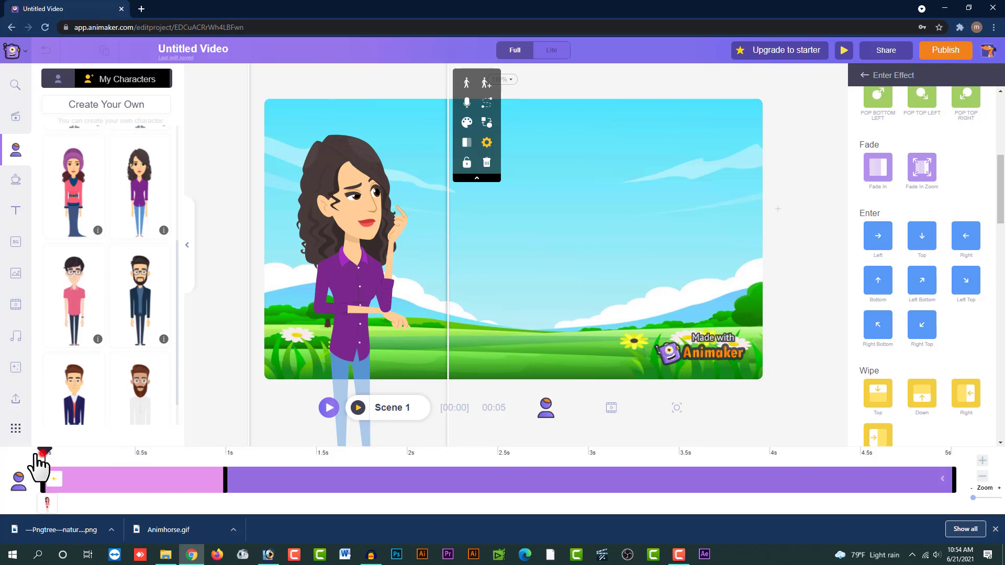
- Scrub through the first second of the scene, preview the woman's entrance from the start, and stop the playback
{"action": "left_click_drag", "start_coordinate": [44, 451], "coordinate": [226, 490]}
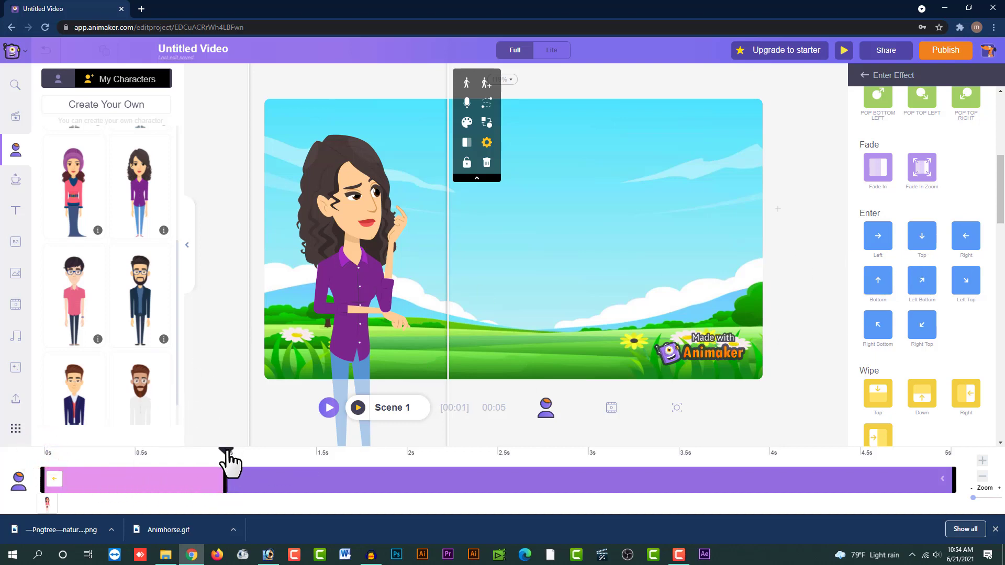
{"action": "left_click_drag", "start_coordinate": [226, 461], "coordinate": [45, 455]}
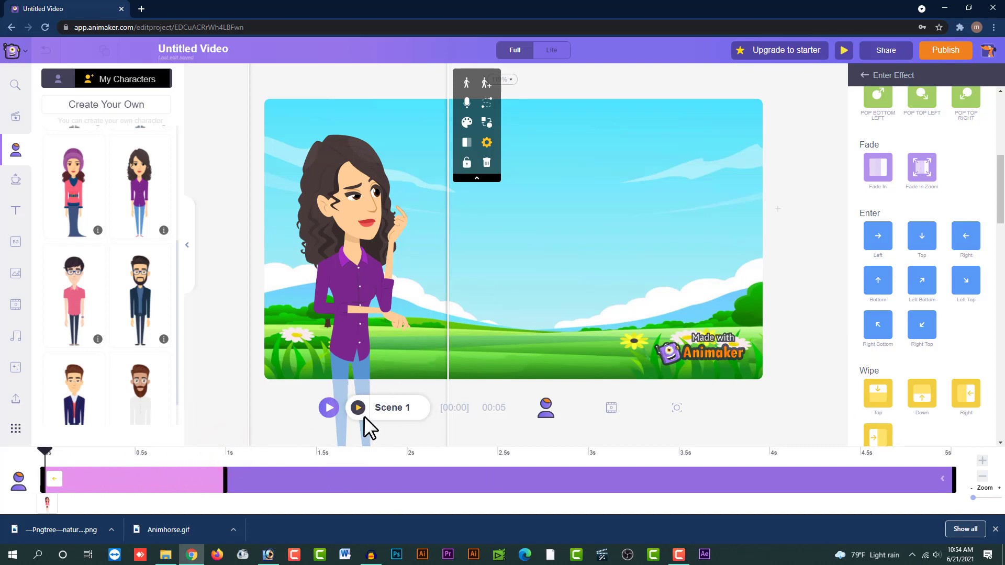
{"action": "left_click", "coordinate": [329, 408]}
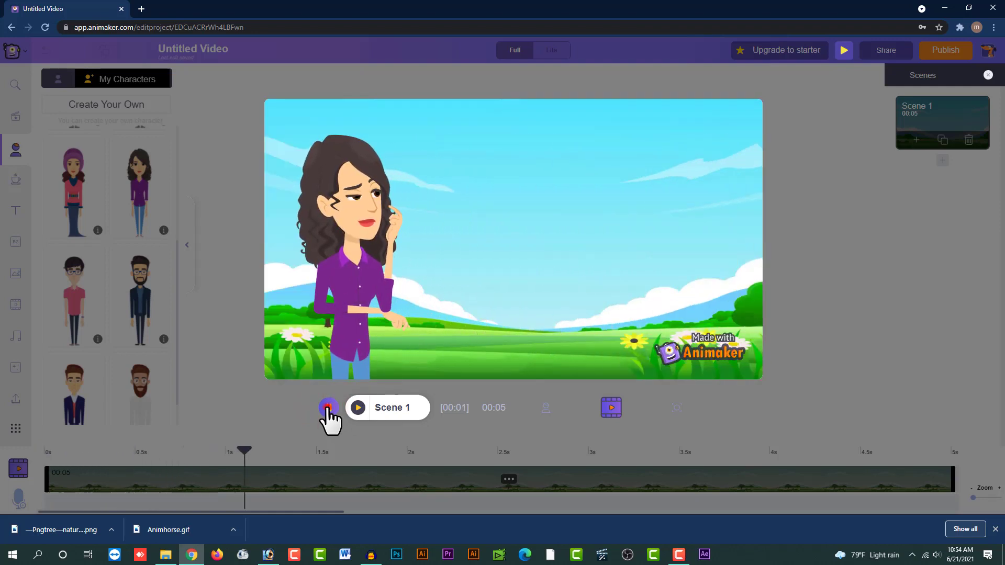
{"action": "left_click", "coordinate": [329, 408]}
- Shorten the woman's enter effect to about 0.3 seconds and preview the scene from the start
{"action": "left_click", "coordinate": [341, 331]}
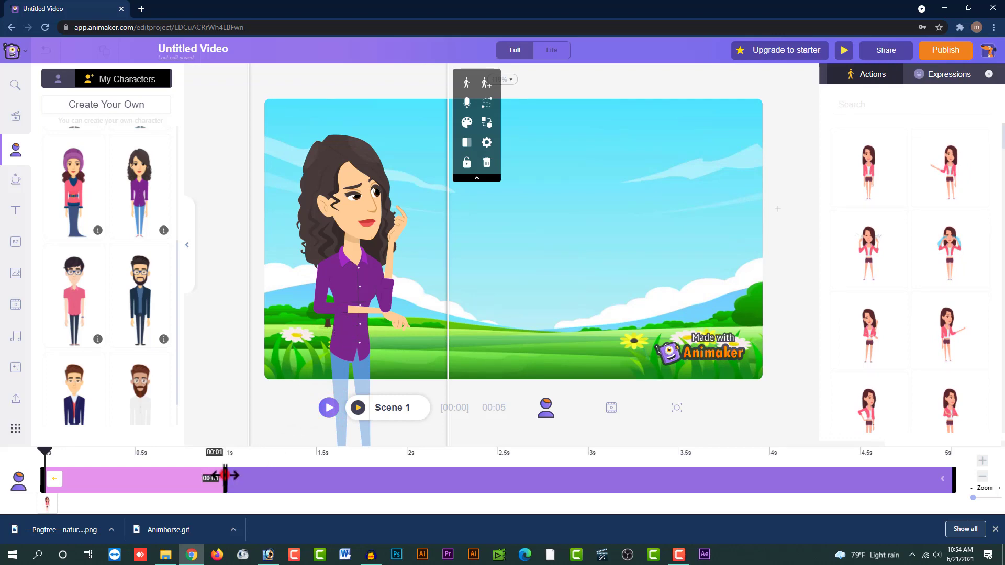
{"action": "left_click_drag", "start_coordinate": [225, 475], "coordinate": [97, 478]}
{"action": "left_click", "coordinate": [44, 450]}
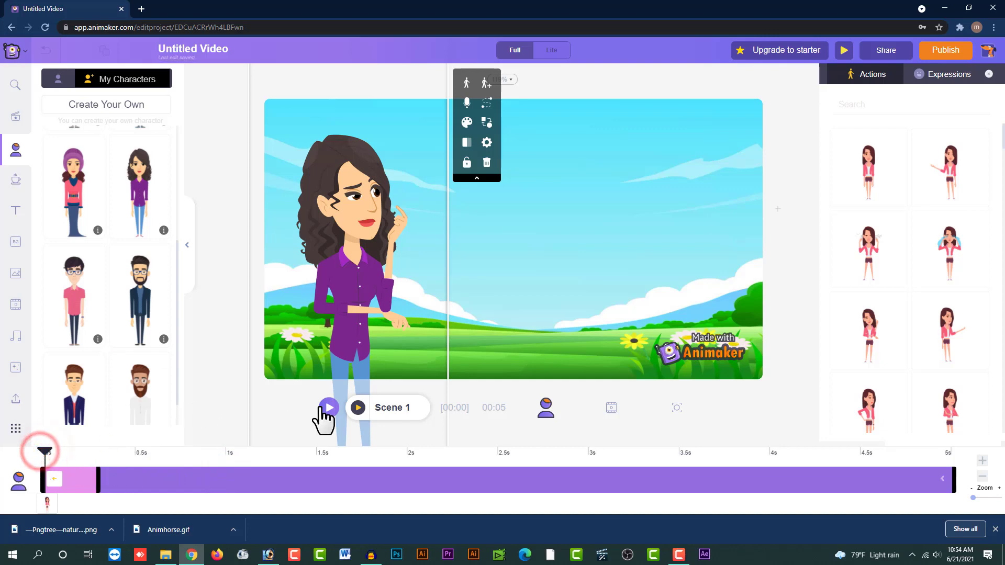
{"action": "left_click", "coordinate": [329, 408]}
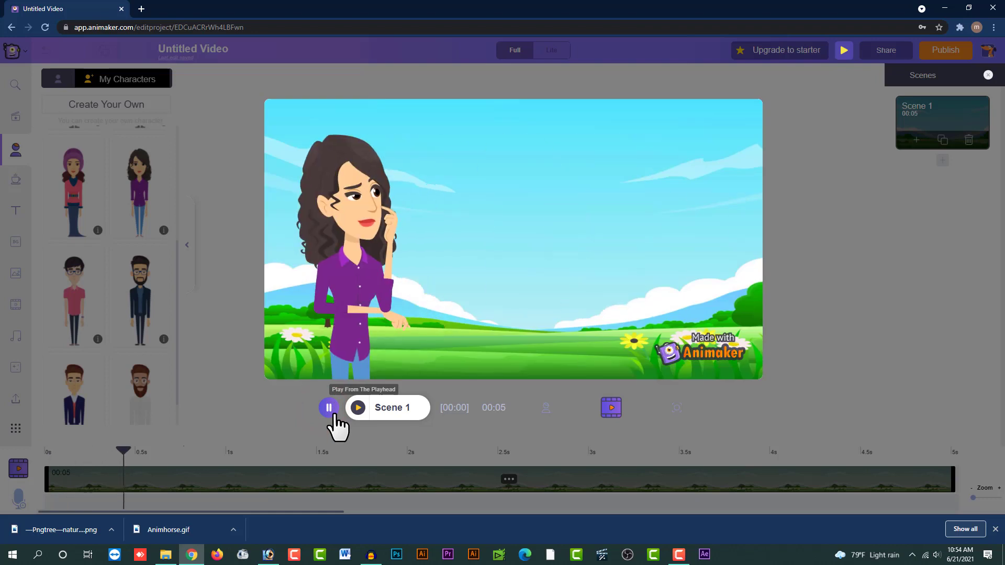
{"action": "left_click", "coordinate": [330, 410]}
- Set the woman's enter effect to last about 0.5 seconds, preview the scene, and deselect her
{"action": "left_click", "coordinate": [354, 327]}
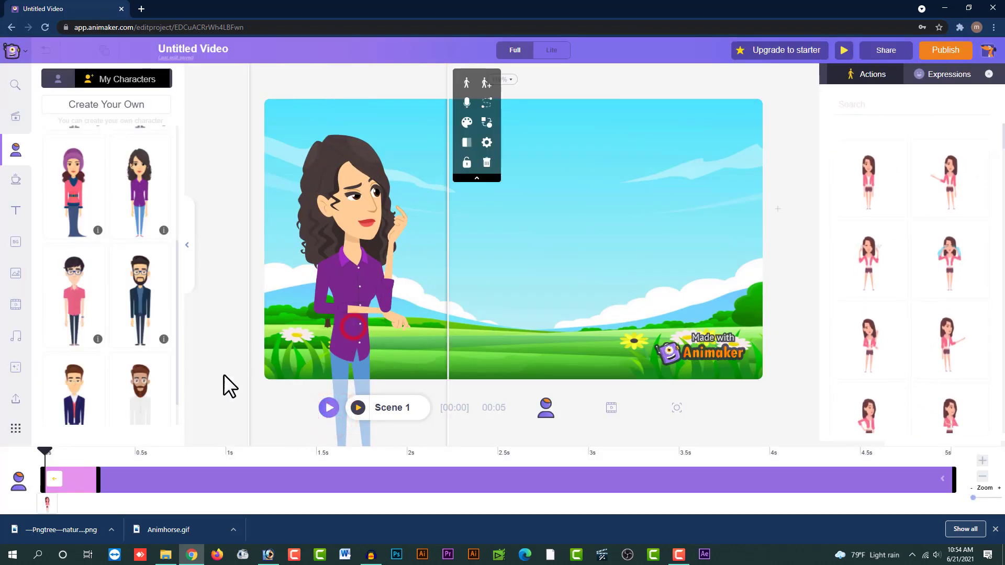
{"action": "left_click_drag", "start_coordinate": [99, 476], "coordinate": [133, 476]}
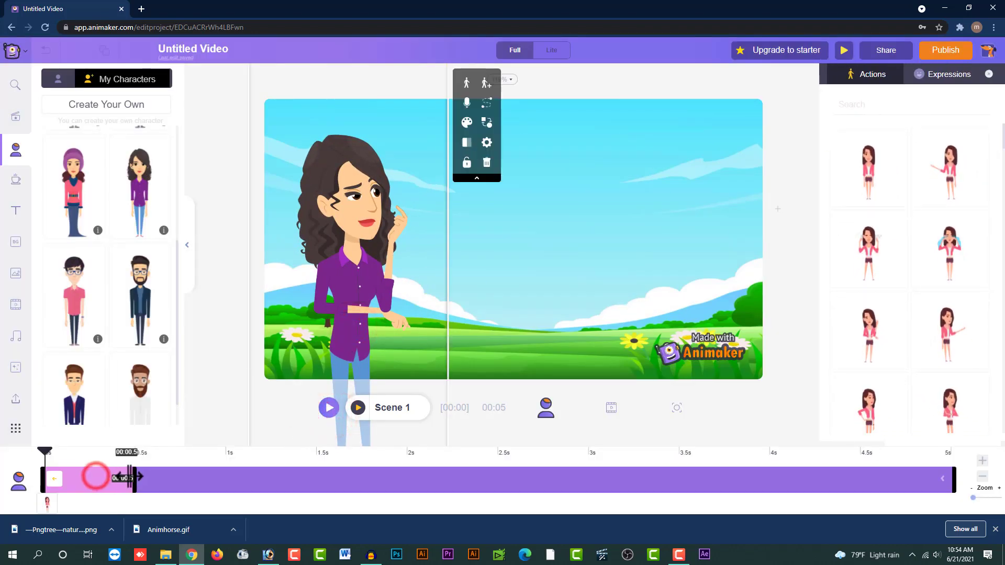
{"action": "left_click", "coordinate": [329, 408]}
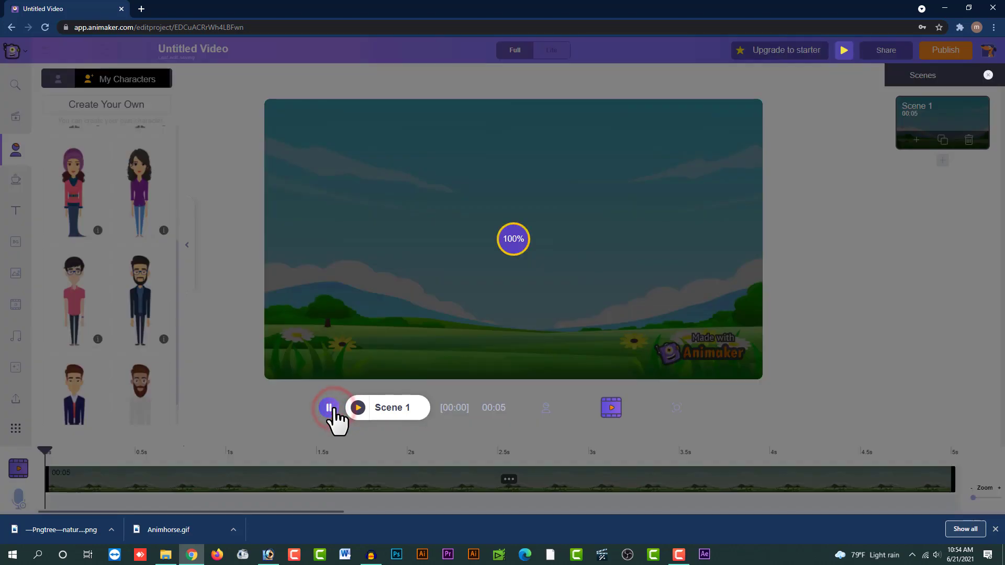
{"action": "left_click", "coordinate": [330, 408]}
{"action": "left_click", "coordinate": [411, 295]}
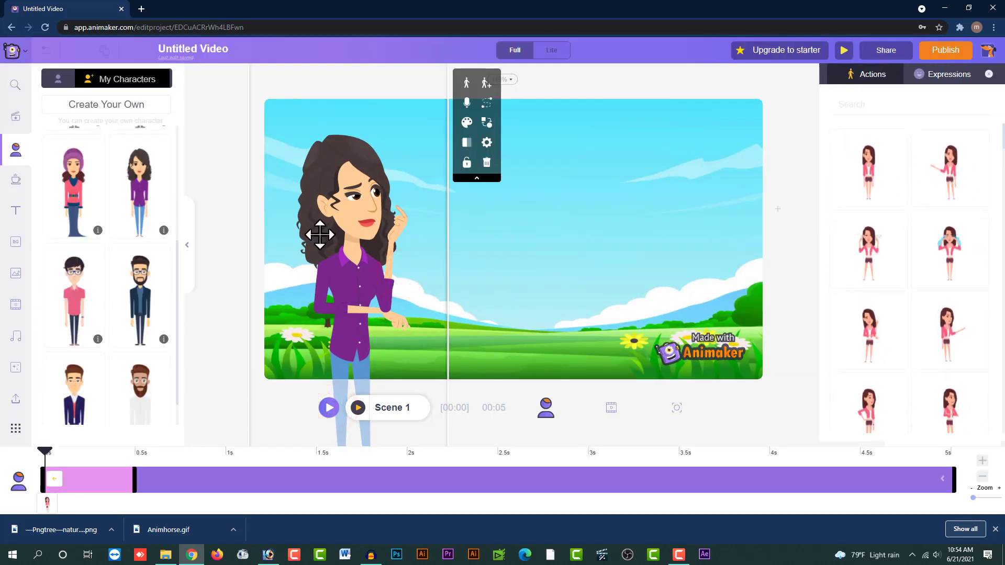
{"action": "left_click", "coordinate": [623, 240]}
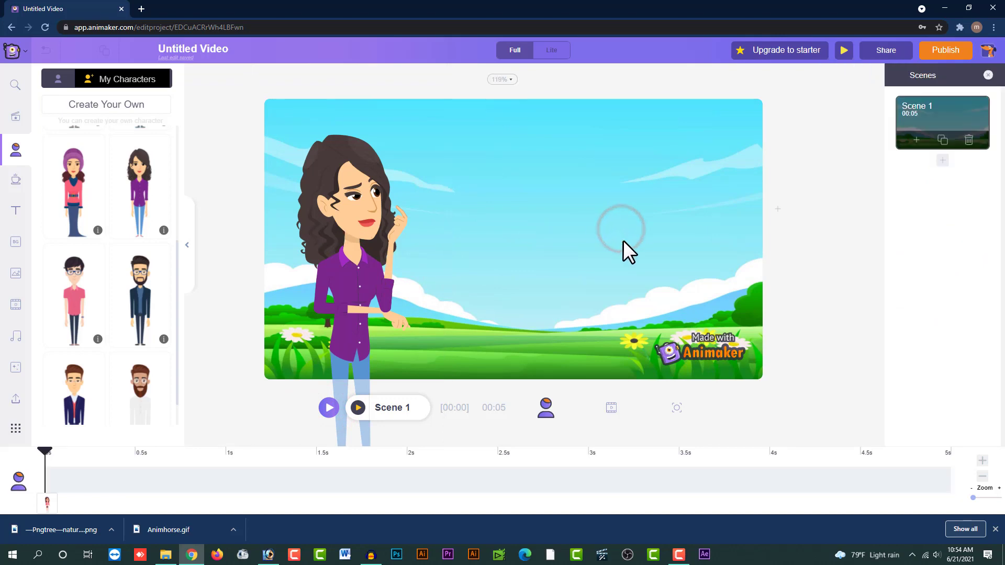
- Add the yellow square shape to the scene and reshape it into a thin, wide horizontal bar beside the woman
{"action": "left_click", "coordinate": [367, 209]}
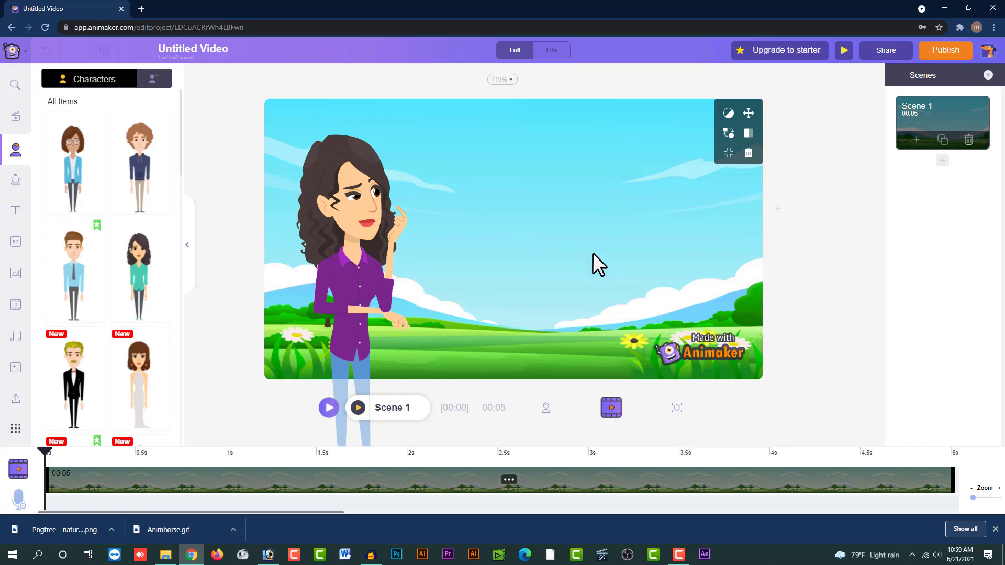
{"action": "left_click", "coordinate": [16, 181]}
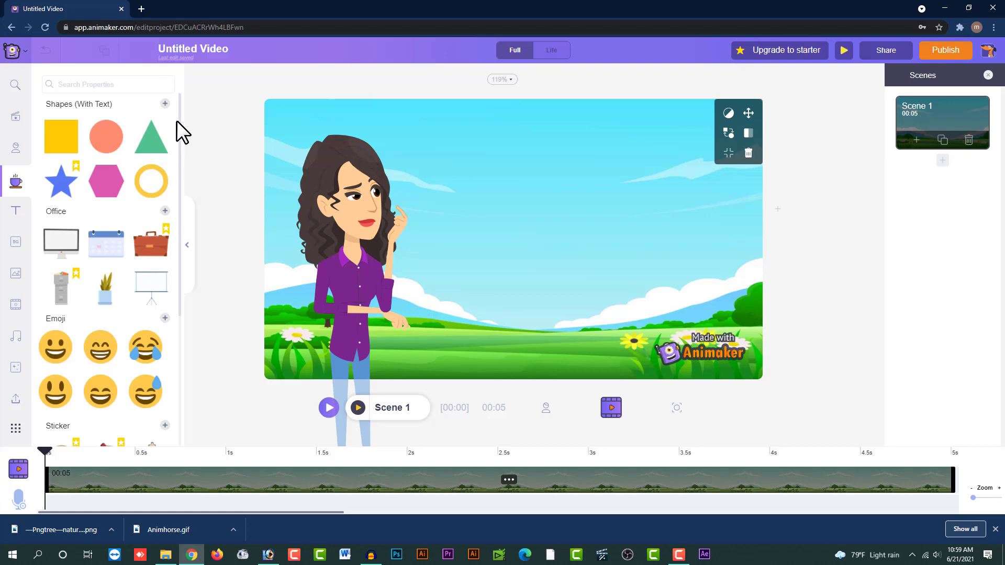
{"action": "left_click", "coordinate": [61, 149]}
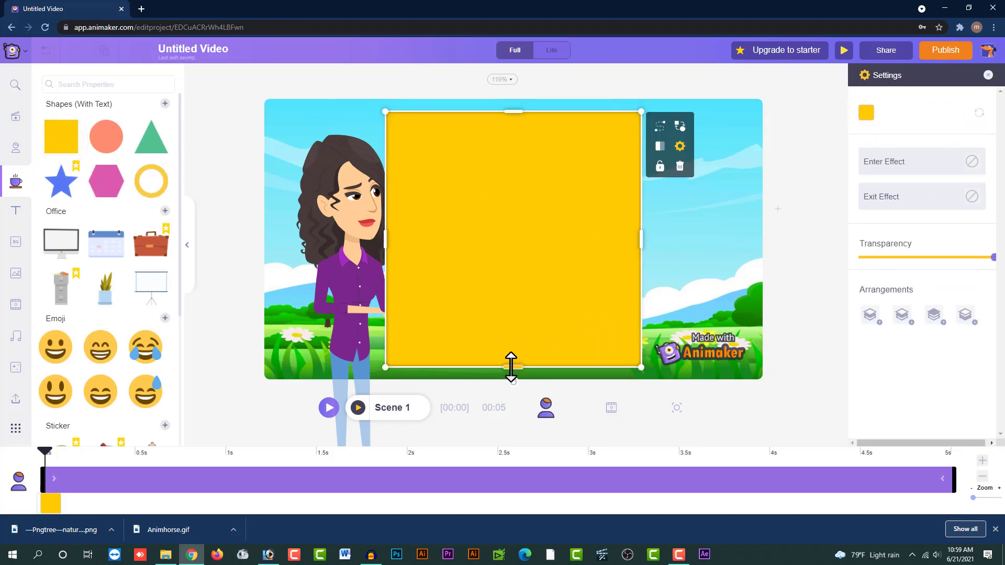
{"action": "left_click_drag", "start_coordinate": [511, 367], "coordinate": [513, 149]}
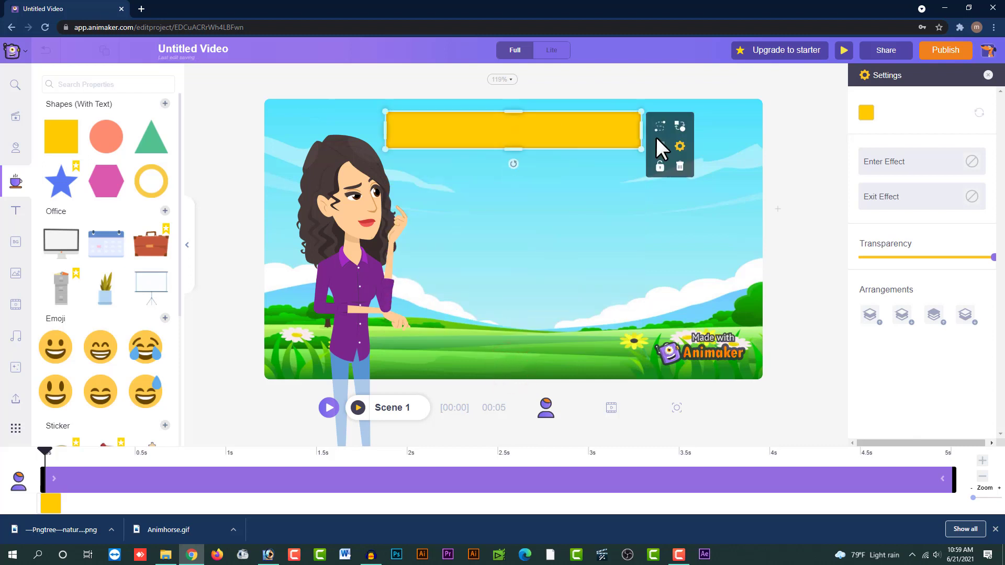
{"action": "left_click_drag", "start_coordinate": [642, 130], "coordinate": [756, 130]}
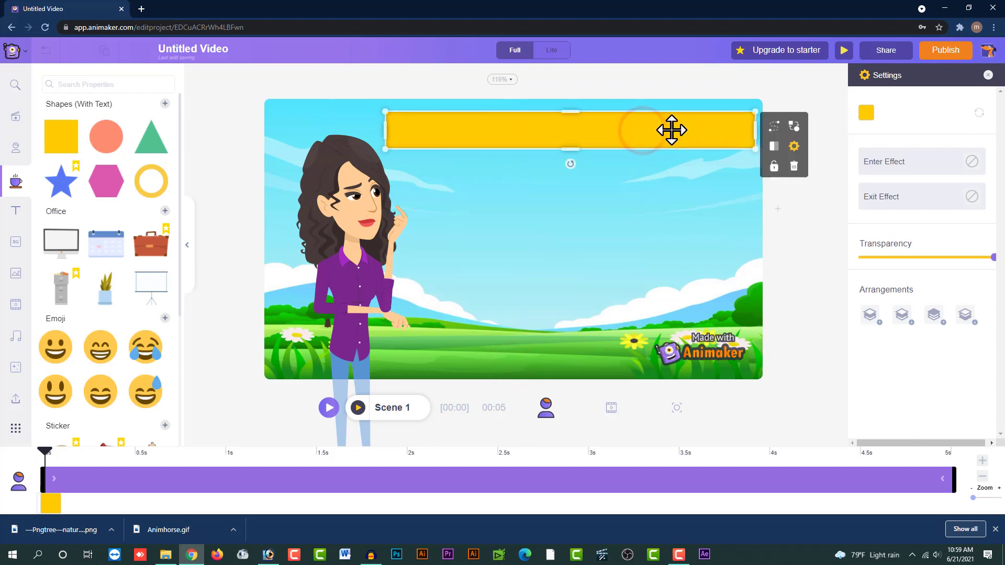
- Move the yellow bar down to the woman's face level and widen it to reach the scene's right edge
{"action": "left_click_drag", "start_coordinate": [672, 130], "coordinate": [690, 218]}
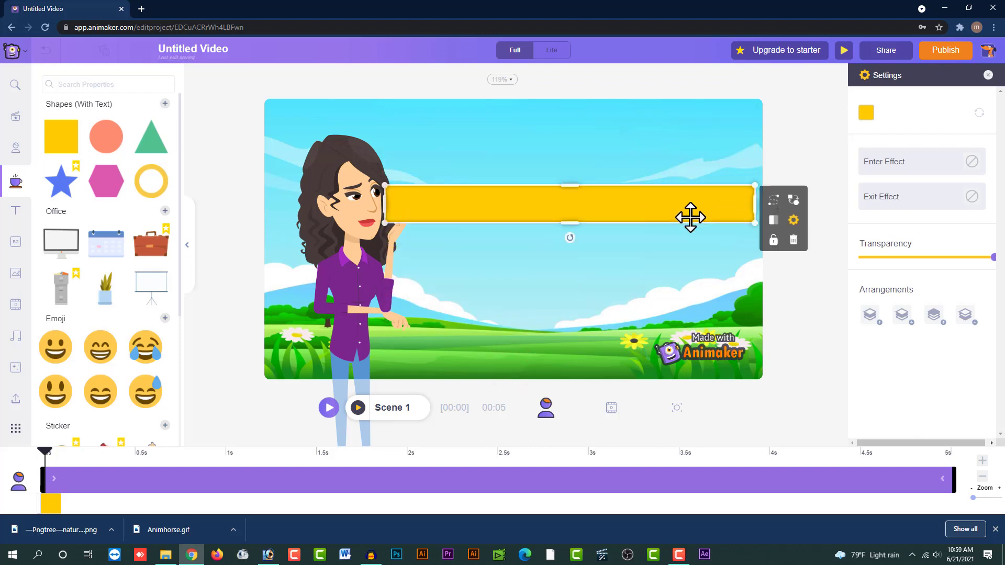
{"action": "left_click_drag", "start_coordinate": [755, 223], "coordinate": [770, 233]}
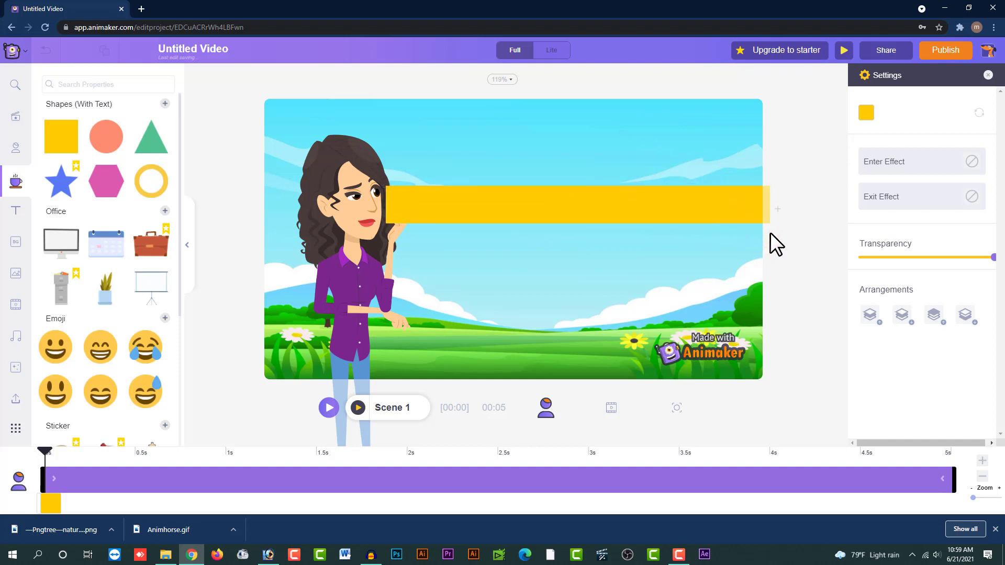
{"action": "left_click", "coordinate": [649, 204]}
{"action": "left_click", "coordinate": [646, 205]}
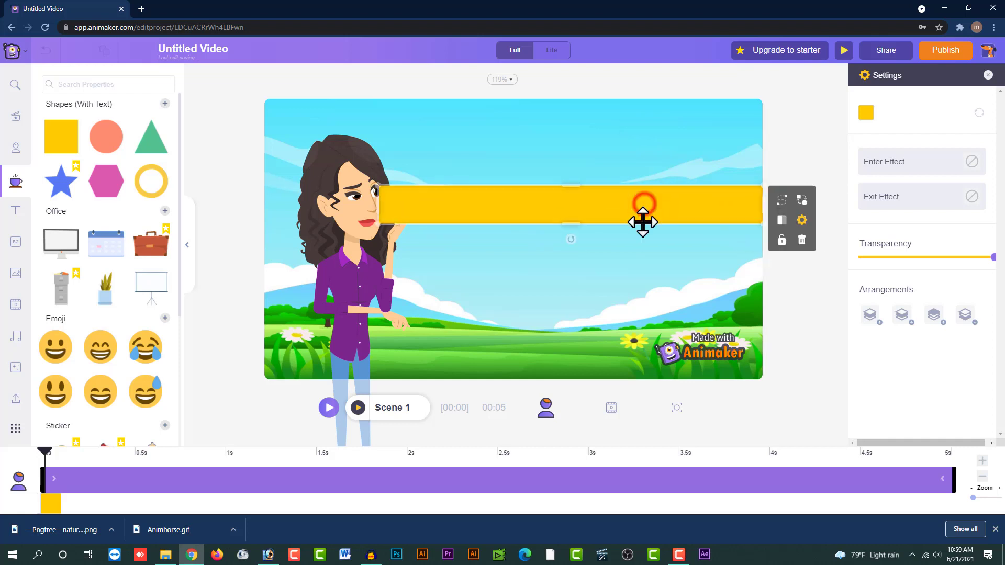
{"action": "left_click", "coordinate": [458, 162]}
- Reposition the woman slightly to the right so her face and raised hand overlap the yellow bar's left end
{"action": "left_click_drag", "start_coordinate": [431, 209], "coordinate": [350, 203]}
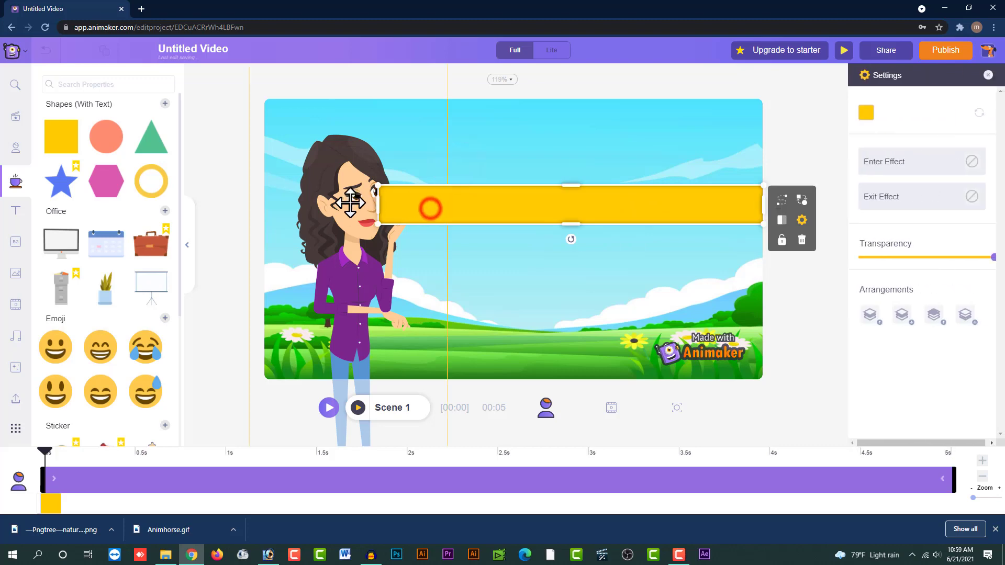
{"action": "left_click", "coordinate": [350, 203]}
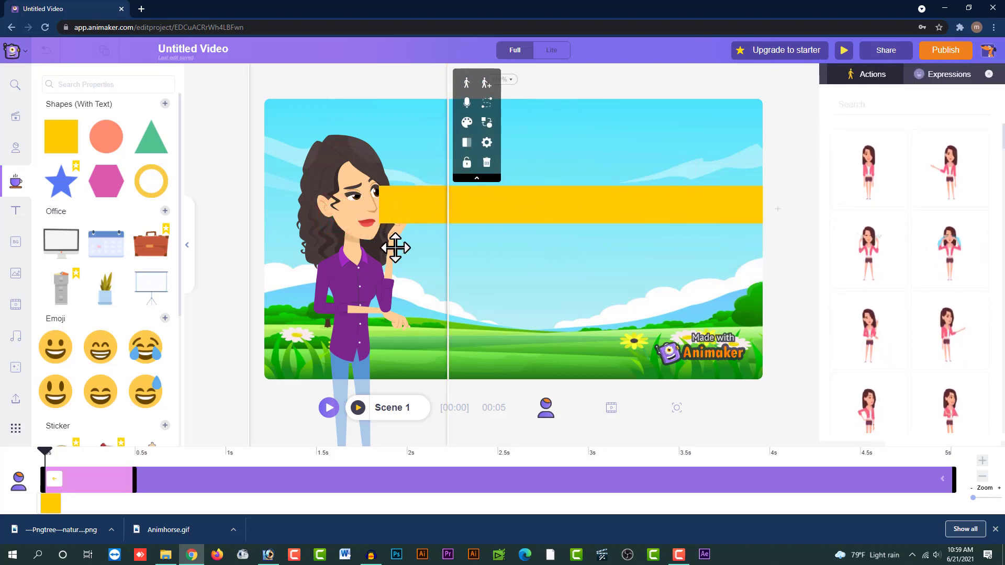
{"action": "key", "text": "ctrl+z"}
{"action": "left_click", "coordinate": [629, 207]}
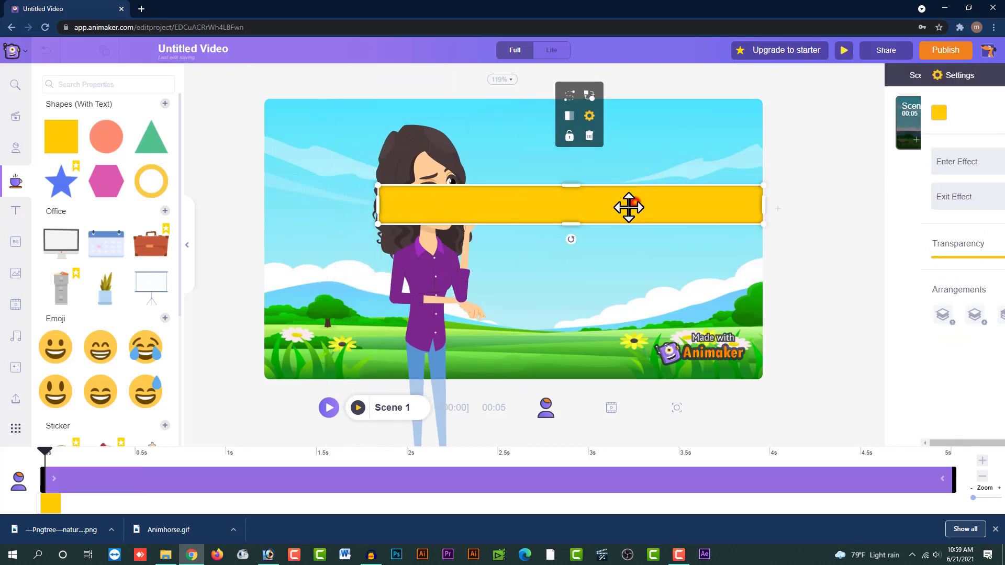
{"action": "left_click", "coordinate": [487, 209]}
{"action": "left_click_drag", "start_coordinate": [451, 267], "coordinate": [397, 263]}
- Send the yellow bar behind the woman with Move To Last, and keep the bar selected
{"action": "left_click", "coordinate": [566, 204]}
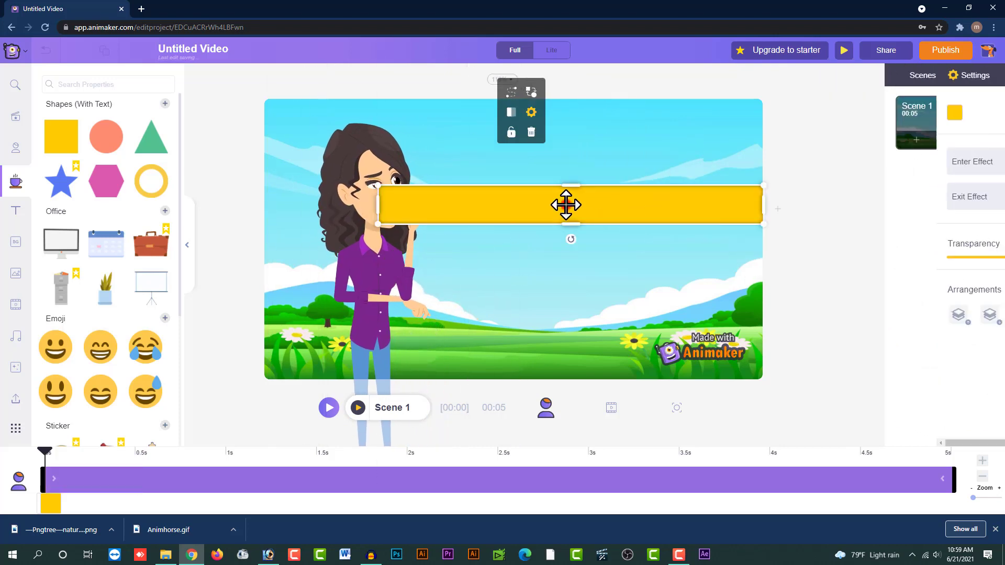
{"action": "right_click", "coordinate": [514, 202]}
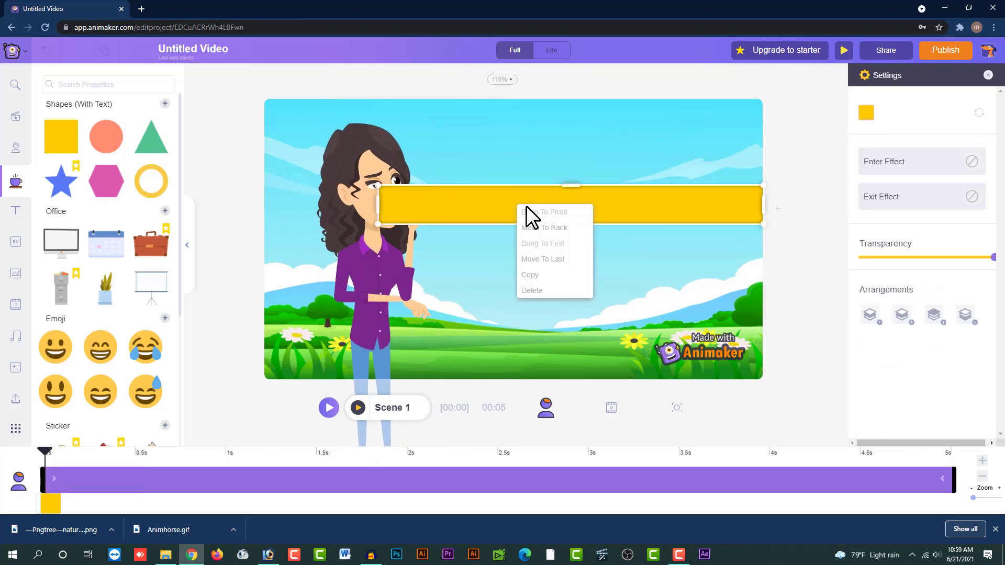
{"action": "left_click", "coordinate": [545, 260]}
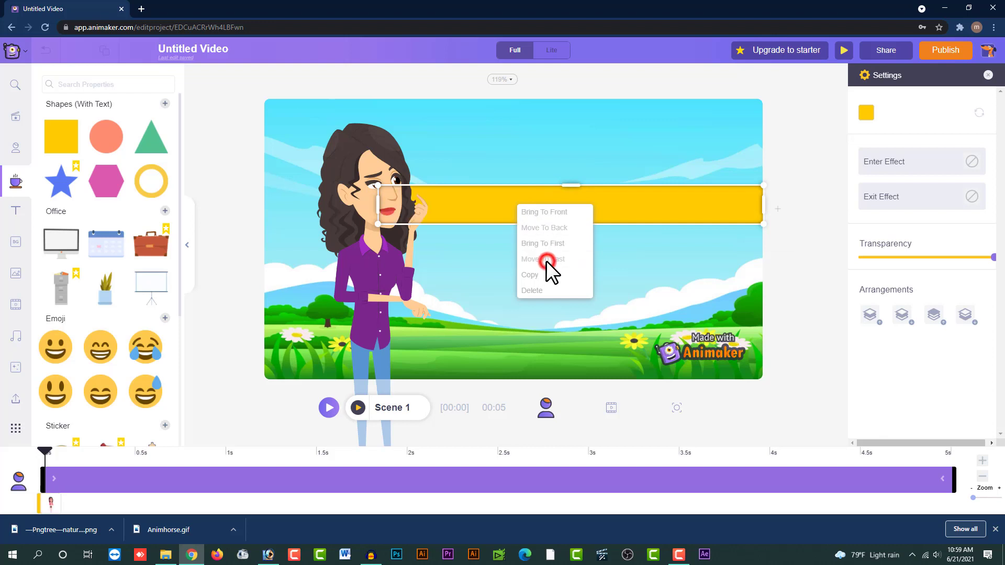
{"action": "left_click", "coordinate": [467, 144]}
{"action": "left_click", "coordinate": [633, 206]}
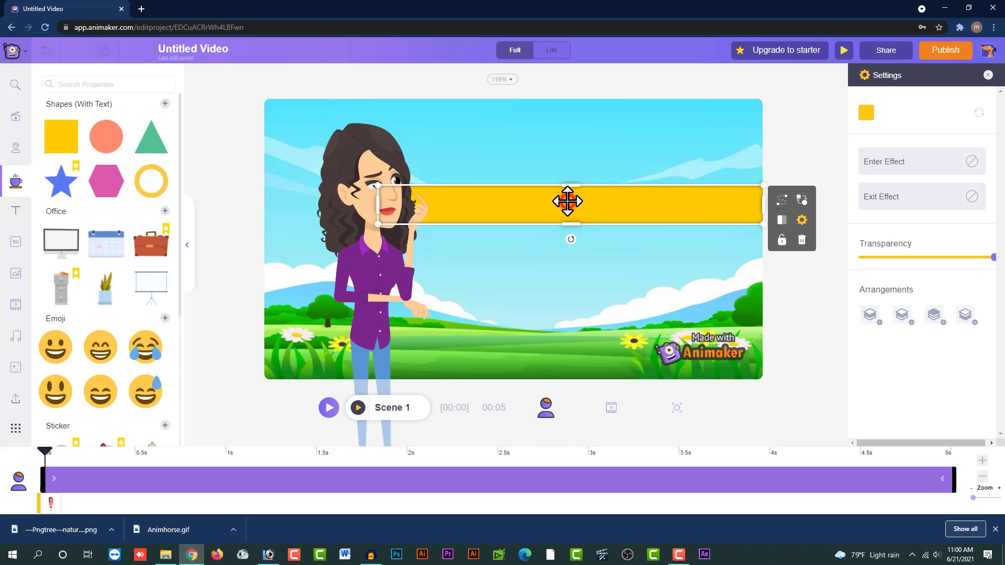
- Write "আপনি কি ভাবছেন" in the yellow bar at font size 30
{"action": "left_click", "coordinate": [567, 201]}
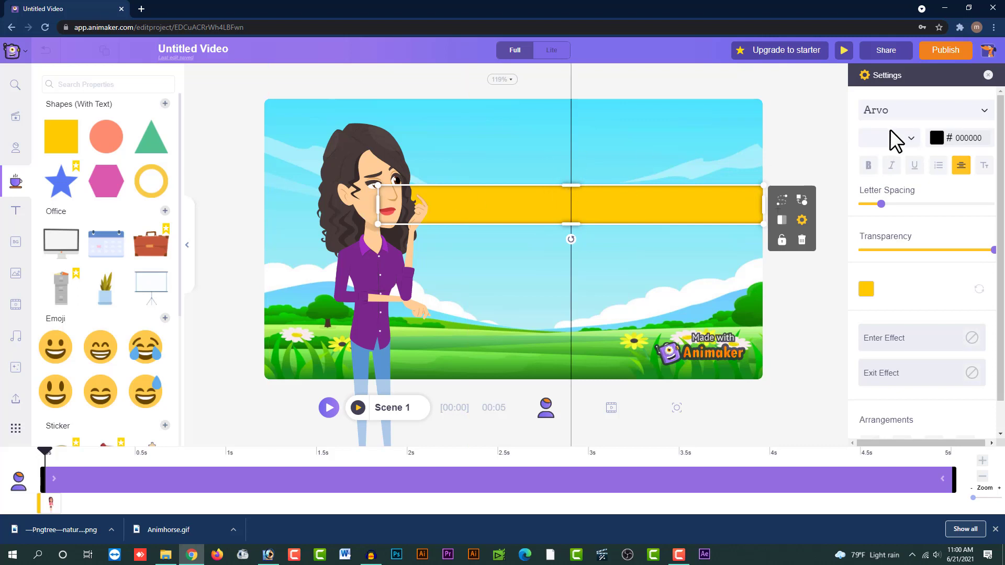
{"action": "left_click", "coordinate": [909, 137]}
{"action": "left_click", "coordinate": [876, 335]}
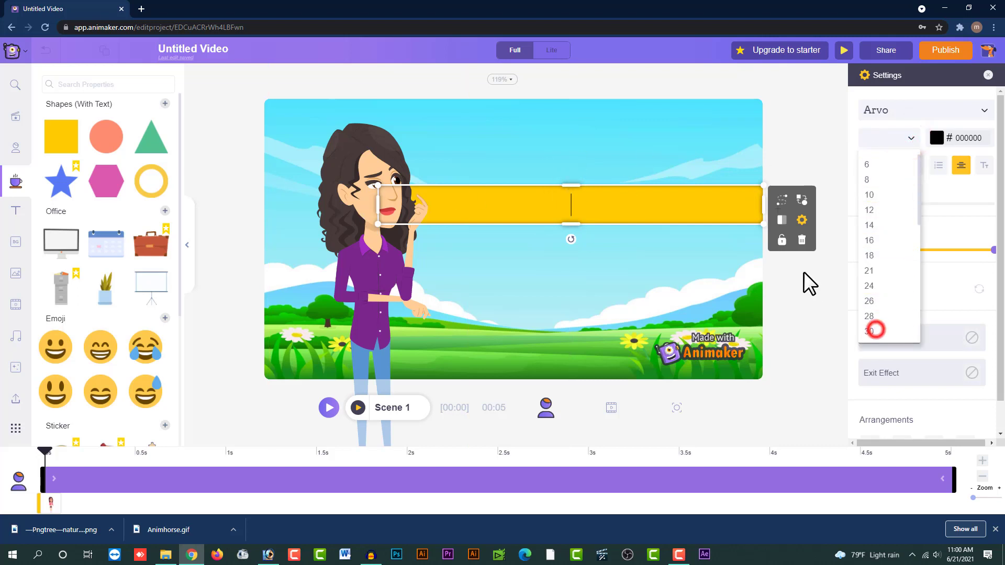
{"action": "left_click", "coordinate": [585, 206]}
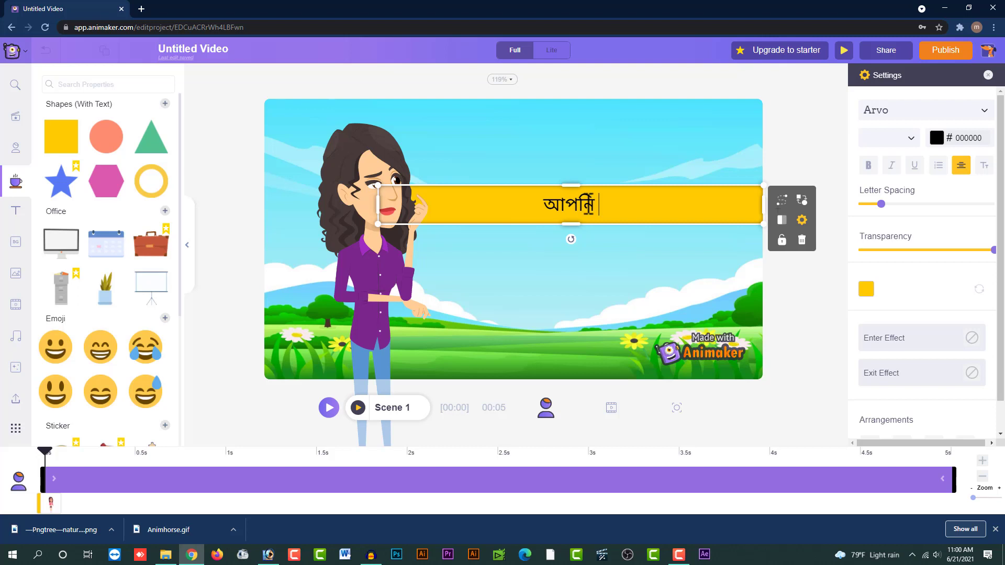
{"action": "type", "text": "কি ভাবছেন"}
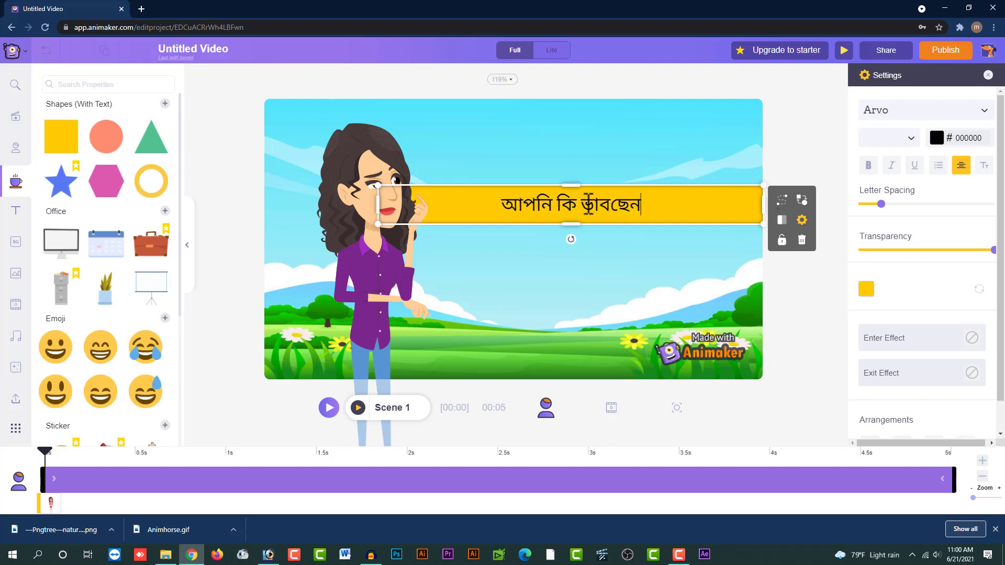
{"action": "left_click", "coordinate": [590, 164]}
{"action": "double_click", "coordinate": [597, 201]}
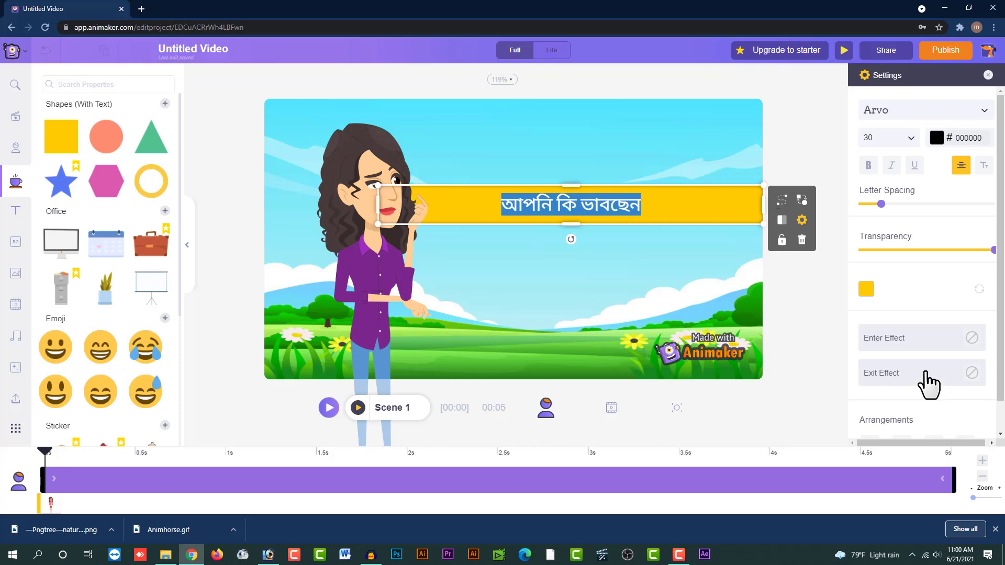
{"action": "left_click", "coordinate": [676, 174]}
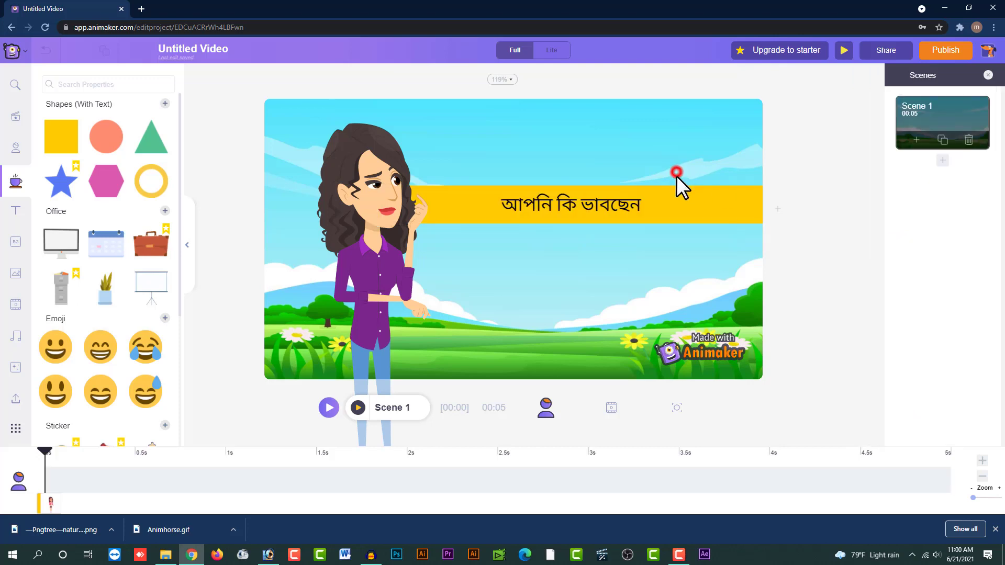
- Recolor the yellow text bar to dark navy blue from the color palette
{"action": "left_click", "coordinate": [679, 201]}
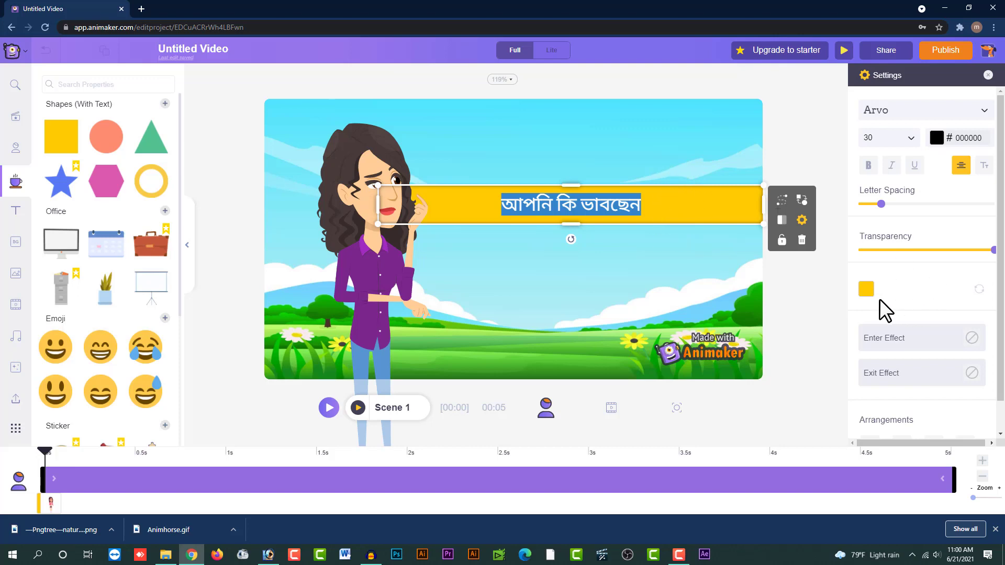
{"action": "left_click", "coordinate": [867, 289]}
{"action": "left_click", "coordinate": [838, 221]}
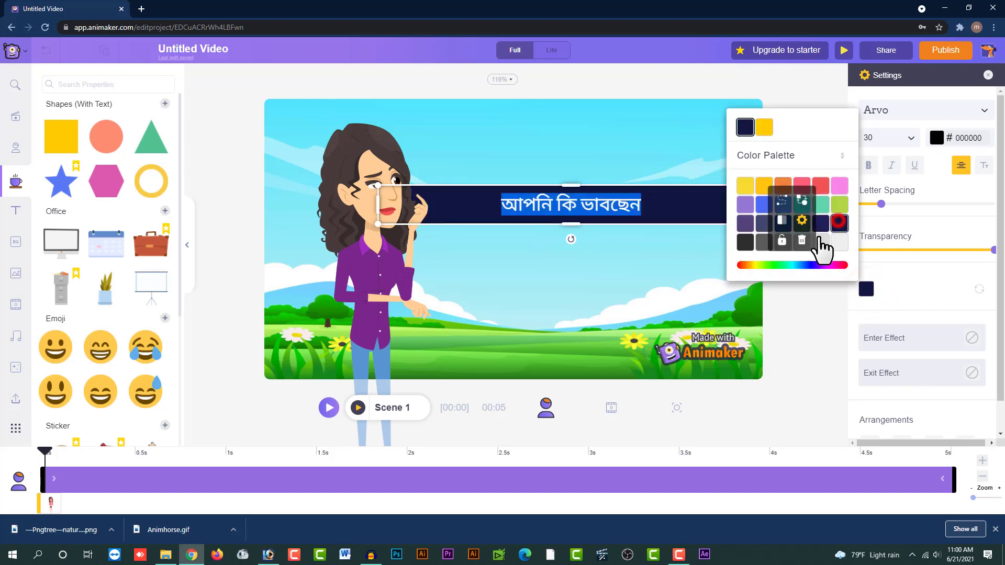
{"action": "left_click", "coordinate": [646, 162]}
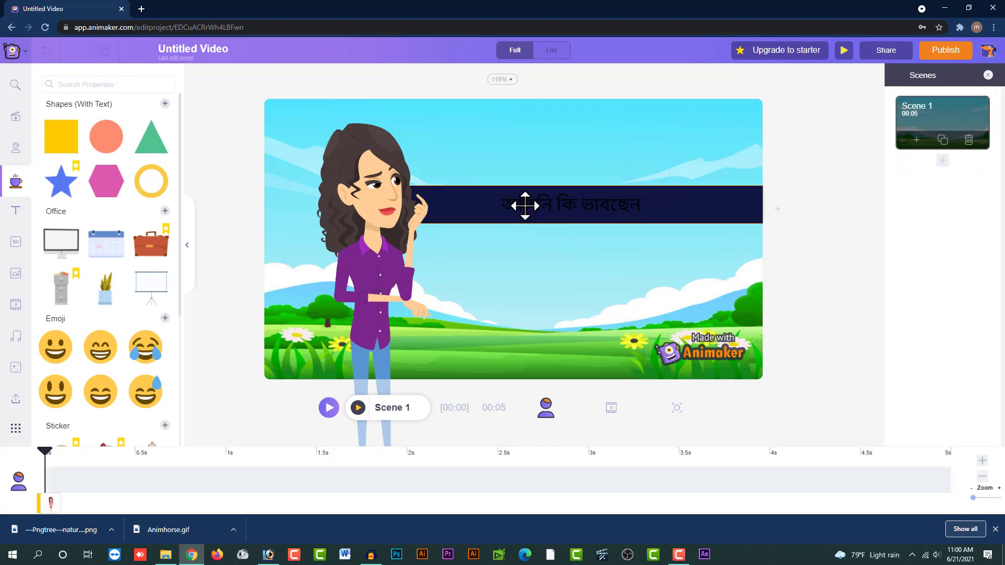
- Change the color of the navy bar's text to light grey EFEFEF
{"action": "double_click", "coordinate": [602, 211]}
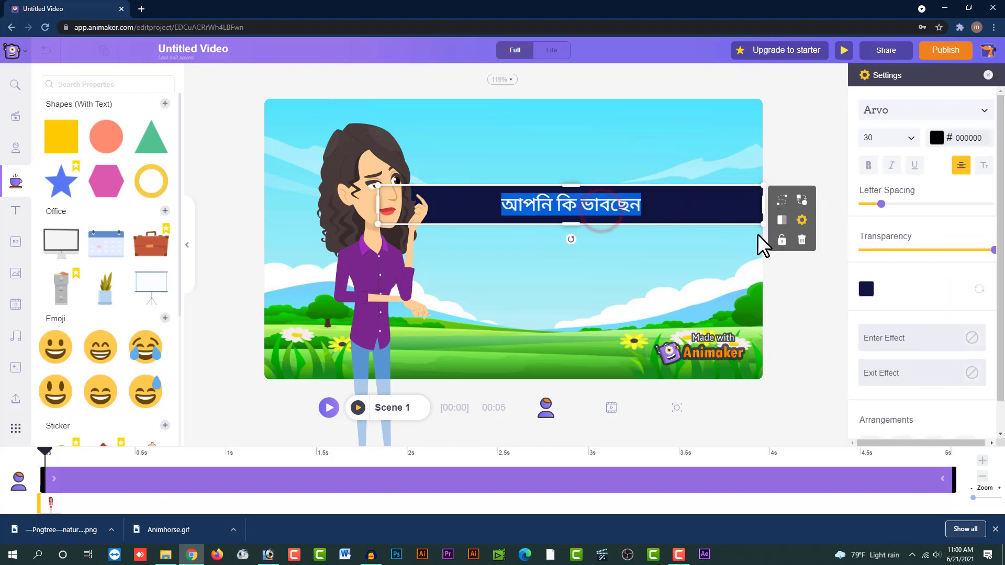
{"action": "left_click", "coordinate": [936, 139]}
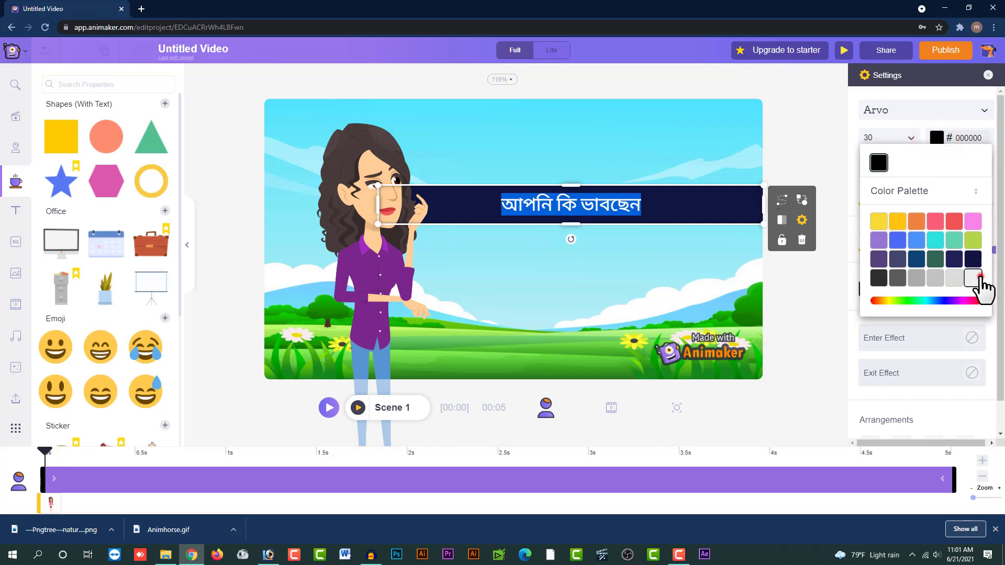
{"action": "left_click", "coordinate": [973, 278]}
{"action": "left_click", "coordinate": [597, 152]}
{"action": "left_click", "coordinate": [668, 200]}
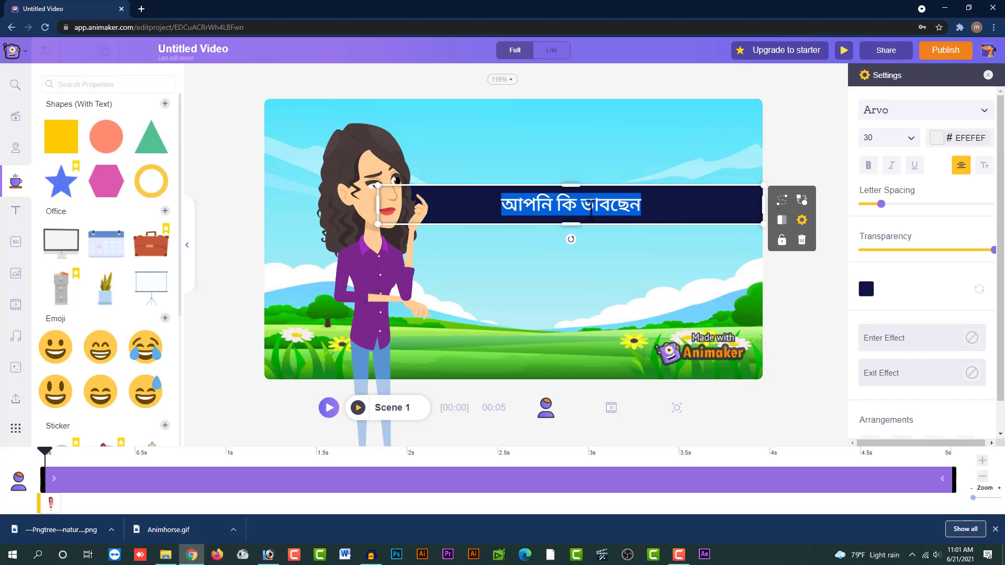
{"action": "left_click", "coordinate": [658, 163]}
{"action": "left_click", "coordinate": [647, 193]}
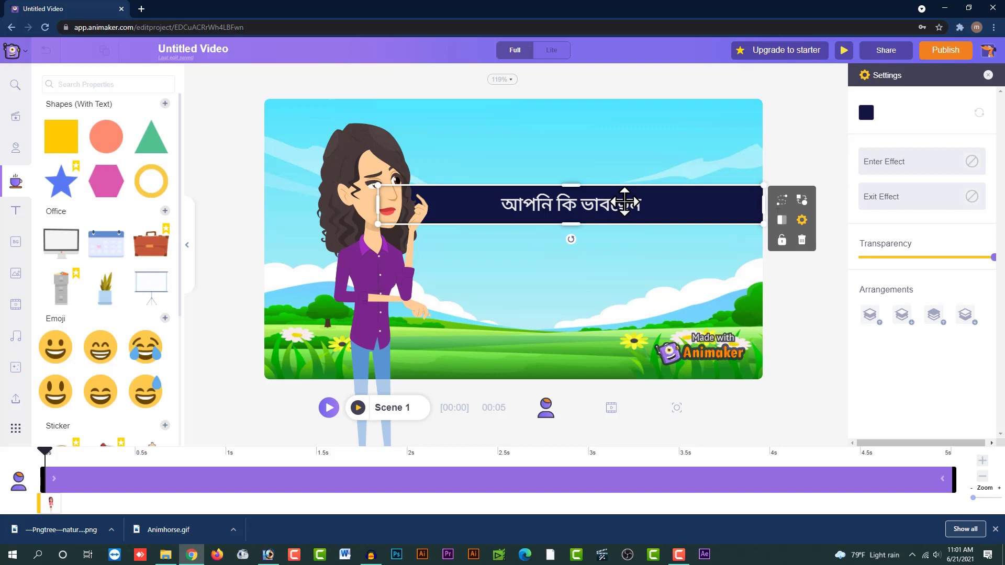
{"action": "left_click", "coordinate": [610, 159]}
{"action": "double_click", "coordinate": [595, 193]}
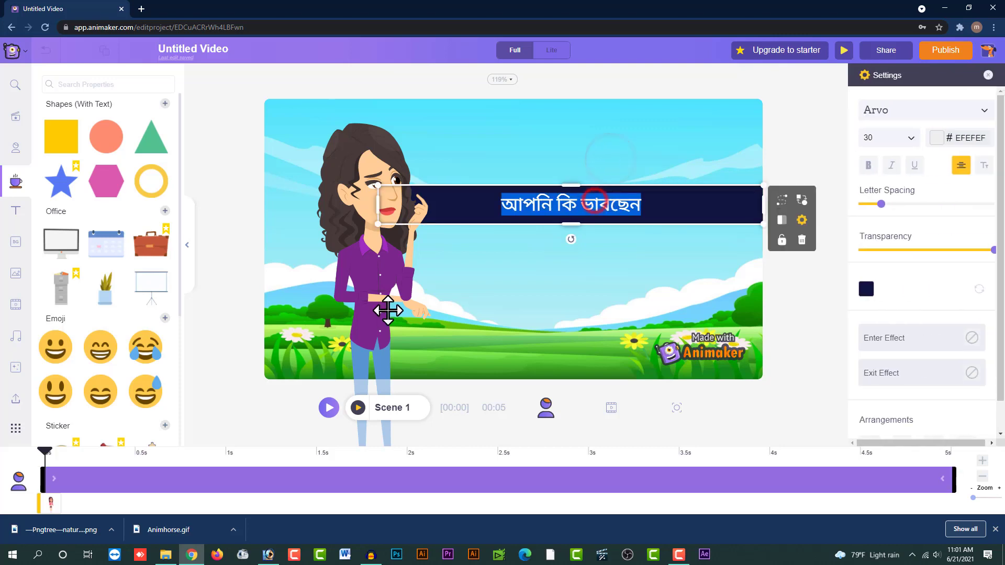
{"action": "left_click", "coordinate": [521, 170]}
- Preview the scene from the start to check when the woman and the text bar come in
{"action": "left_click_drag", "start_coordinate": [45, 452], "coordinate": [117, 451]}
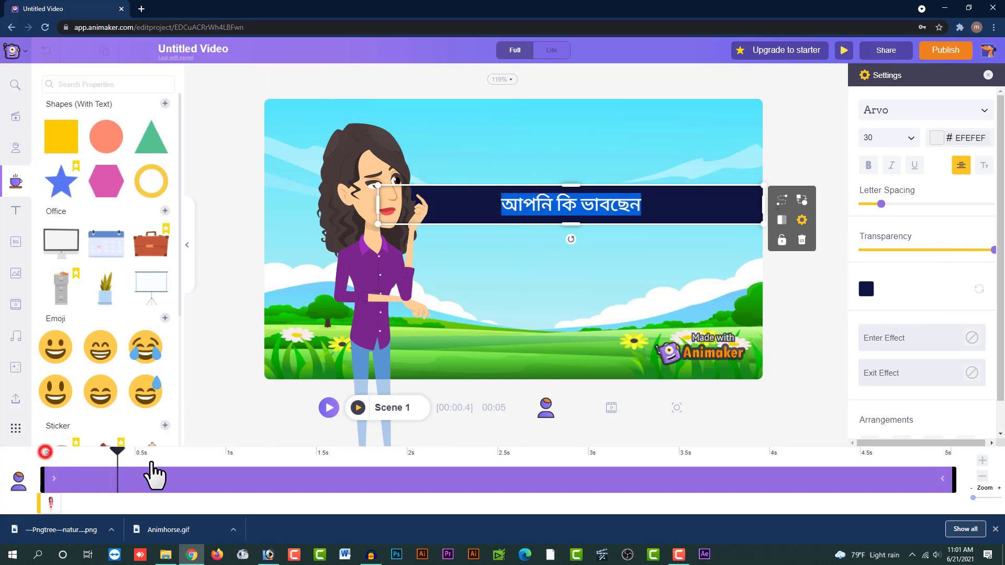
{"action": "left_click", "coordinate": [37, 477]}
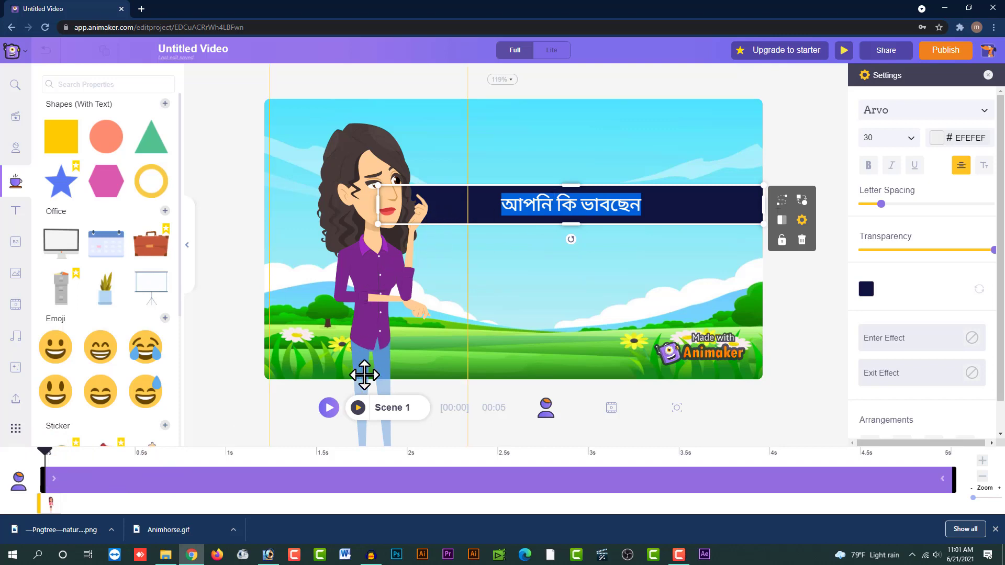
{"action": "left_click", "coordinate": [329, 409]}
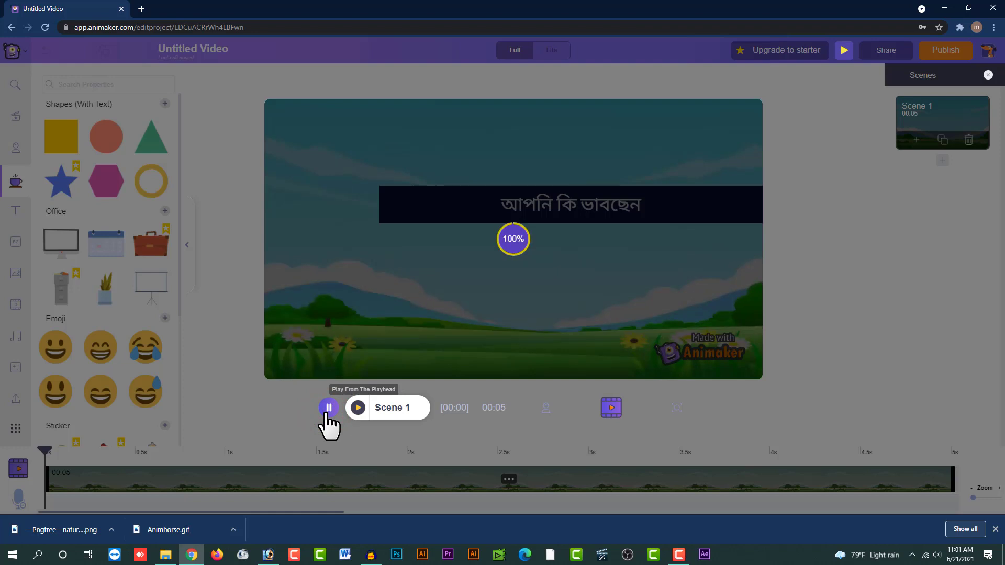
{"action": "left_click", "coordinate": [329, 408]}
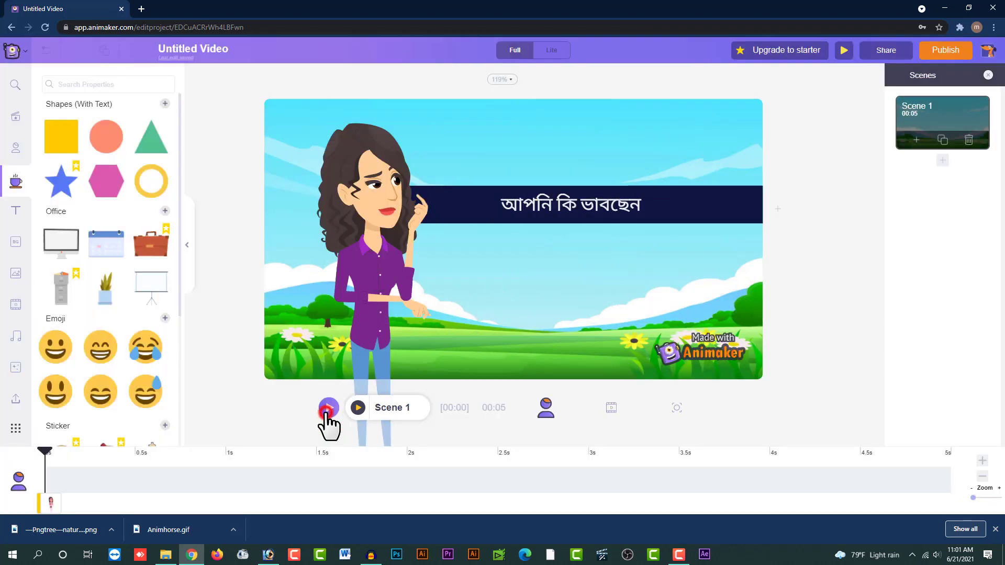
- Trim the text bar's start on the timeline to 0.5 s, where the woman's enter effect ends
{"action": "left_click", "coordinate": [411, 181]}
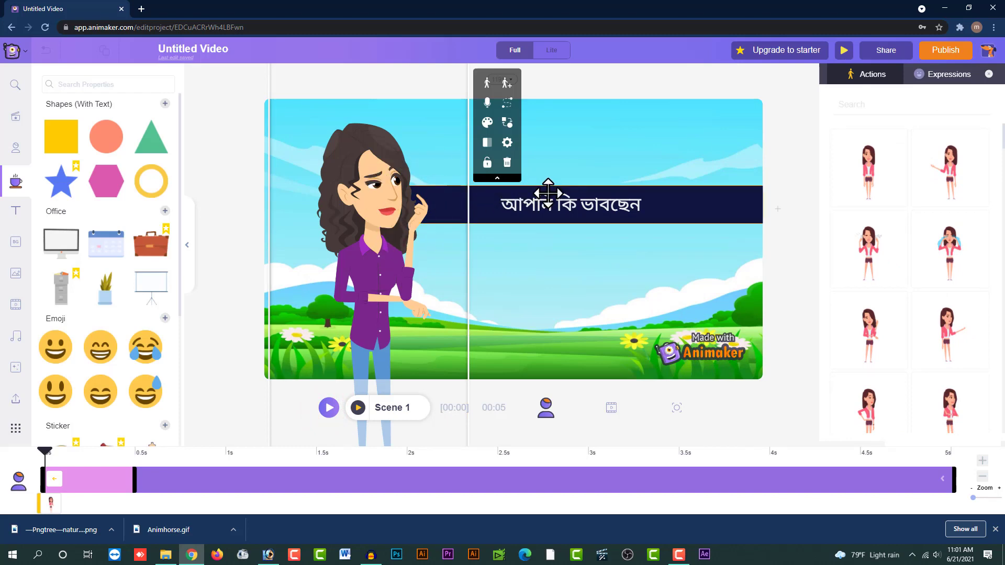
{"action": "left_click", "coordinate": [564, 154]}
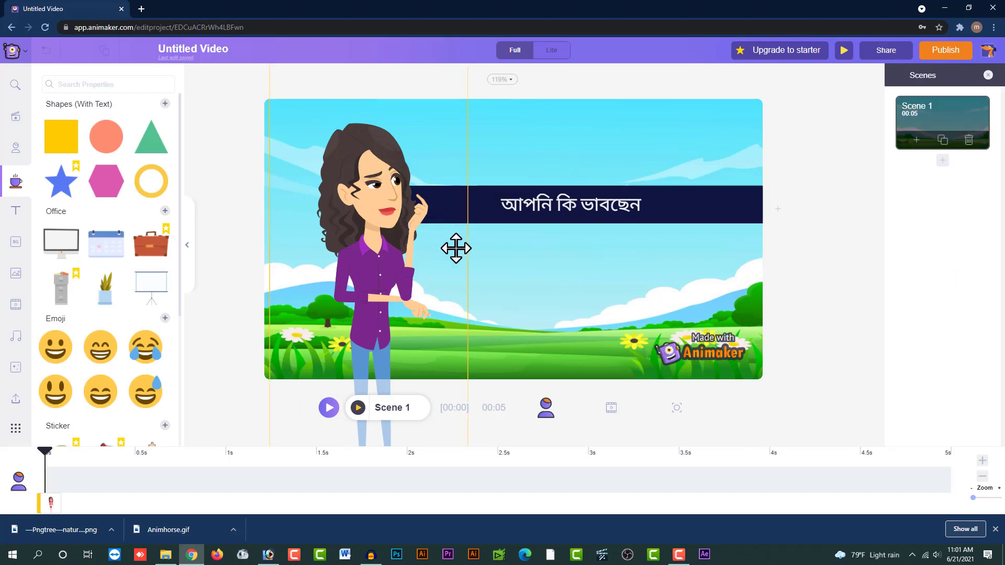
{"action": "left_click", "coordinate": [385, 207]}
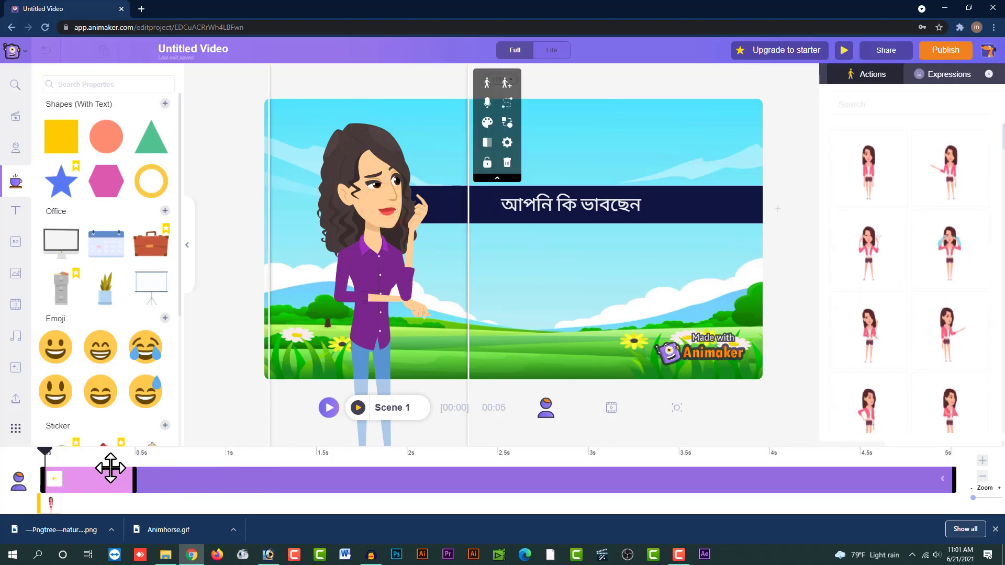
{"action": "left_click", "coordinate": [45, 452]}
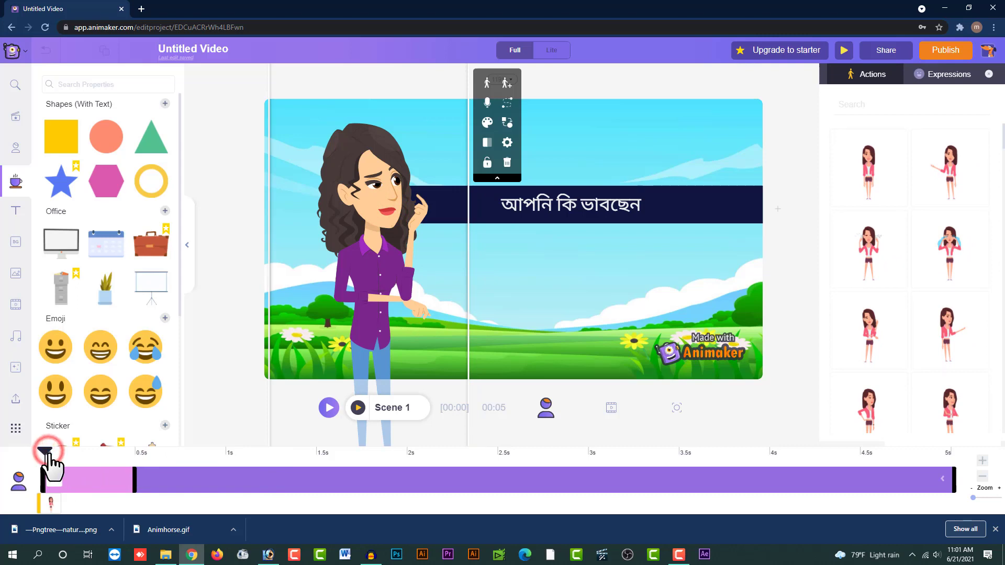
{"action": "left_click_drag", "start_coordinate": [46, 454], "coordinate": [135, 458]}
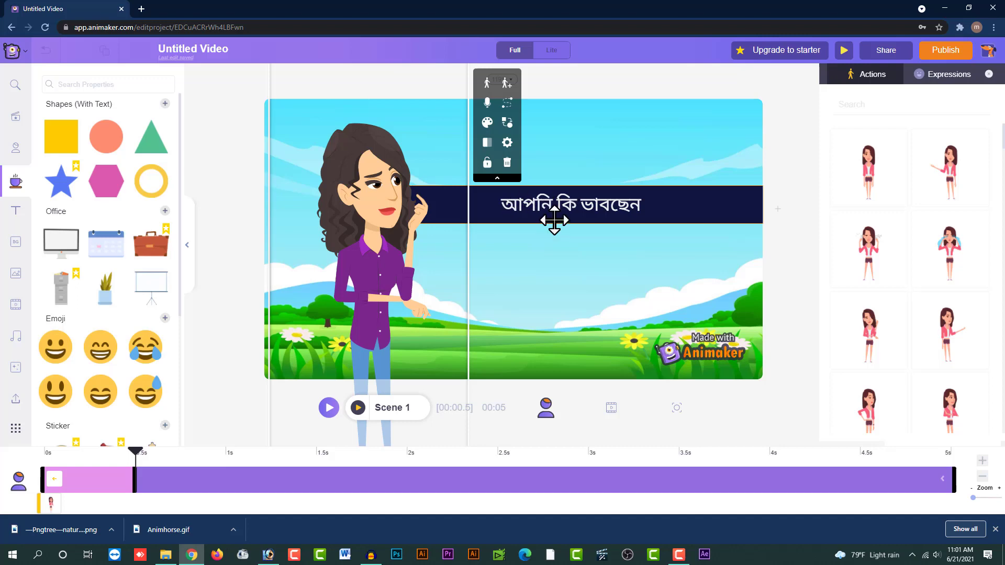
{"action": "double_click", "coordinate": [657, 192]}
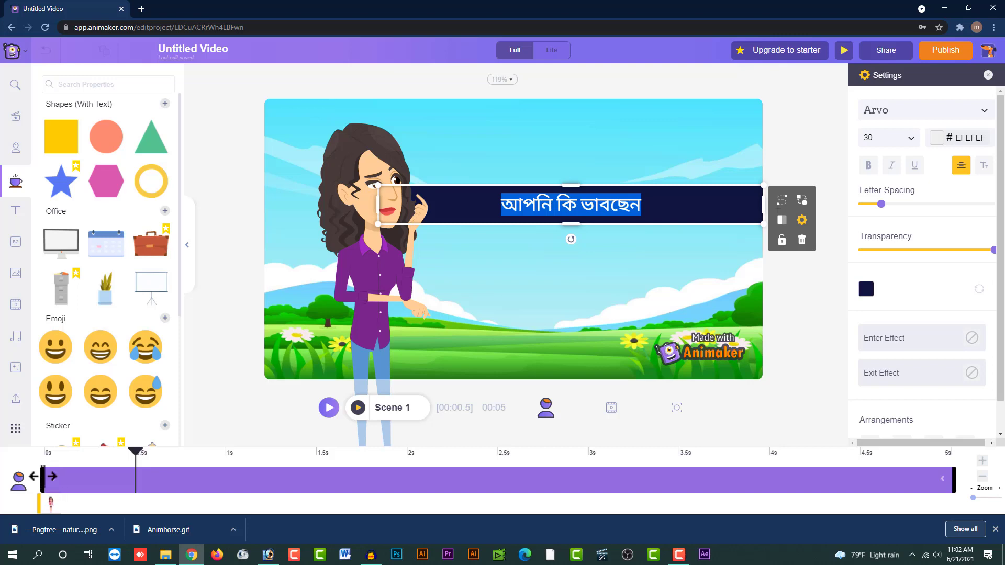
{"action": "left_click_drag", "start_coordinate": [43, 479], "coordinate": [132, 481]}
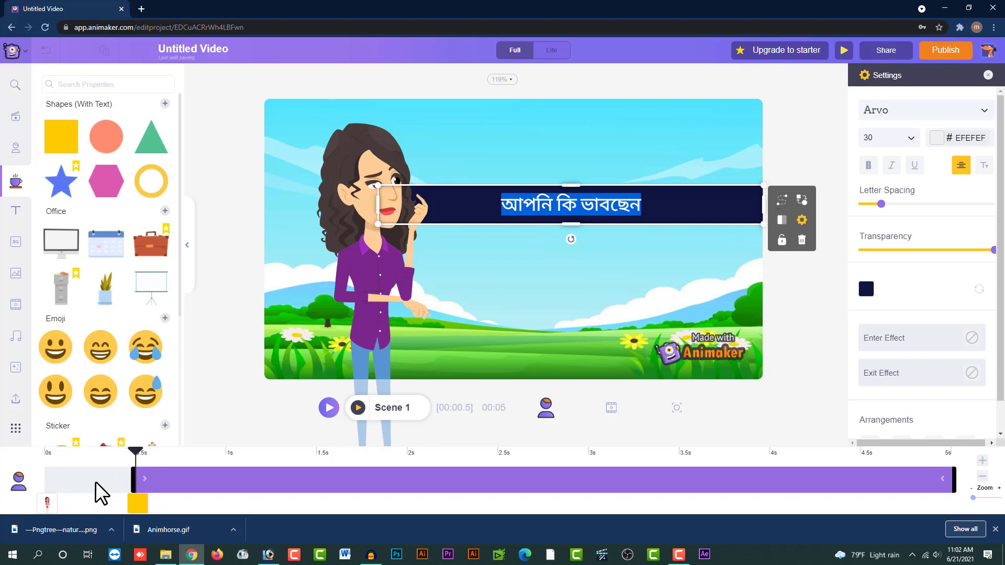
- Play the scene from 0 s to check the delayed entry of the text bar
{"action": "left_click", "coordinate": [79, 471]}
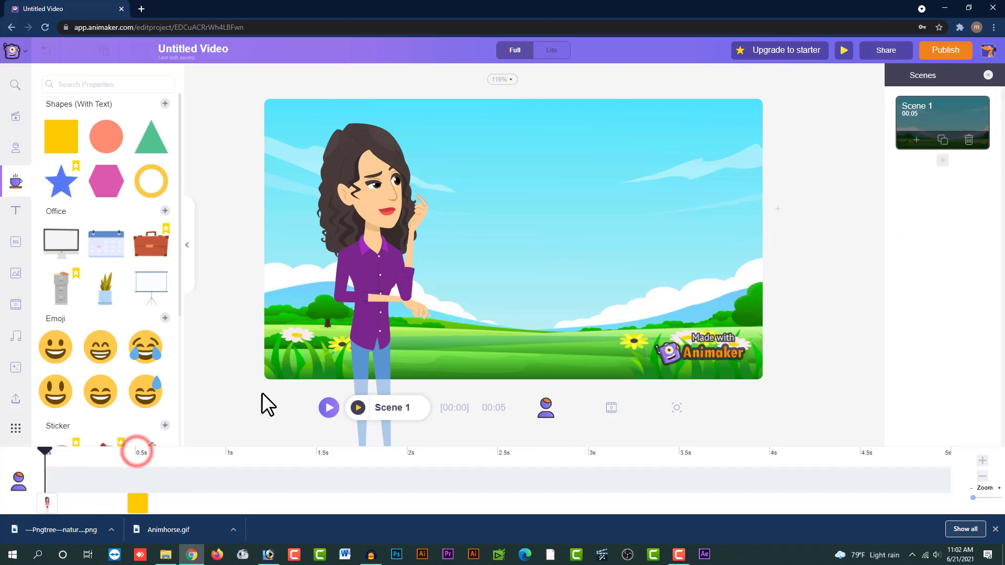
{"action": "left_click", "coordinate": [329, 407]}
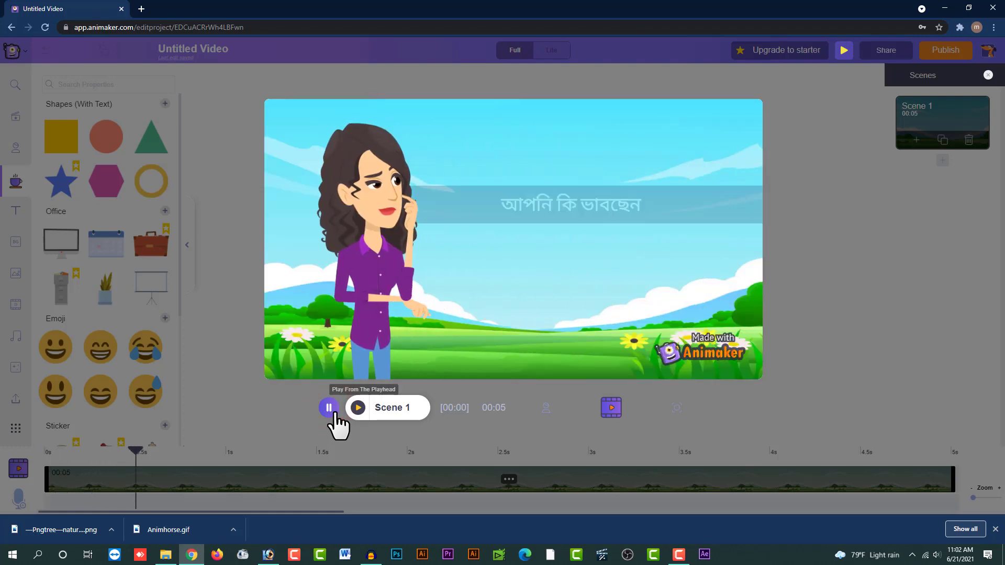
{"action": "left_click", "coordinate": [329, 407]}
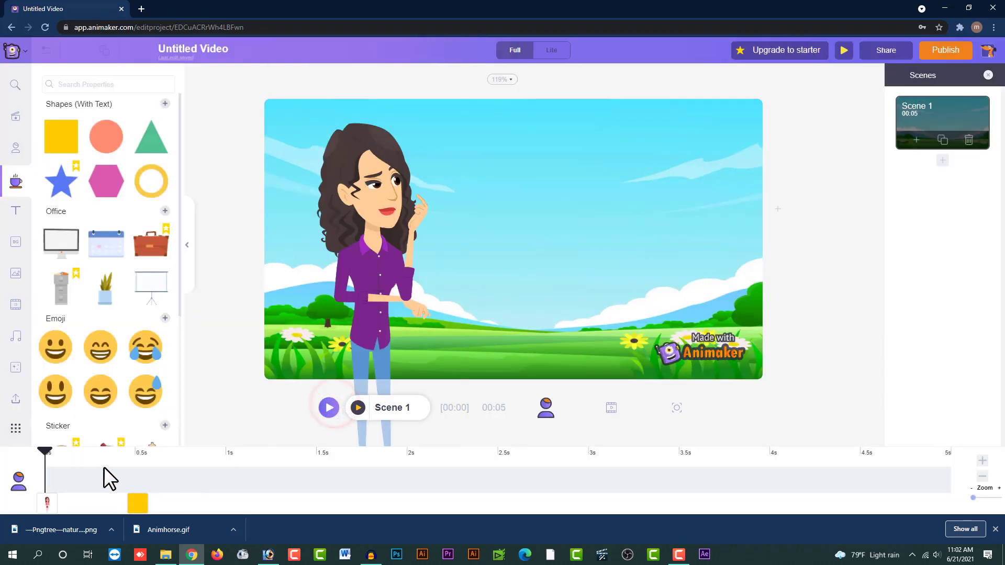
- Apply the Wipe Left enter effect to the navy text bar
{"action": "left_click", "coordinate": [143, 451]}
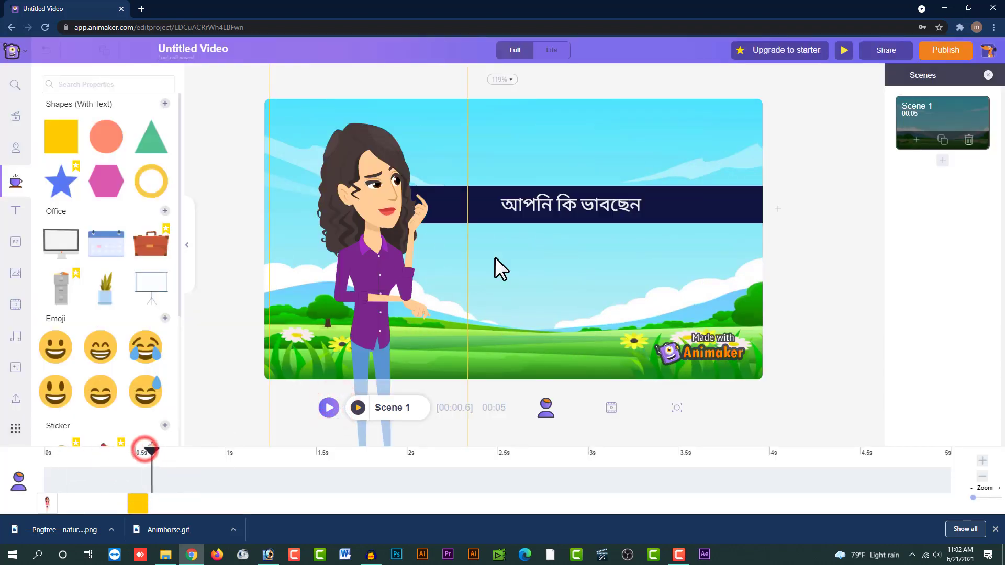
{"action": "double_click", "coordinate": [549, 201]}
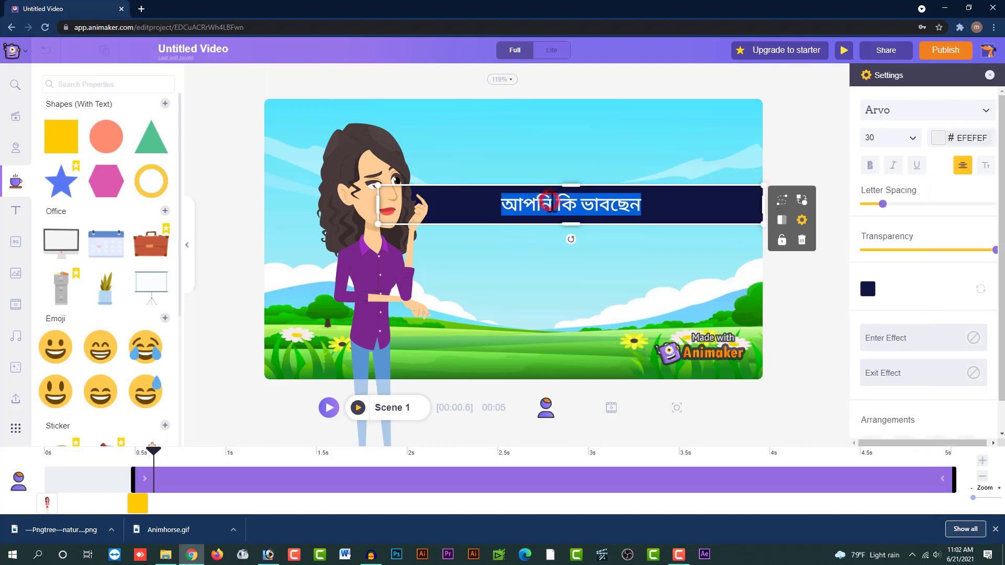
{"action": "left_click", "coordinate": [567, 162]}
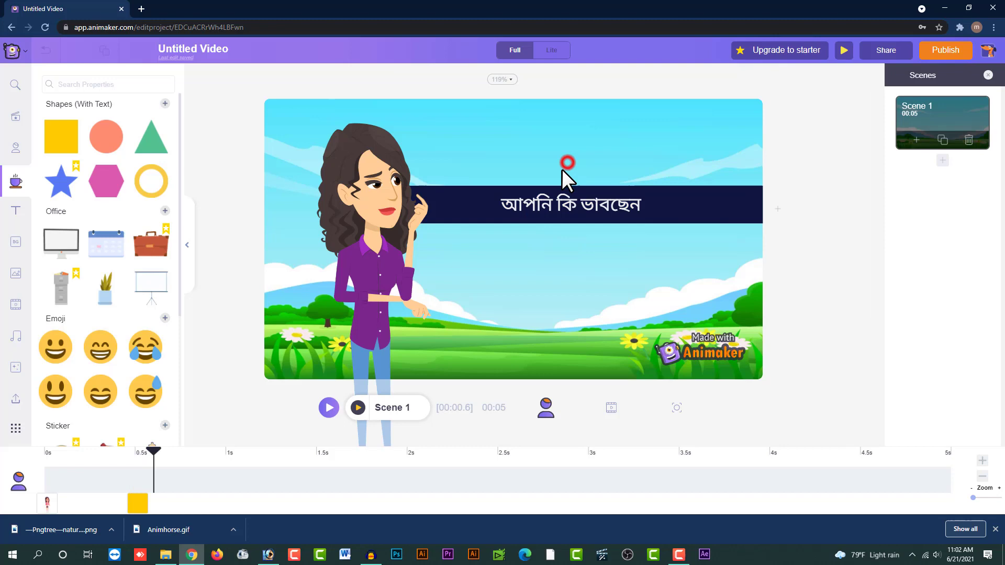
{"action": "double_click", "coordinate": [532, 205]}
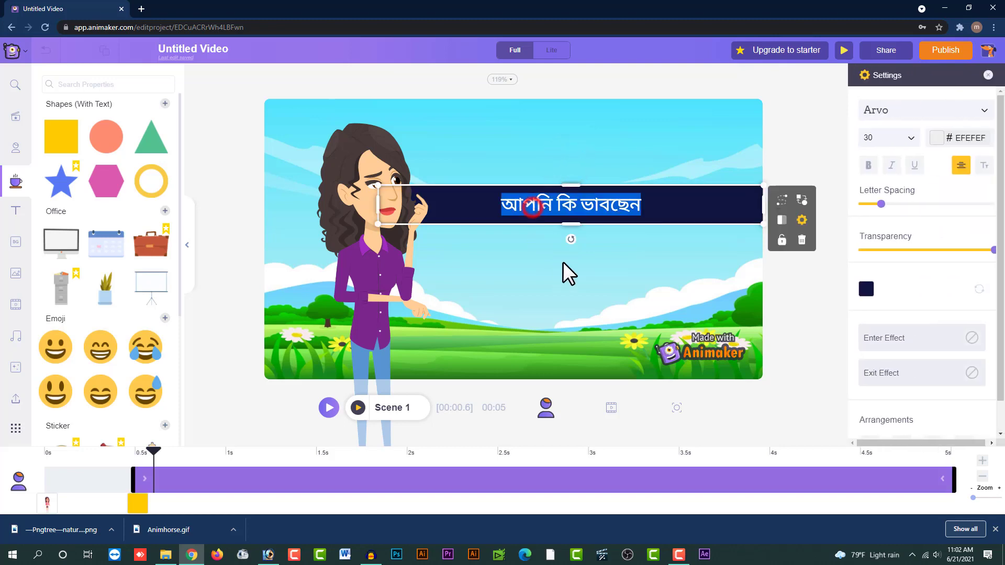
{"action": "left_click", "coordinate": [905, 344]}
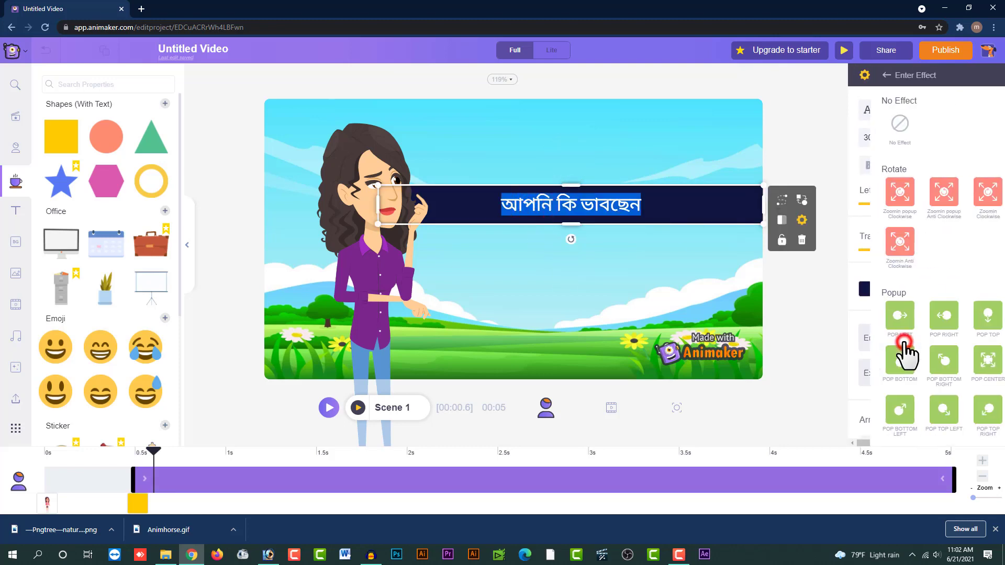
{"action": "scroll", "coordinate": [1001, 164], "scroll_direction": "down", "scroll_amount": 8}
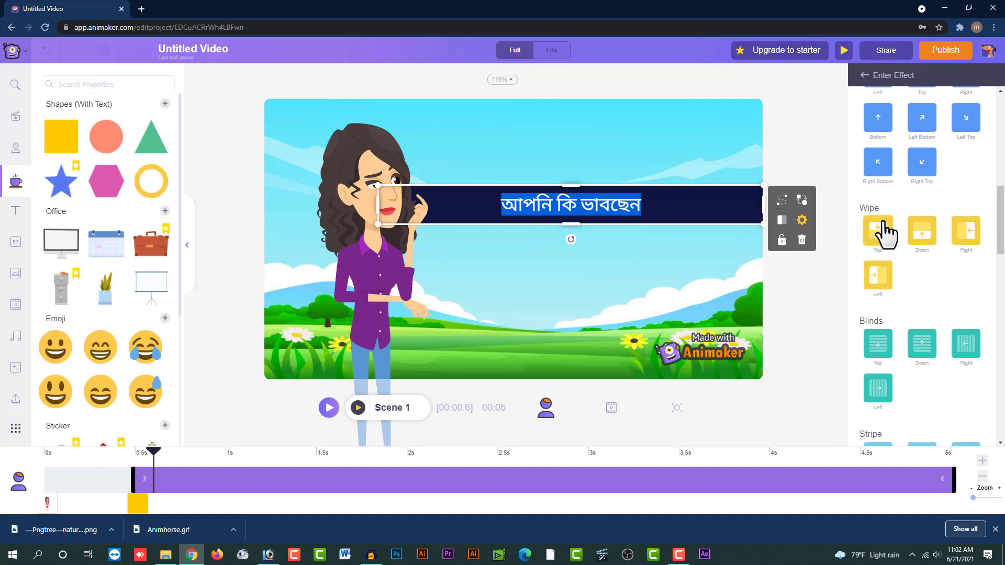
{"action": "left_click", "coordinate": [885, 277]}
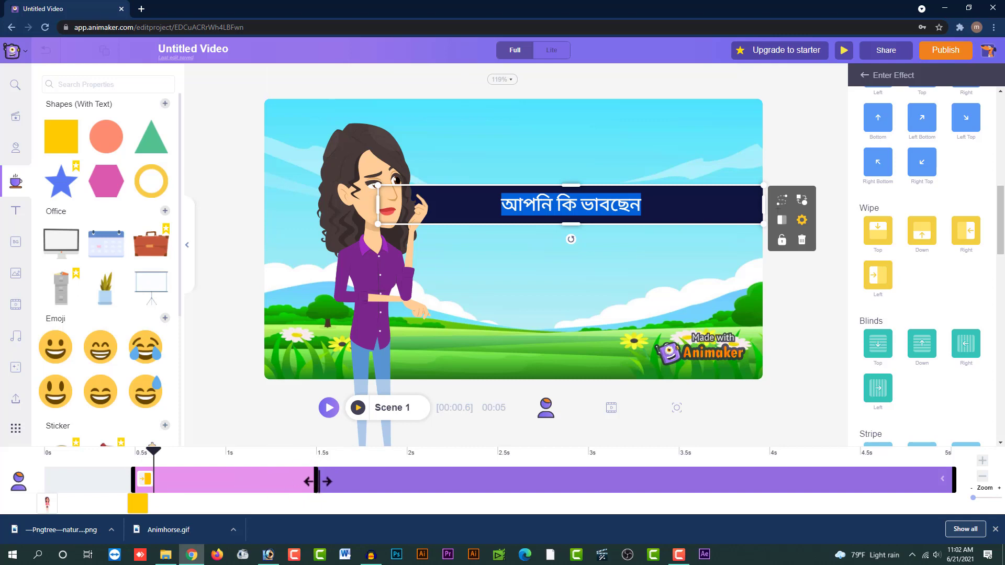
- Shorten the text bar's wipe effect on the timeline so it ends at 0.9 s, and preview the scene from the start
{"action": "left_click_drag", "start_coordinate": [316, 480], "coordinate": [206, 478]}
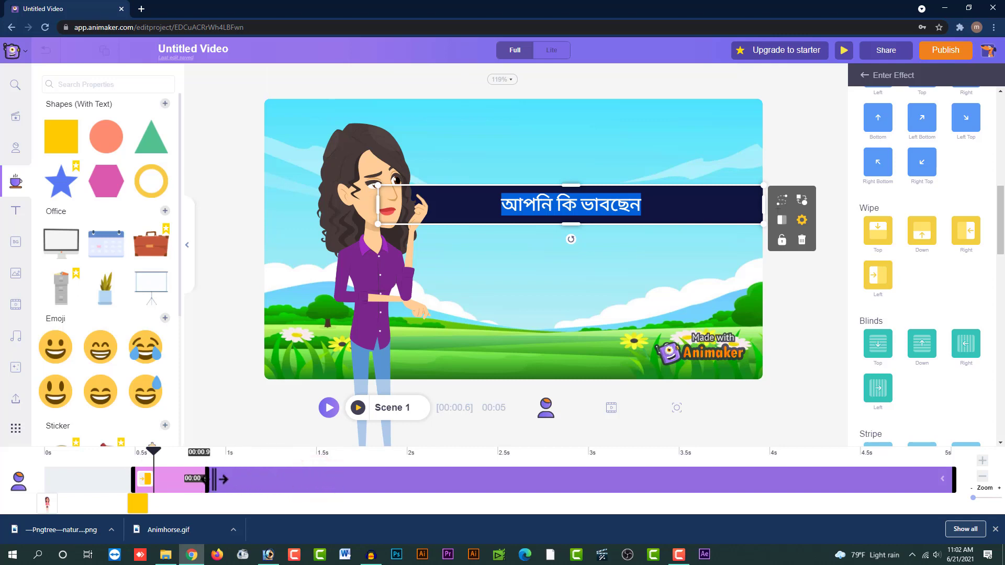
{"action": "left_click", "coordinate": [151, 454]}
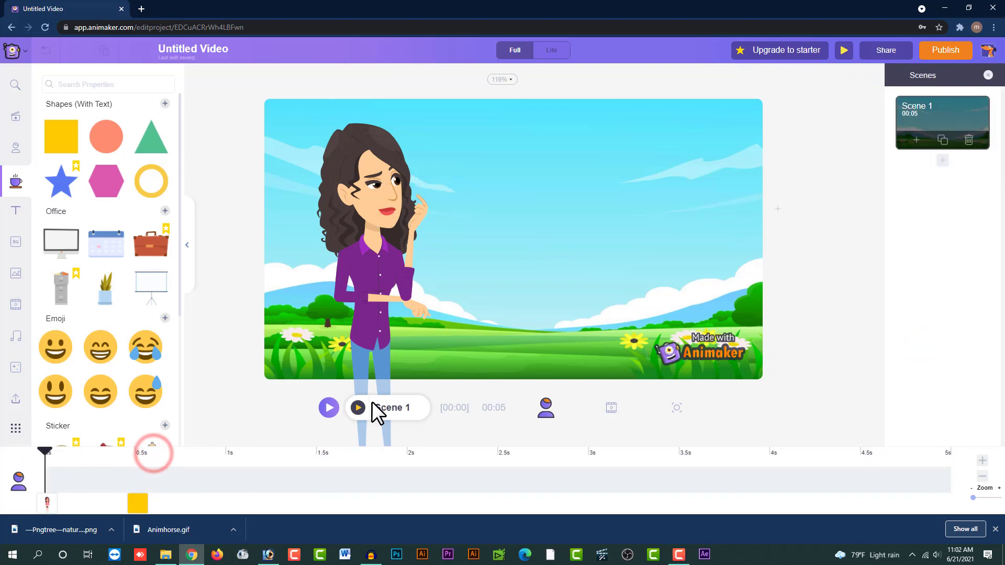
{"action": "left_click", "coordinate": [328, 407]}
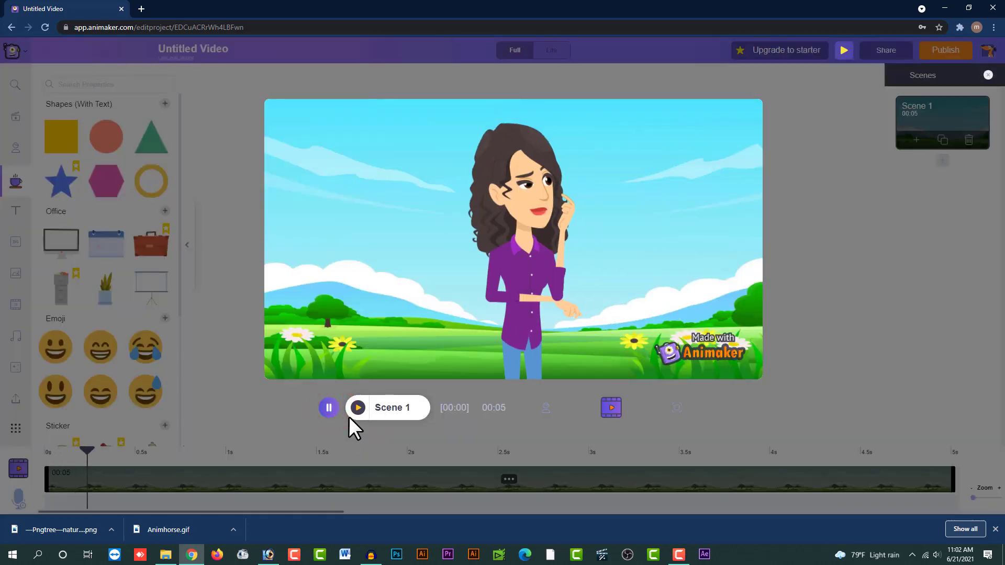
{"action": "left_click", "coordinate": [329, 407]}
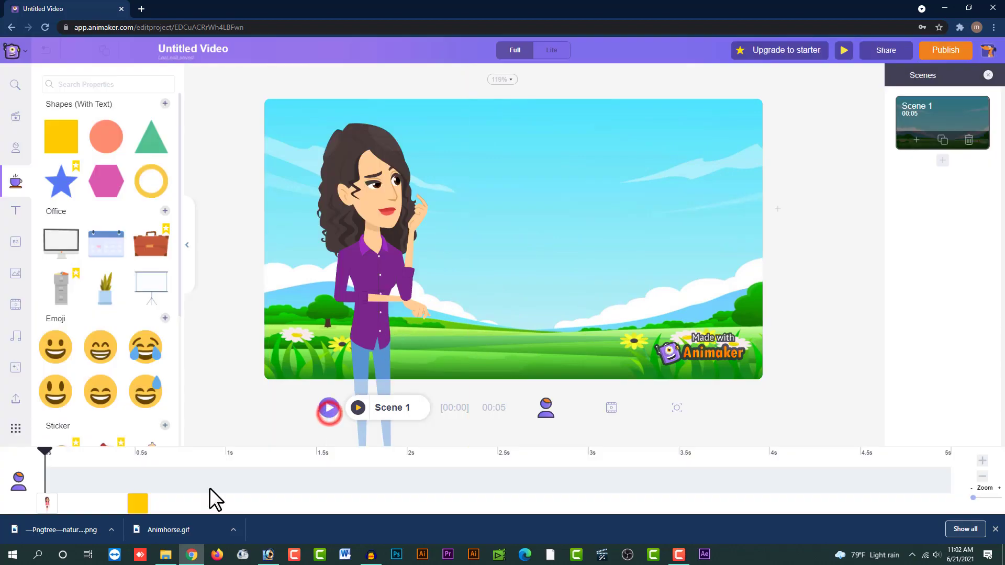
- Nudge the navy text bar slightly up and paste a copy of it that starts at 0.9 s, where its wipe ends
{"action": "left_click", "coordinate": [139, 501]}
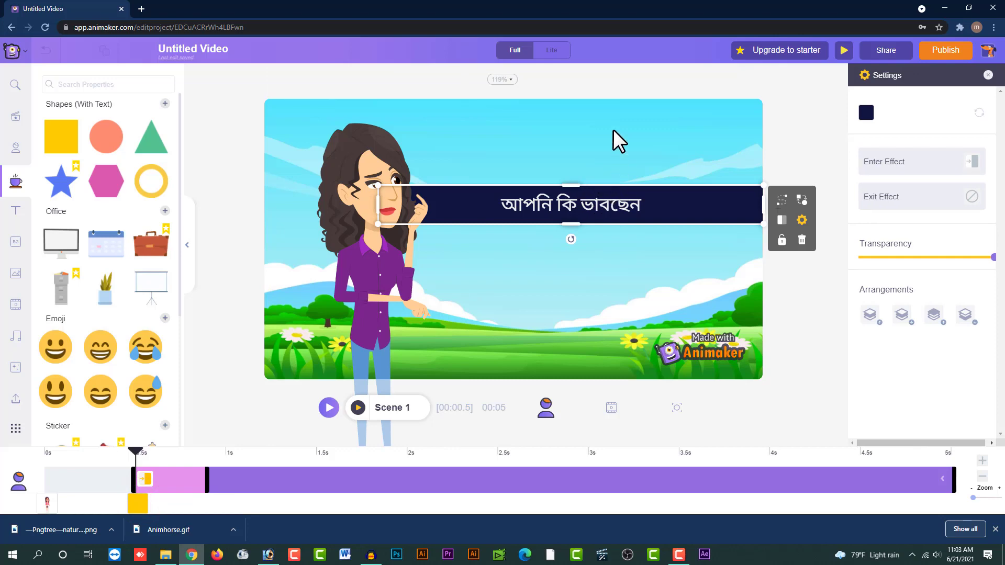
{"action": "double_click", "coordinate": [588, 203]}
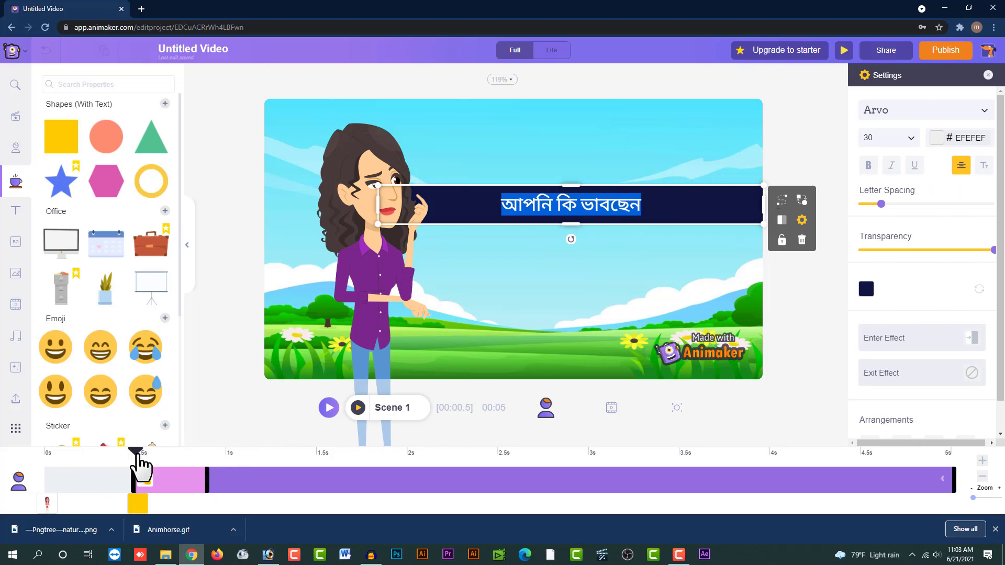
{"action": "left_click_drag", "start_coordinate": [138, 456], "coordinate": [209, 461]}
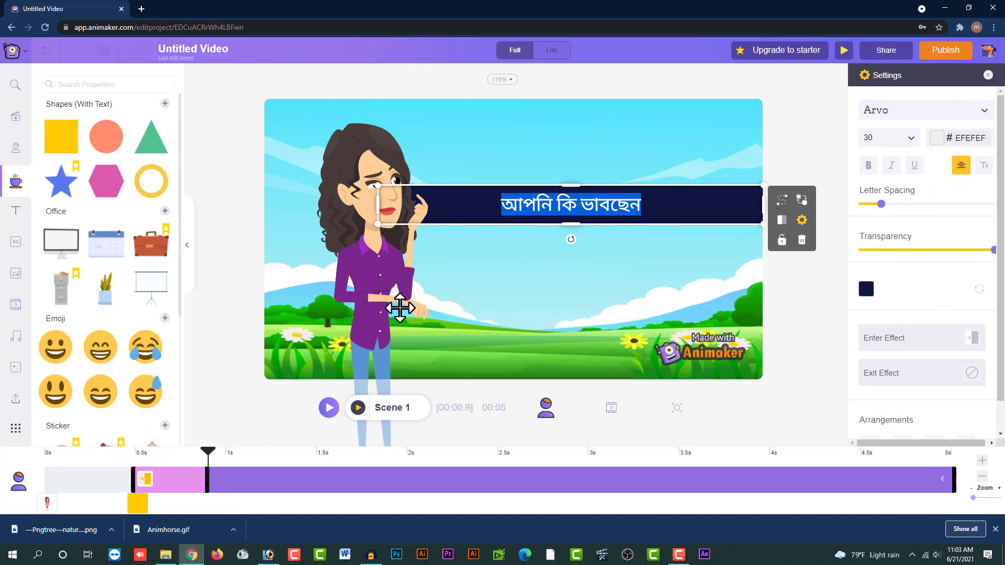
{"action": "left_click", "coordinate": [563, 154]}
{"action": "double_click", "coordinate": [548, 206]}
{"action": "mouse_move", "coordinate": [209, 456]}
{"action": "left_mouse_down"}
{"action": "mouse_move", "coordinate": [128, 469]}
{"action": "mouse_move", "coordinate": [208, 461]}
{"action": "left_mouse_up"}
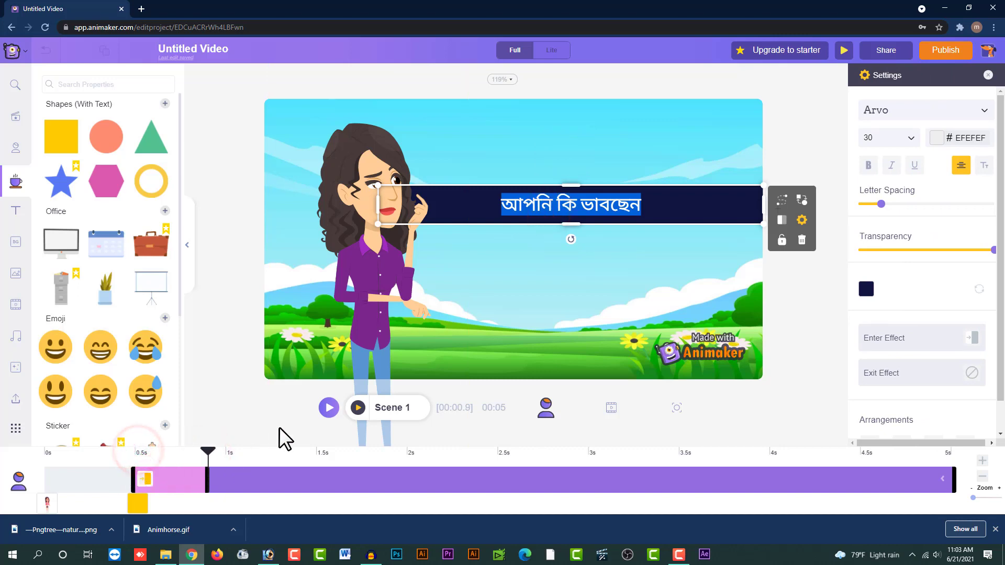
{"action": "left_click", "coordinate": [209, 455]}
{"action": "left_click", "coordinate": [209, 454]}
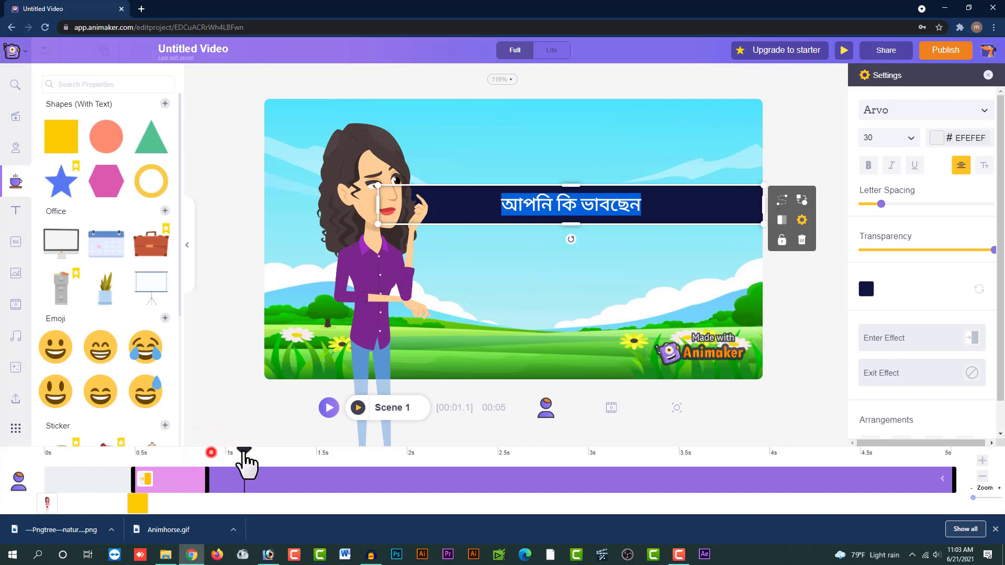
{"action": "left_click", "coordinate": [345, 422]}
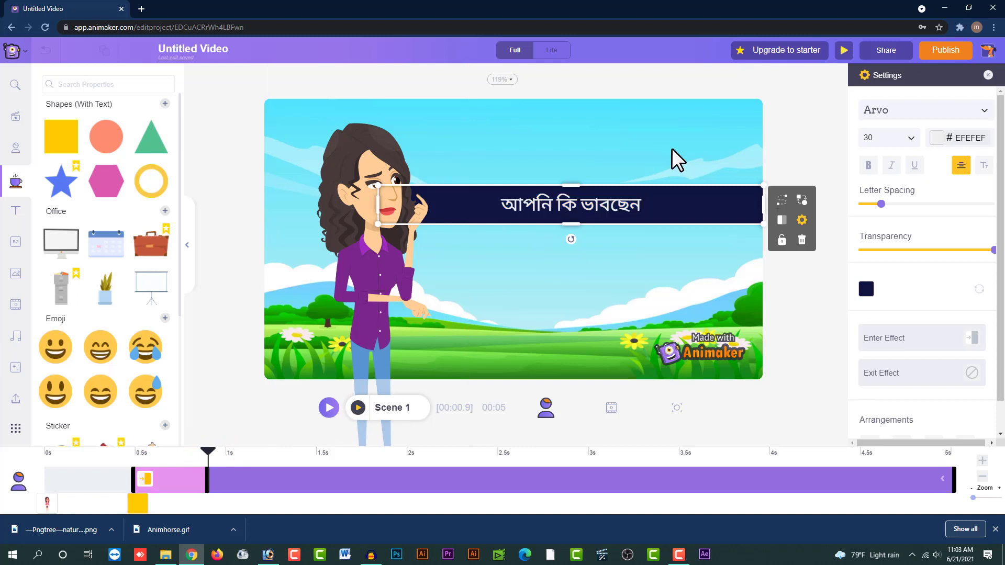
{"action": "left_click_drag", "start_coordinate": [602, 207], "coordinate": [600, 197]}
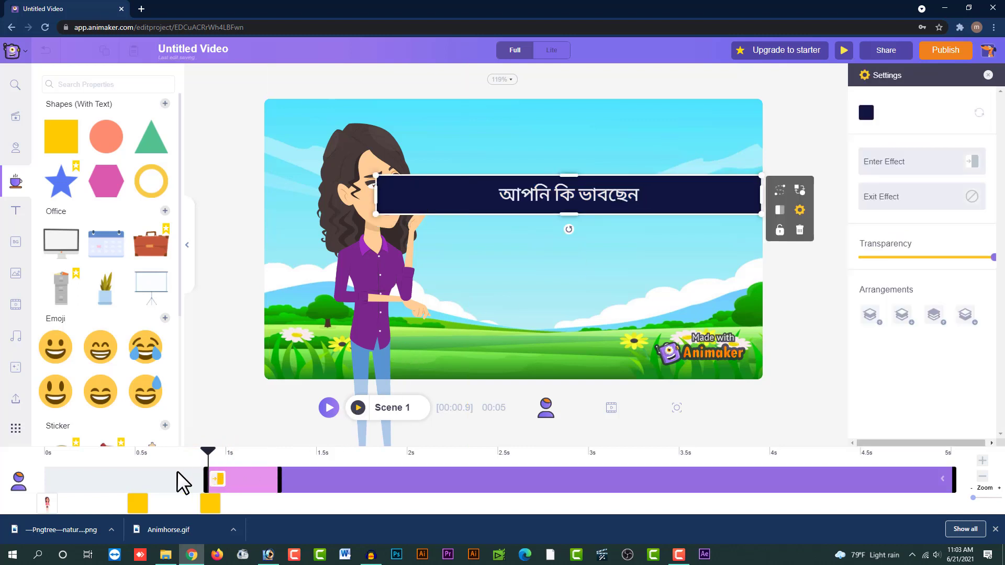
- Compare the effect timings of the woman, the first bar and the copied bar at 0.5 s and 0.9 s on the timeline
{"action": "left_click_drag", "start_coordinate": [212, 461], "coordinate": [135, 476]}
{"action": "left_click", "coordinate": [48, 504]}
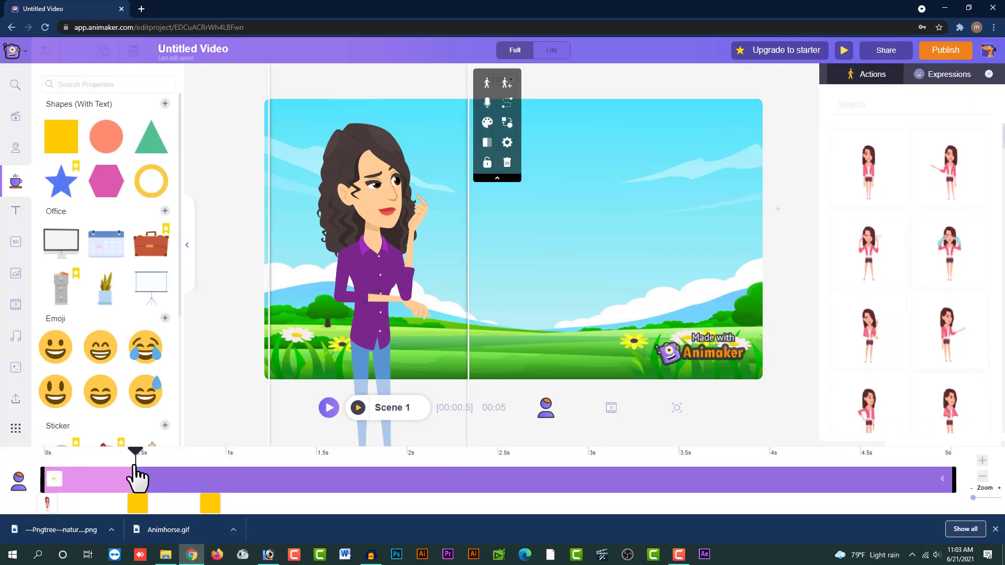
{"action": "left_click", "coordinate": [140, 505]}
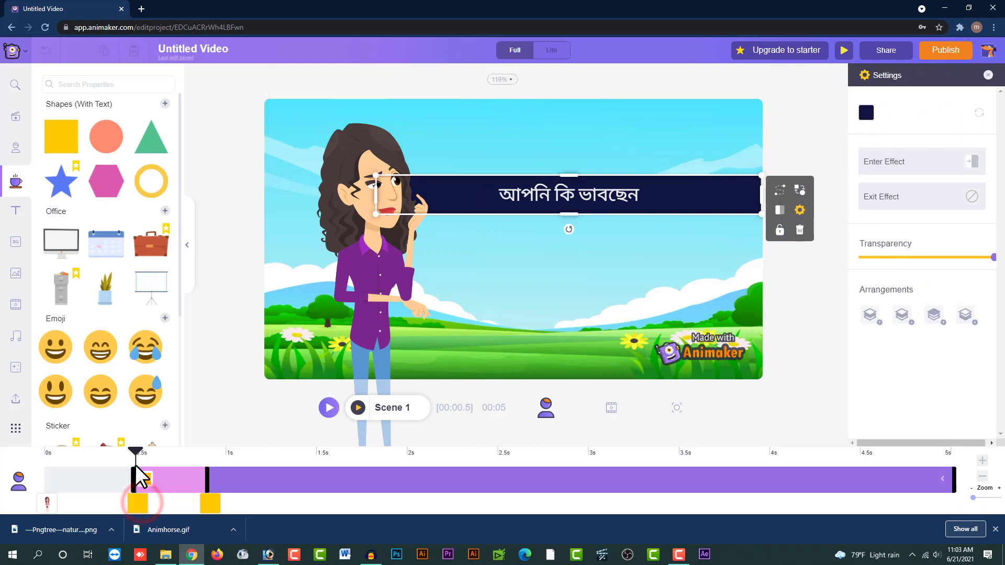
{"action": "left_click_drag", "start_coordinate": [139, 454], "coordinate": [208, 464]}
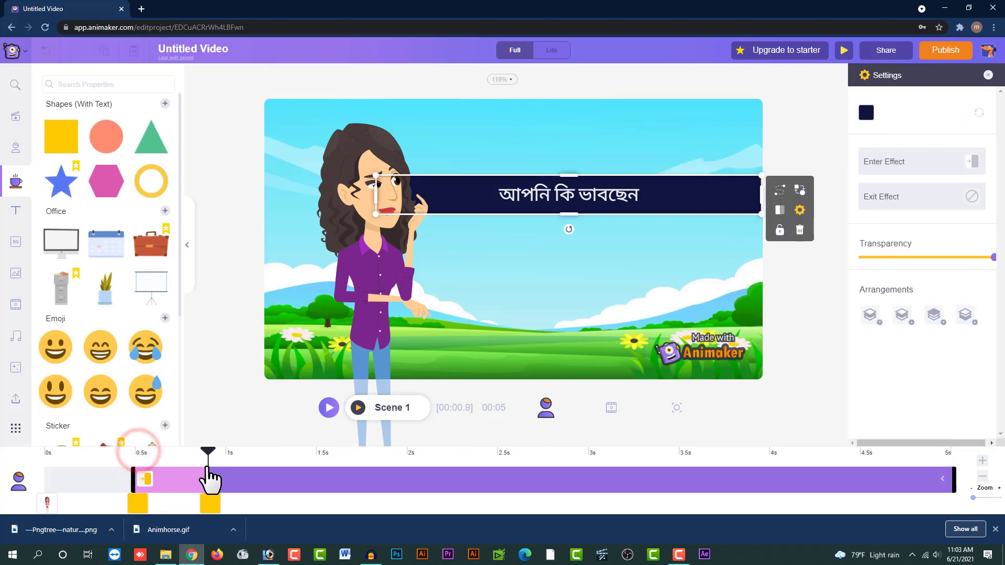
{"action": "left_click", "coordinate": [212, 504]}
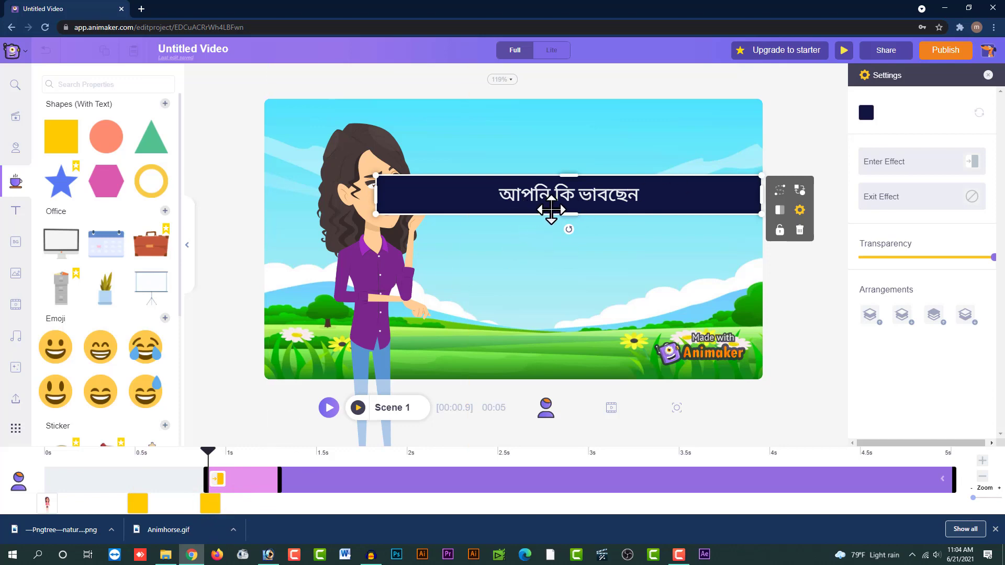
- Place the copied bar directly below the original and send it behind the woman with Move To Last
{"action": "left_click_drag", "start_coordinate": [560, 197], "coordinate": [559, 239]}
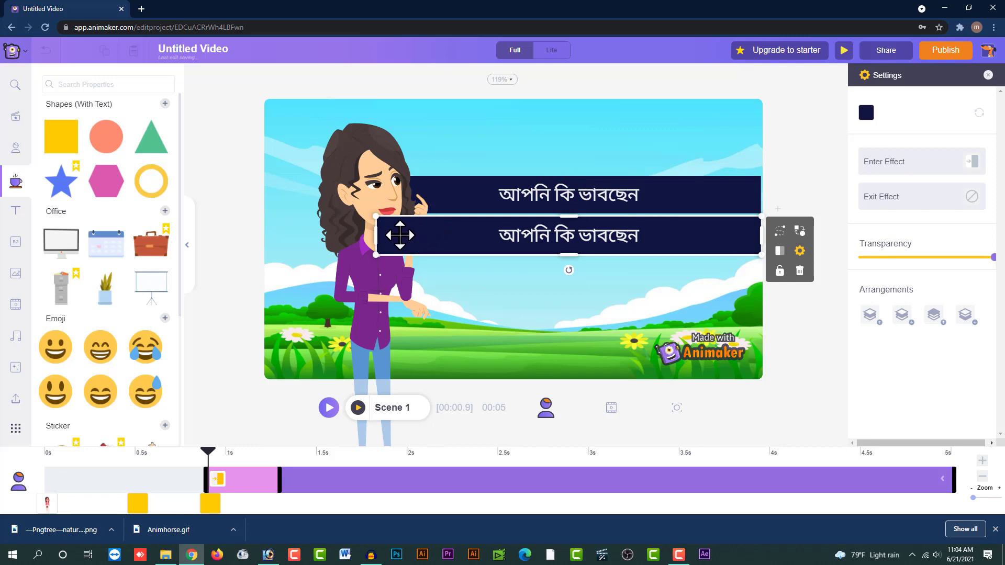
{"action": "double_click", "coordinate": [487, 238]}
{"action": "right_click", "coordinate": [492, 239]}
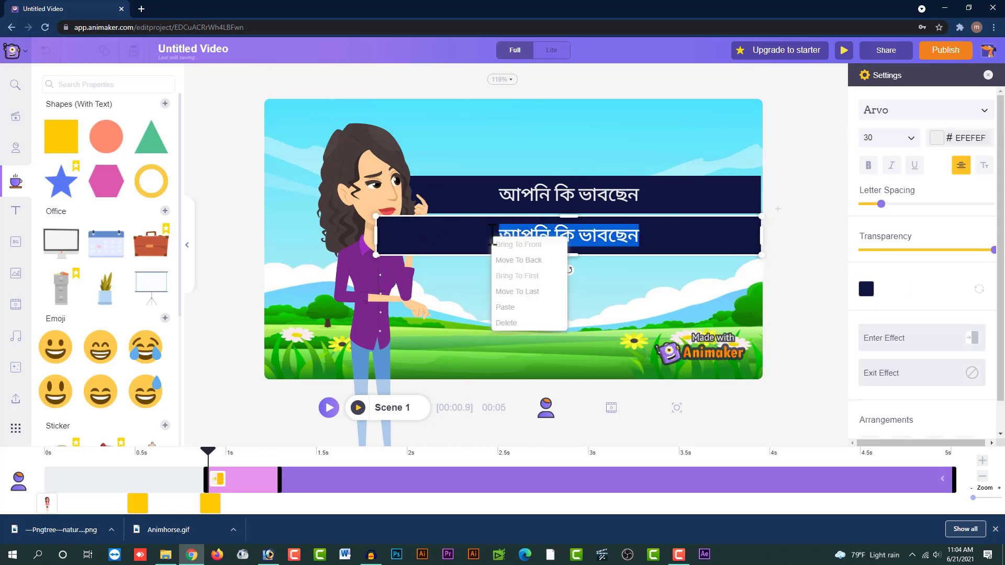
{"action": "left_click", "coordinate": [518, 294]}
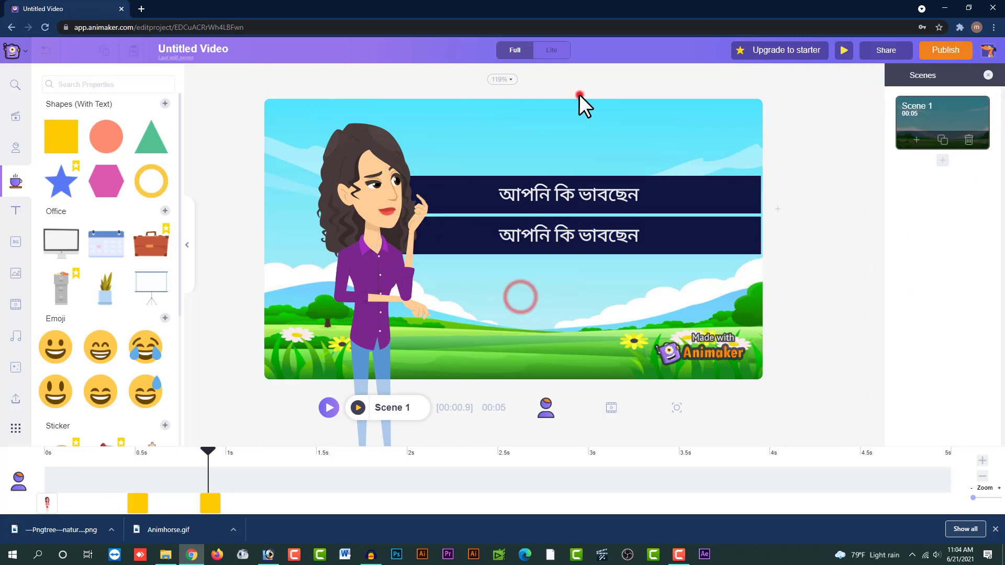
{"action": "left_click", "coordinate": [579, 95]}
- Replace the lower bar's text with "কিভাবে অনলাইনে এনিমেশন ভিডিও তৈরি করা যায়?"
{"action": "double_click", "coordinate": [569, 241]}
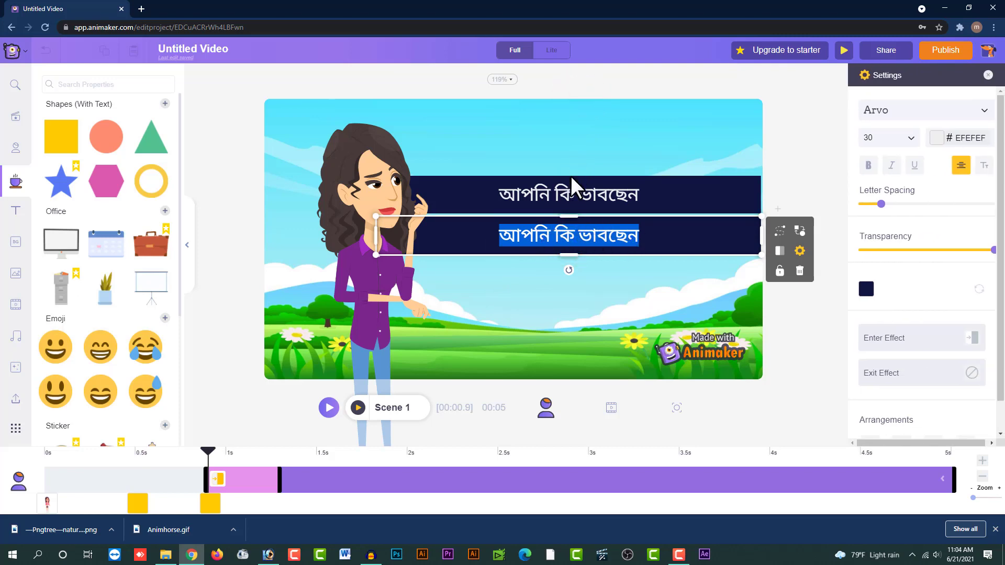
{"action": "left_click", "coordinate": [532, 139]}
{"action": "double_click", "coordinate": [523, 234]}
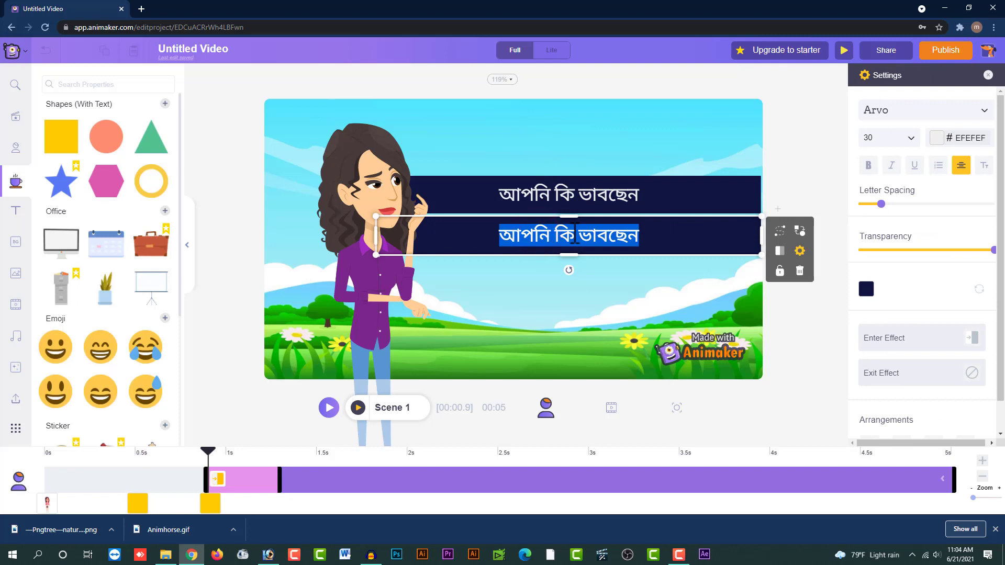
{"action": "type", "text": "কিভাবে অনলাইনে এনিমেশন ভিডিও"}
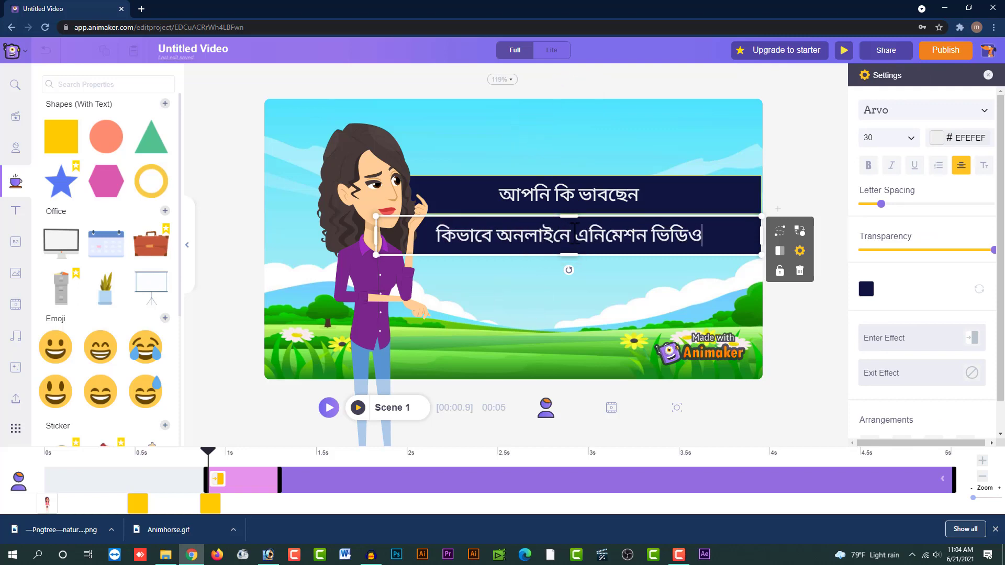
{"action": "type", "text": " তৈরি করা যায়?"}
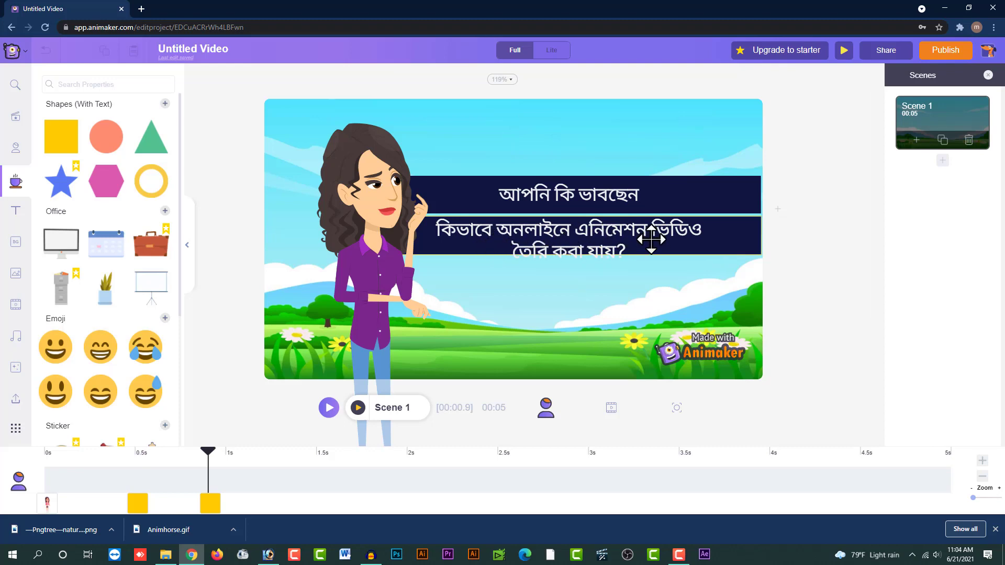
- Stretch the lower bar downward to fit both lines of text and set its font size to 30
{"action": "double_click", "coordinate": [639, 242]}
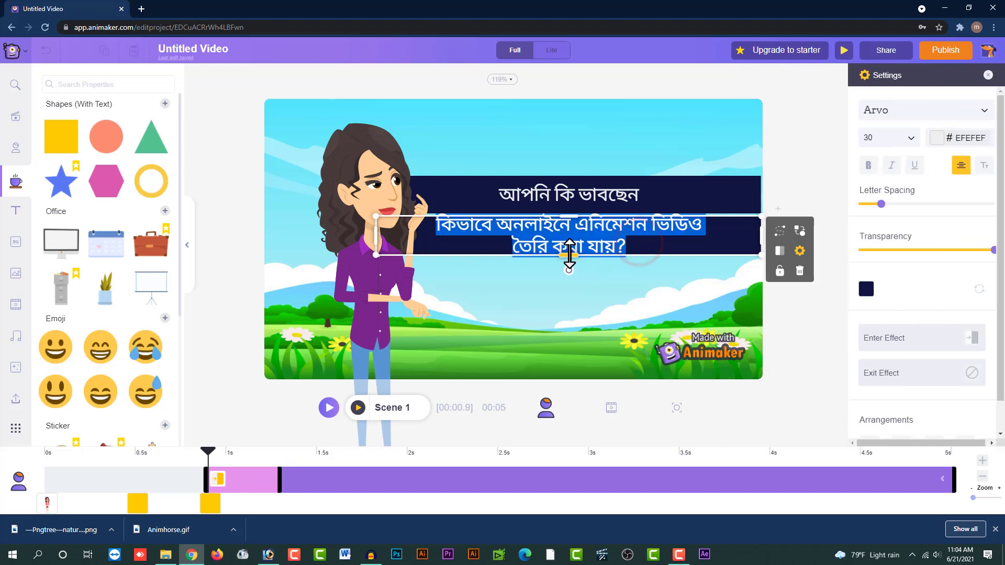
{"action": "left_click_drag", "start_coordinate": [569, 256], "coordinate": [567, 279]}
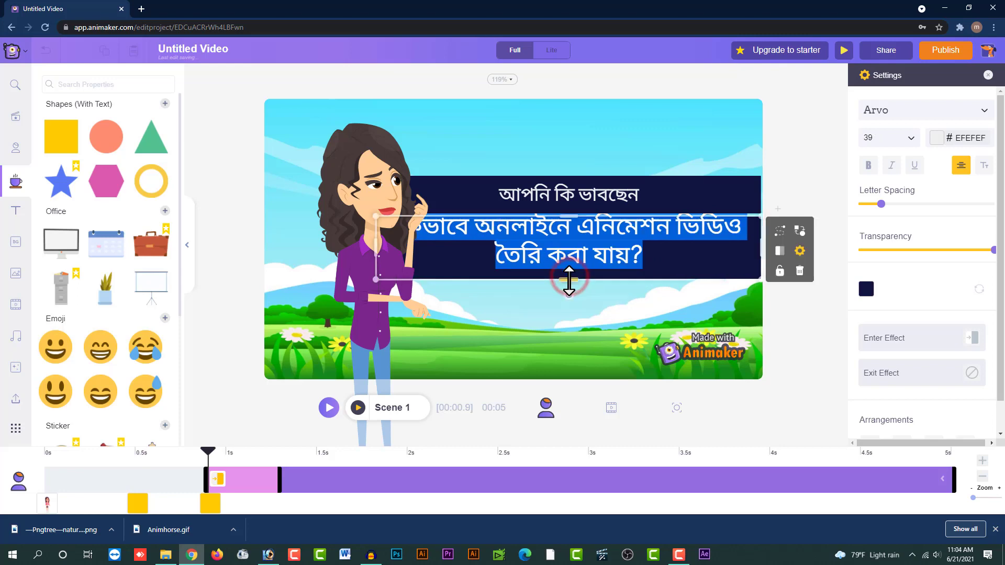
{"action": "left_click", "coordinate": [911, 139]}
{"action": "left_click", "coordinate": [869, 331]}
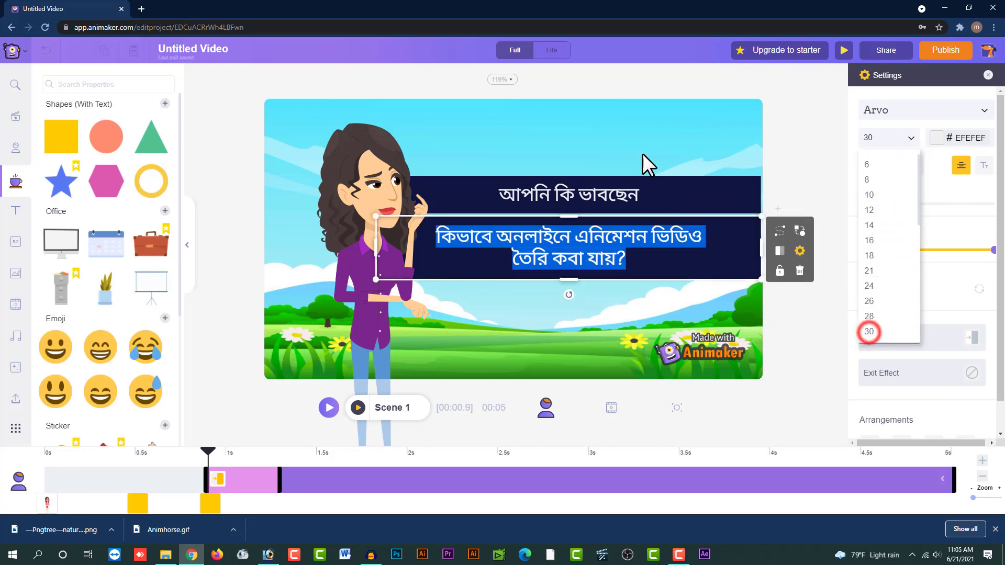
{"action": "left_click", "coordinate": [643, 149]}
{"action": "left_click", "coordinate": [703, 261]}
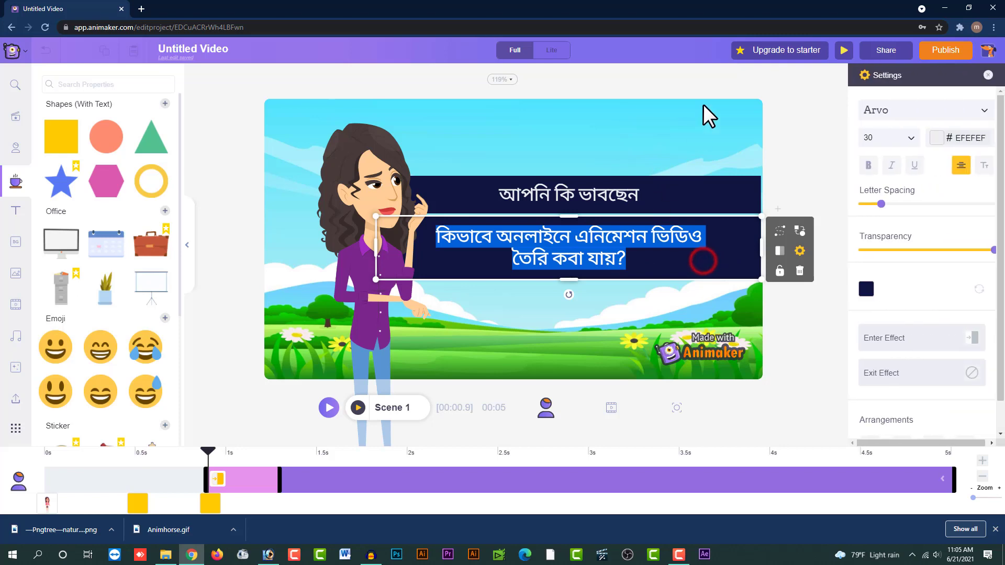
{"action": "left_click", "coordinate": [702, 103]}
- Fill the lower bar with orange and set its text colour to dark grey #2D2D2D
{"action": "left_click", "coordinate": [687, 256]}
{"action": "left_click", "coordinate": [867, 290]}
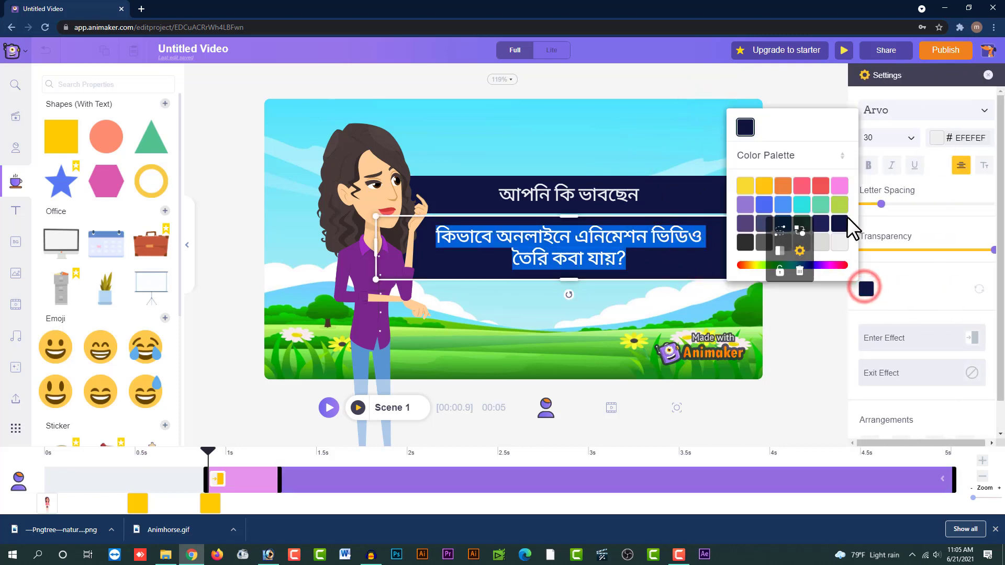
{"action": "left_click", "coordinate": [782, 187]}
{"action": "left_click", "coordinate": [643, 151]}
{"action": "left_click", "coordinate": [572, 252]}
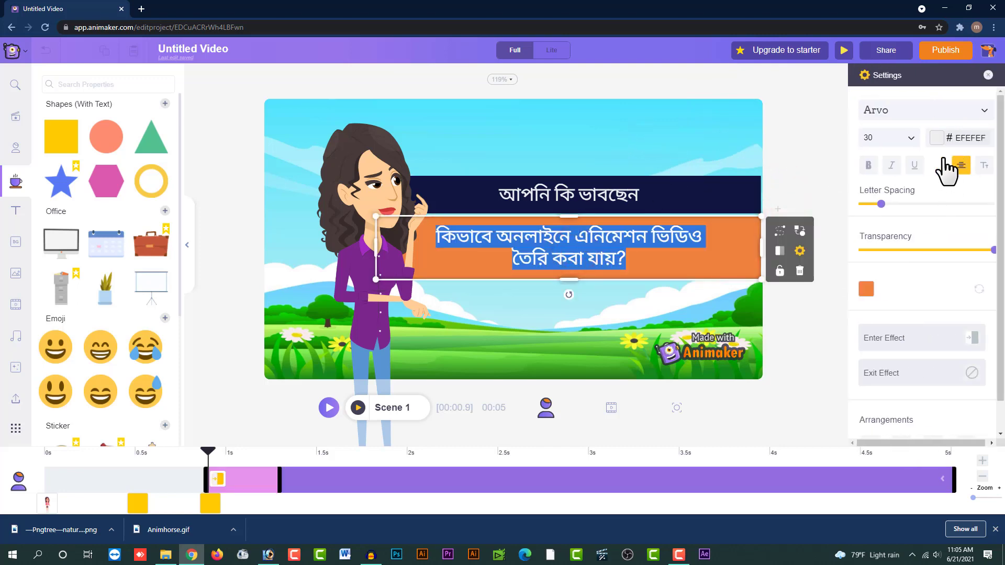
{"action": "left_click", "coordinate": [929, 139]}
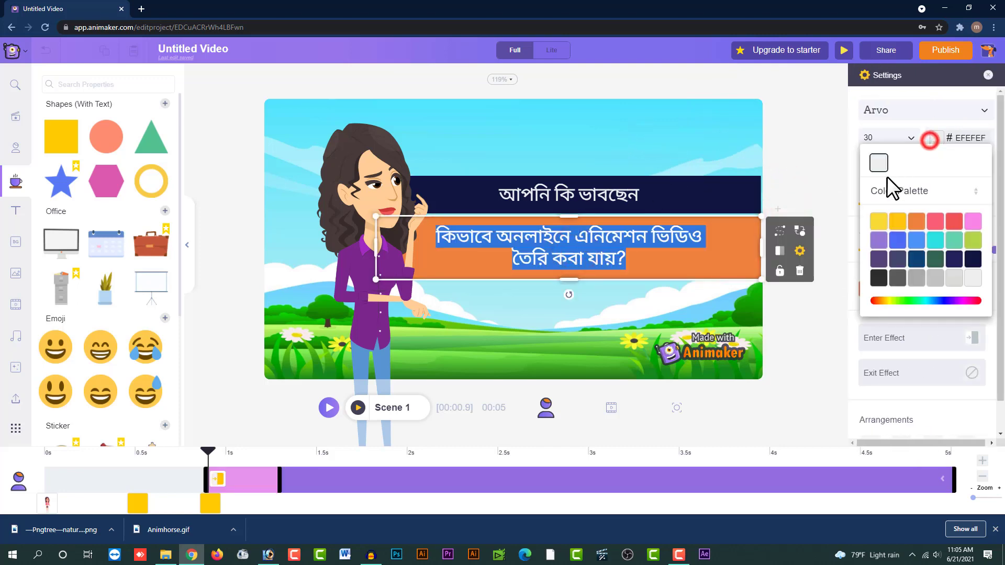
{"action": "left_click", "coordinate": [880, 277]}
{"action": "left_click", "coordinate": [645, 153]}
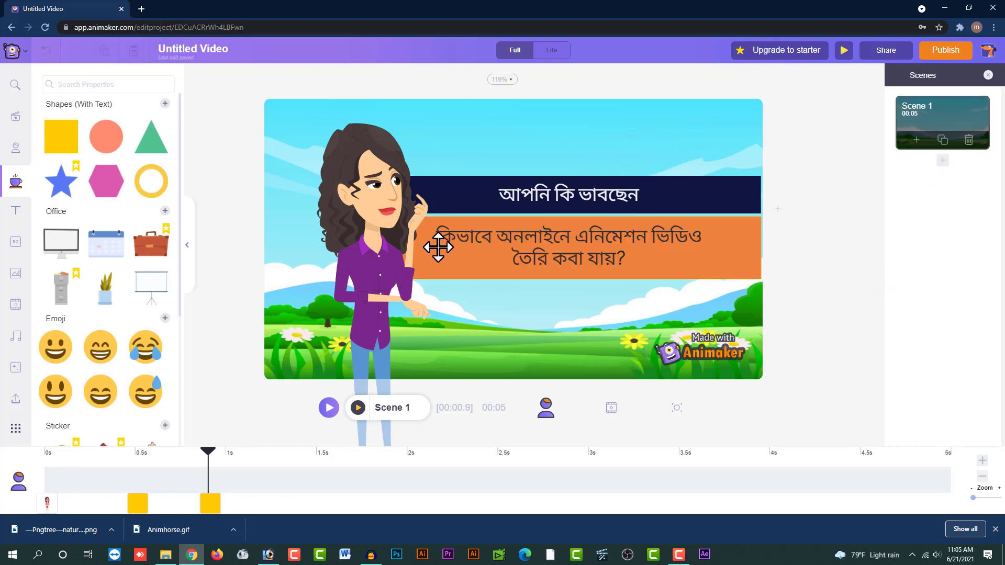
- Check both bars' timing on the timeline and play the scene from the start
{"action": "left_click", "coordinate": [212, 504]}
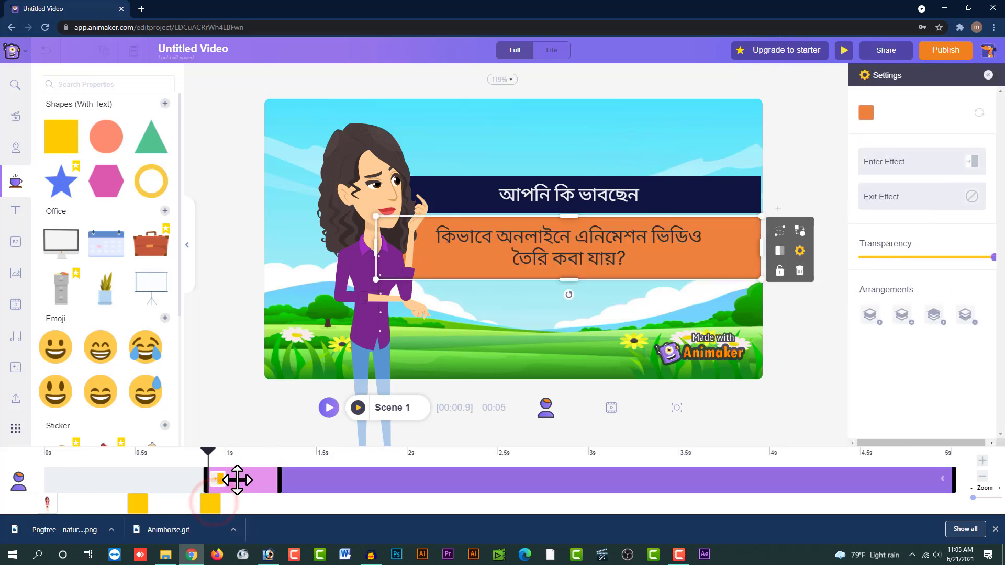
{"action": "left_click", "coordinate": [138, 504]}
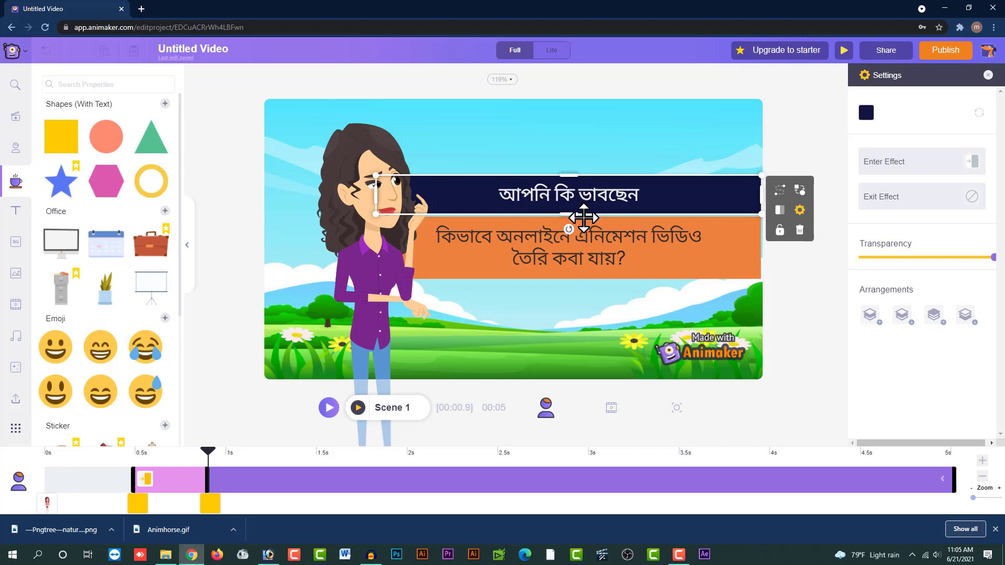
{"action": "double_click", "coordinate": [577, 250]}
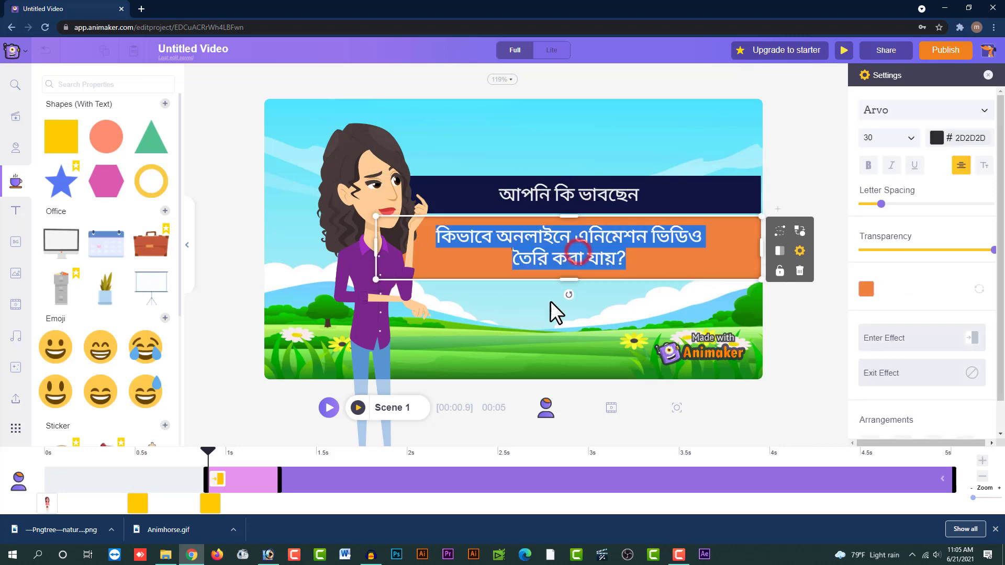
{"action": "left_click", "coordinate": [212, 451]}
{"action": "left_click", "coordinate": [331, 407]}
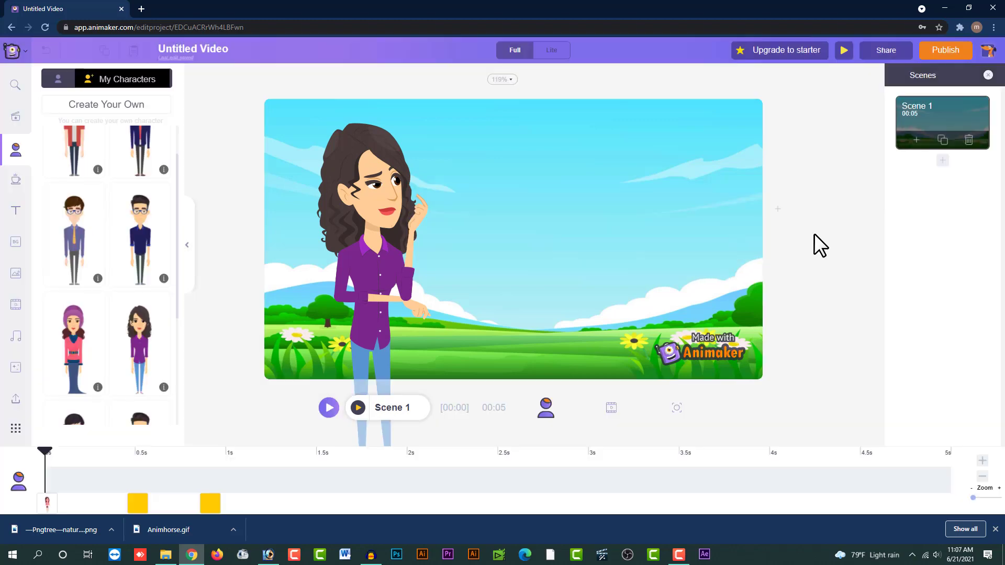
- Add a new blank scene after Scene 1
{"action": "left_click", "coordinate": [942, 161]}
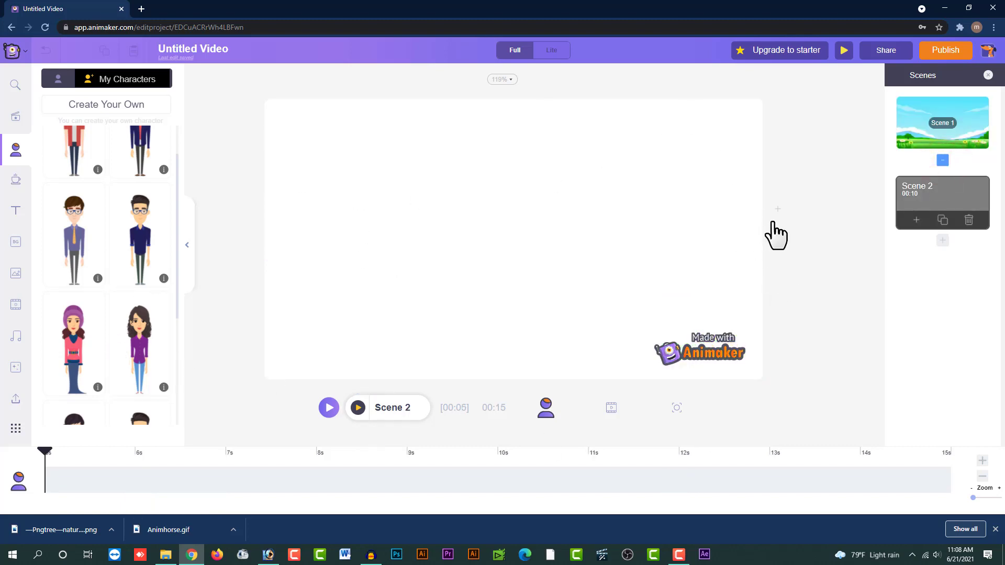
- Compare the lengths of Scene 1 and Scene 2 by scrubbing the playhead through each scene's timeline
{"action": "left_click", "coordinate": [959, 125]}
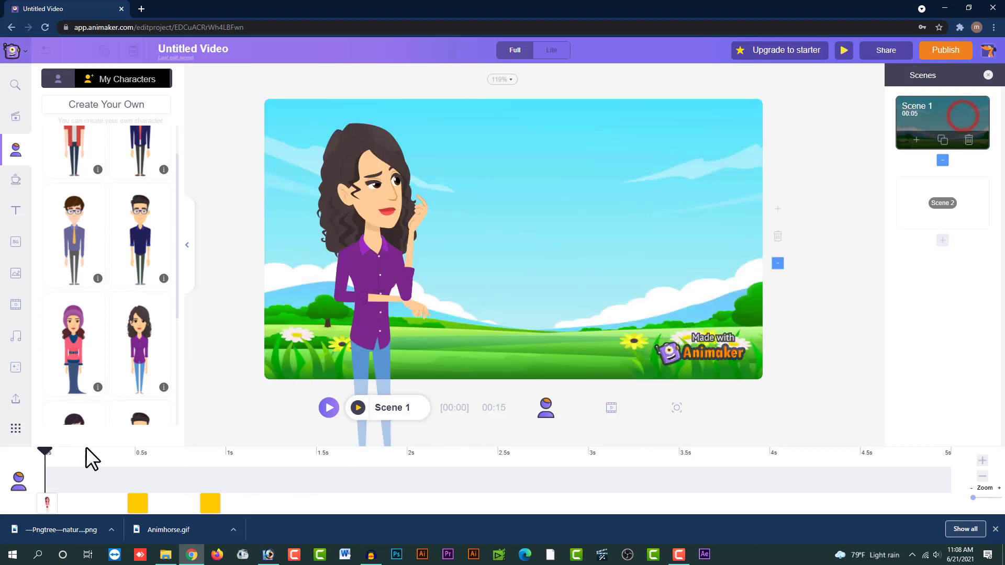
{"action": "left_click_drag", "start_coordinate": [48, 456], "coordinate": [953, 471]}
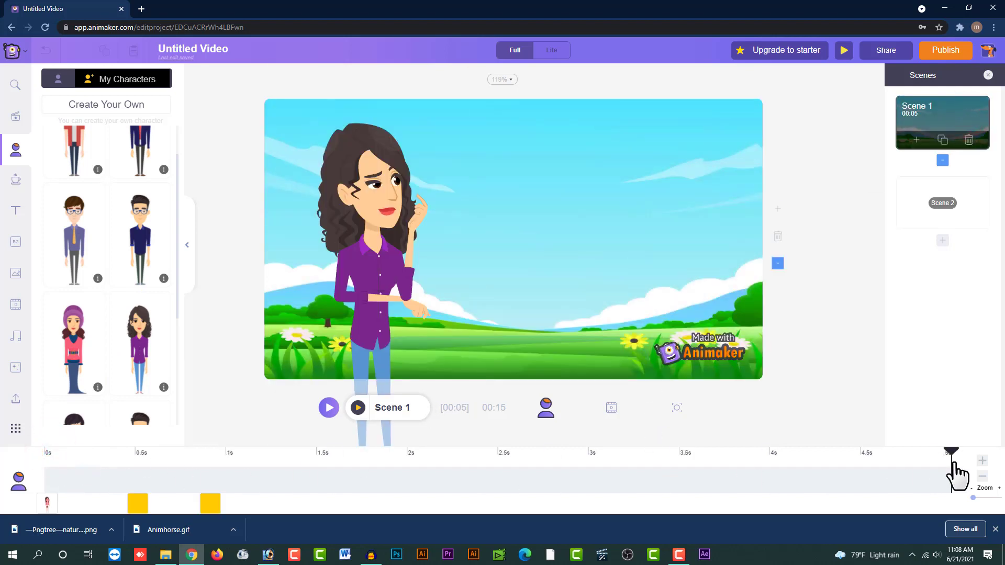
{"action": "left_click", "coordinate": [979, 198]}
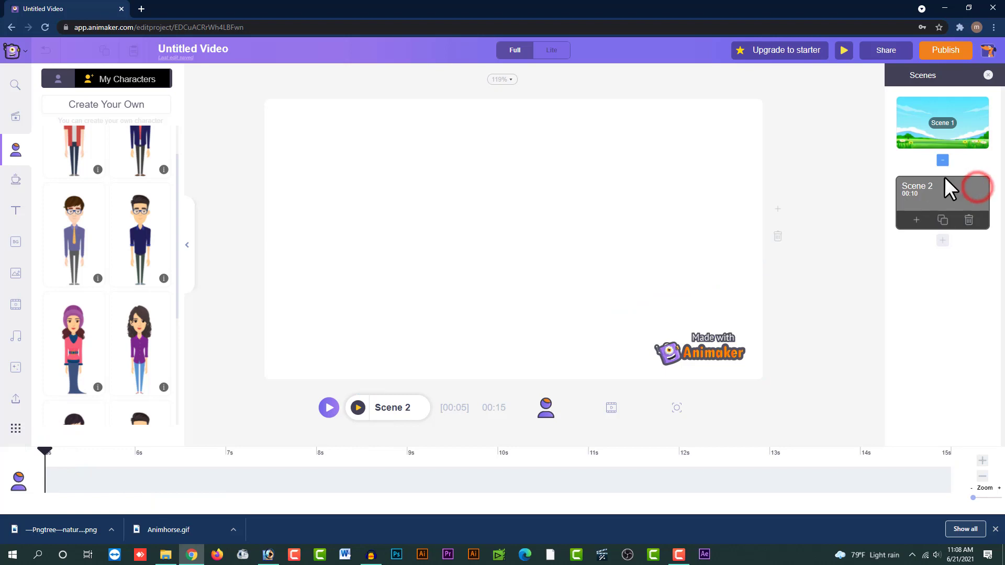
{"action": "left_click_drag", "start_coordinate": [47, 456], "coordinate": [957, 463]}
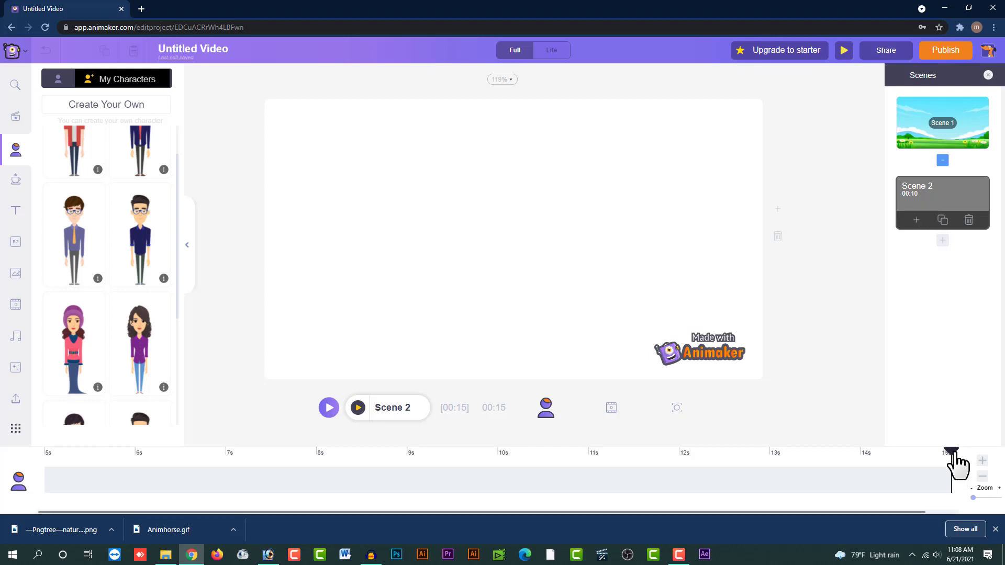
{"action": "left_click_drag", "start_coordinate": [953, 464], "coordinate": [235, 464]}
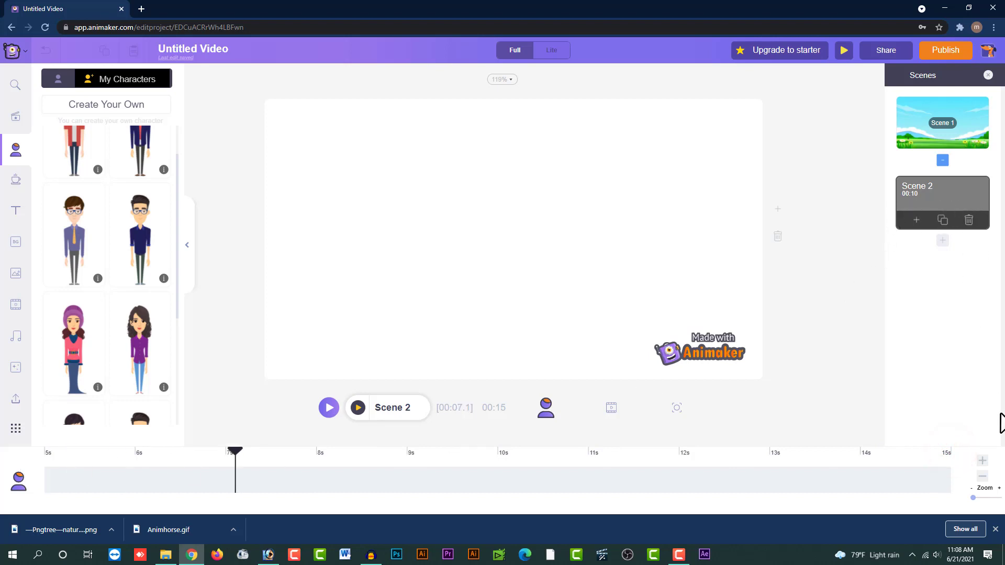
- Shorten Scene 2 to 5 seconds and compare it with Scene 1
{"action": "left_click", "coordinate": [982, 478]}
{"action": "left_click", "coordinate": [982, 477]}
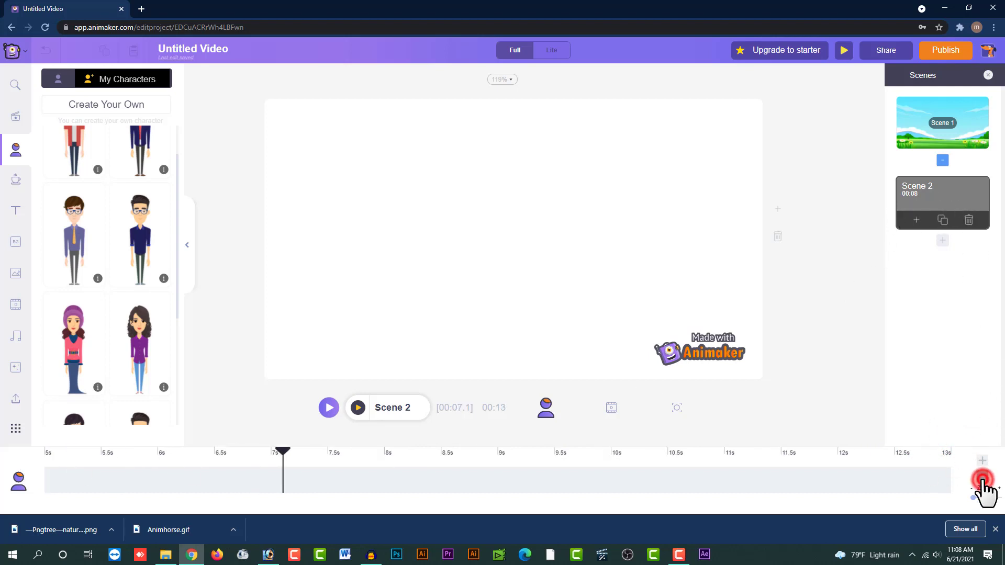
{"action": "left_click", "coordinate": [982, 478]}
{"action": "left_click", "coordinate": [982, 478]}
{"action": "left_click", "coordinate": [982, 478]}
{"action": "left_click", "coordinate": [982, 477]}
{"action": "left_click", "coordinate": [983, 462]}
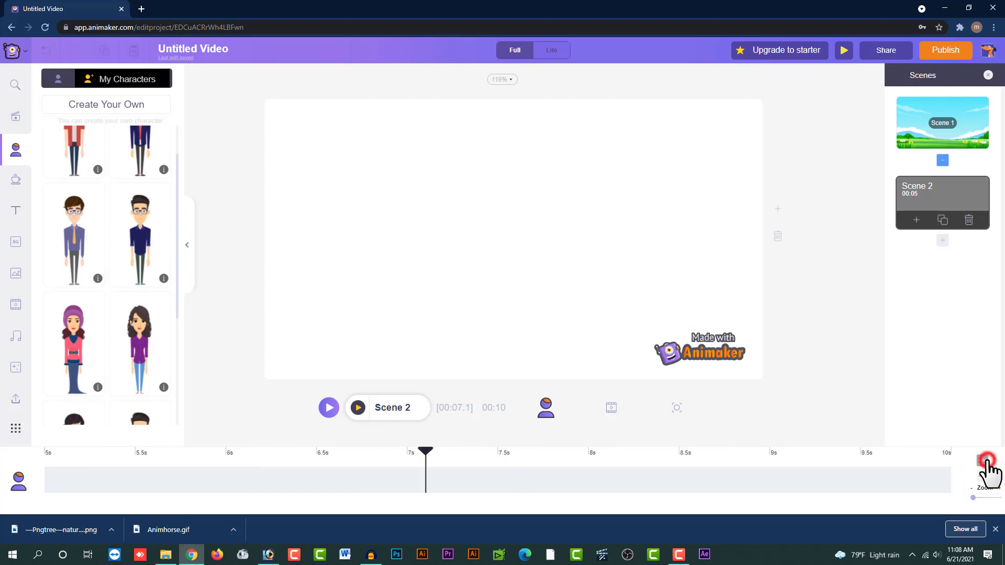
{"action": "left_click", "coordinate": [937, 135]}
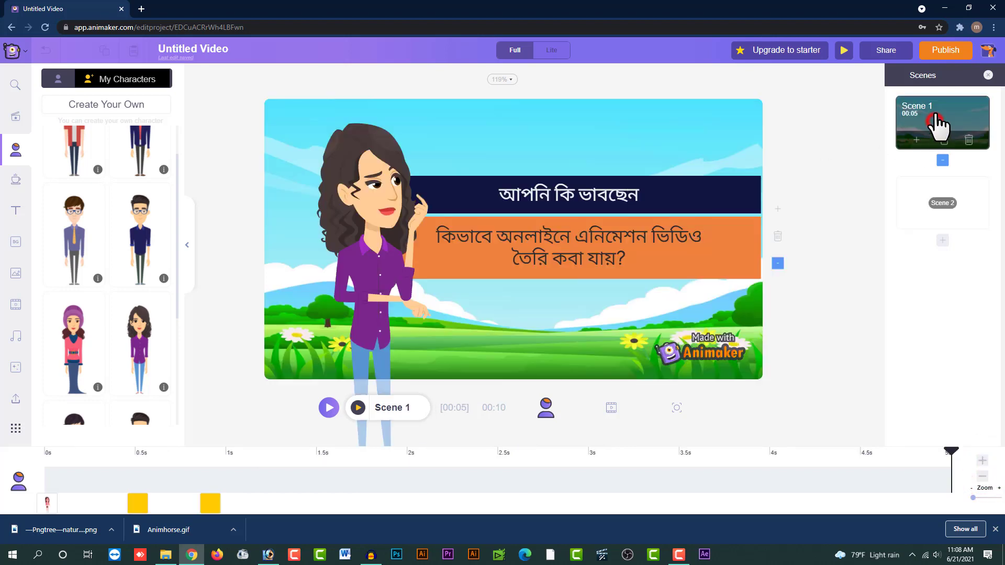
{"action": "left_click", "coordinate": [969, 185]}
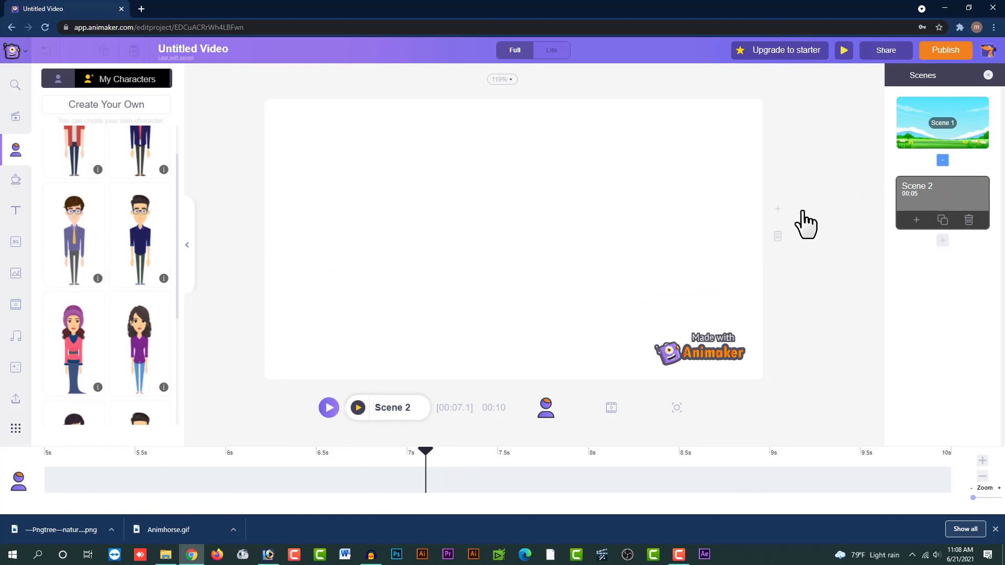
- Try a pink background colour on Scene 2, then fill the background with orange
{"action": "left_click", "coordinate": [467, 196]}
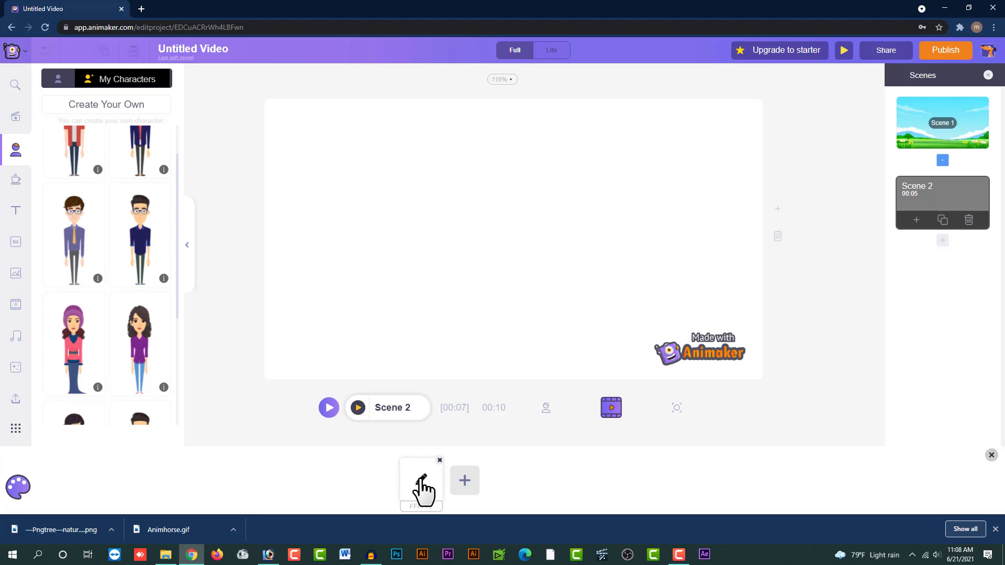
{"action": "left_click", "coordinate": [422, 482]}
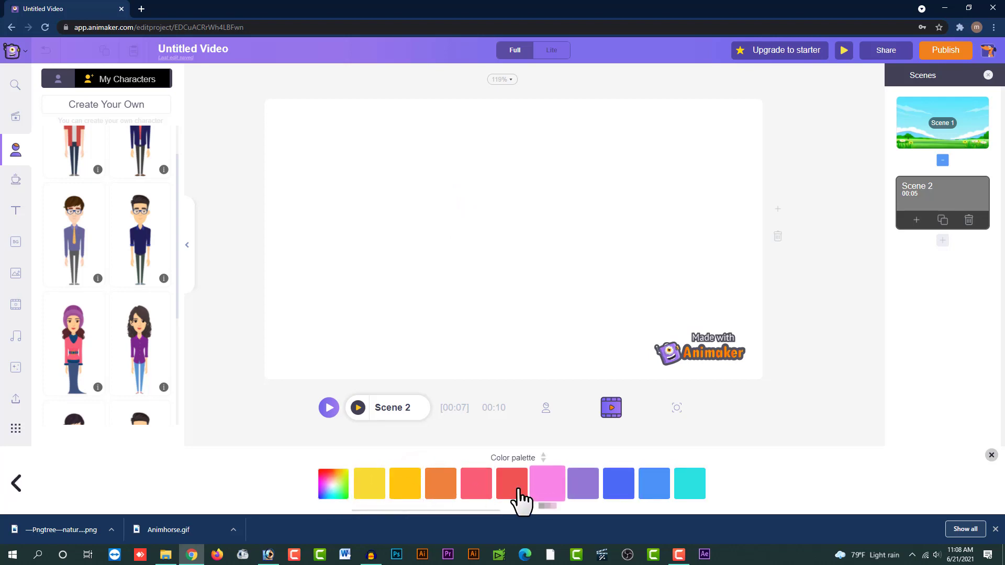
{"action": "left_click", "coordinate": [489, 490]}
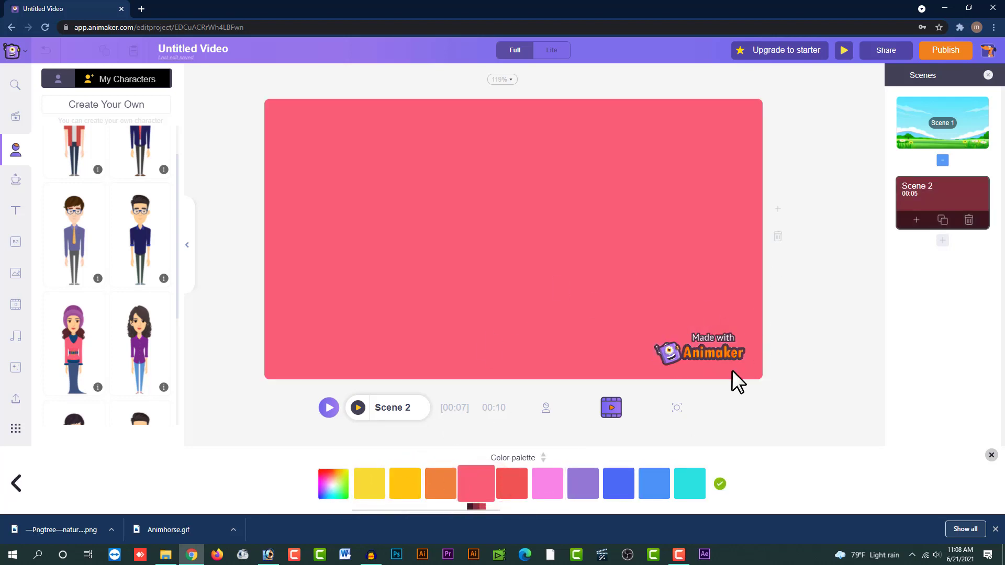
{"action": "left_click", "coordinate": [440, 485]}
{"action": "left_click", "coordinate": [805, 317]}
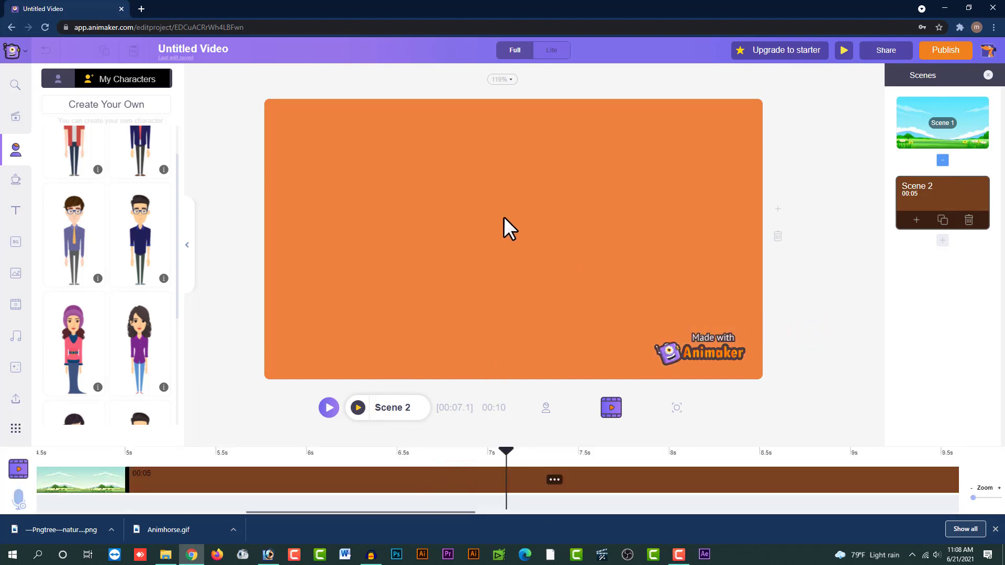
- Add the curly-haired woman in the purple shirt at the start of Scene 2 and place her in the left half of the canvas
{"action": "left_click", "coordinate": [547, 407]}
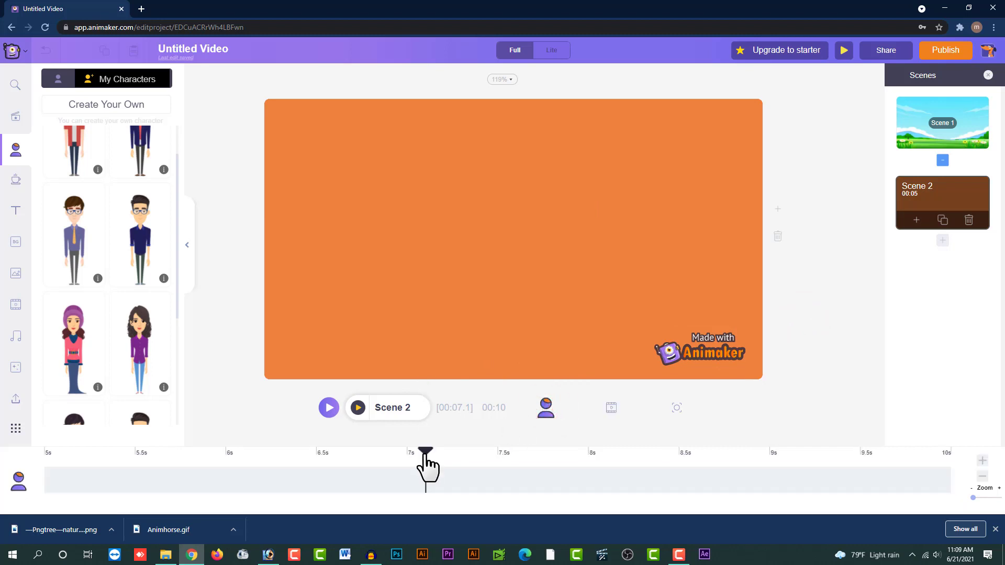
{"action": "left_click_drag", "start_coordinate": [427, 454], "coordinate": [613, 463]}
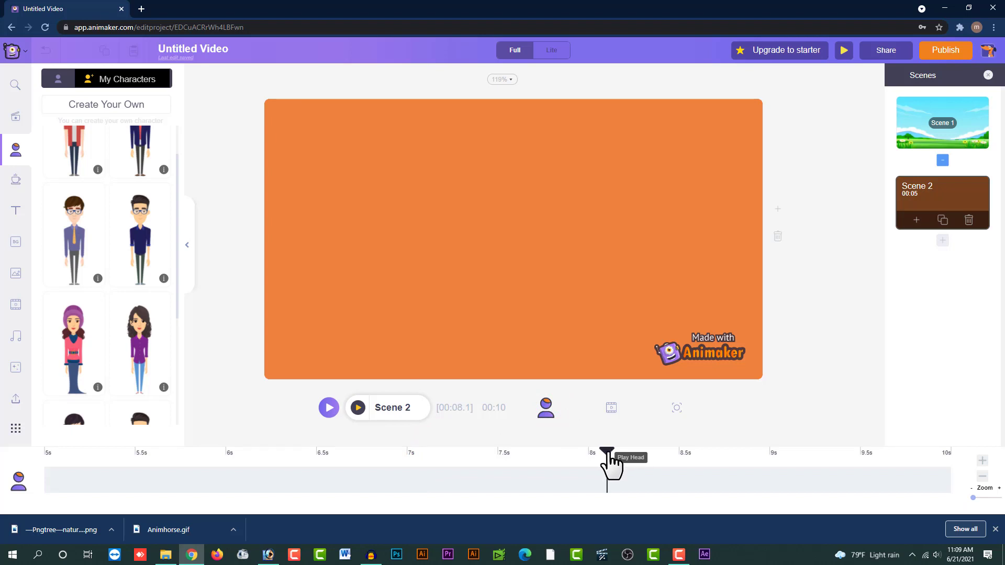
{"action": "left_click_drag", "start_coordinate": [607, 456], "coordinate": [32, 465]}
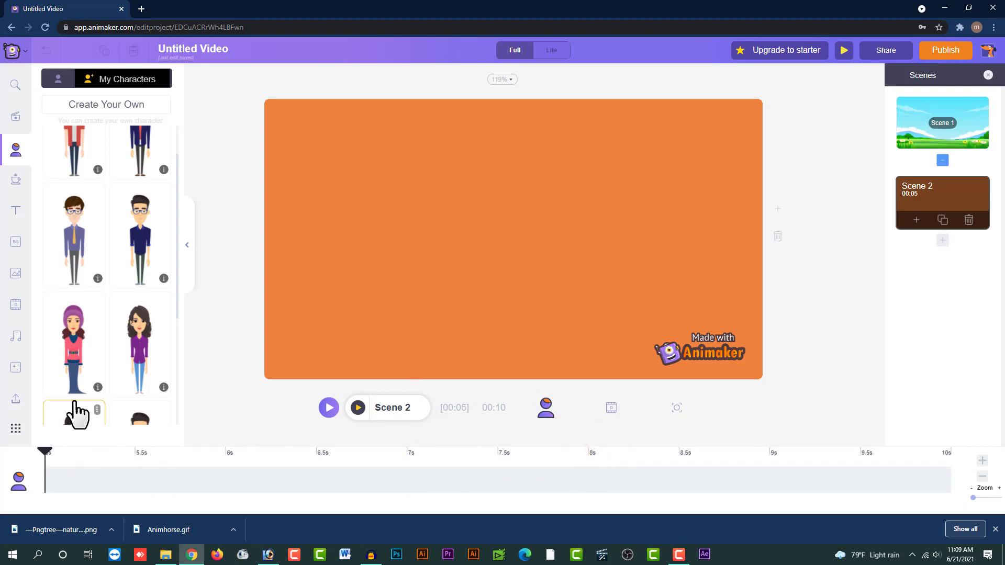
{"action": "left_click", "coordinate": [138, 313]}
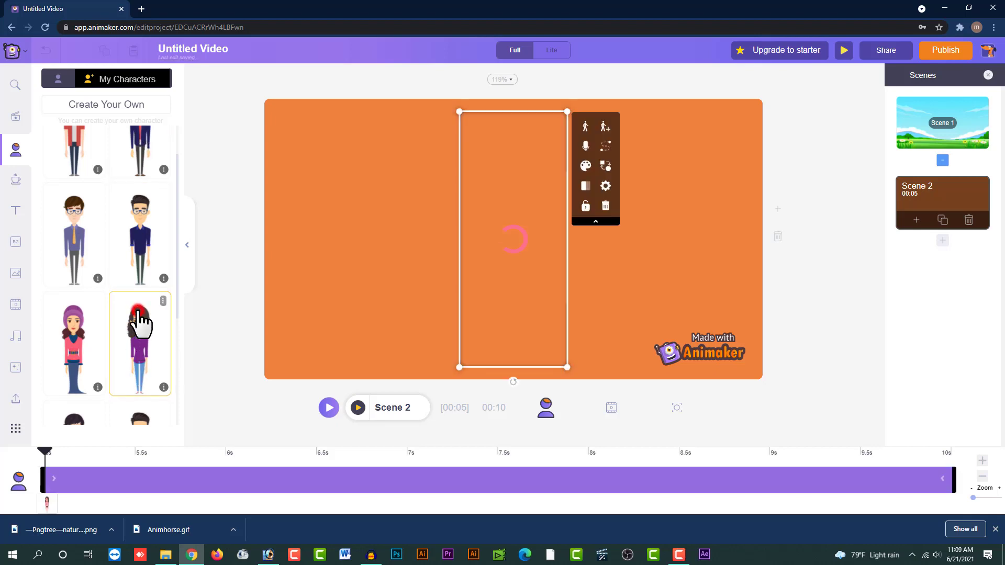
{"action": "left_click", "coordinate": [516, 283]}
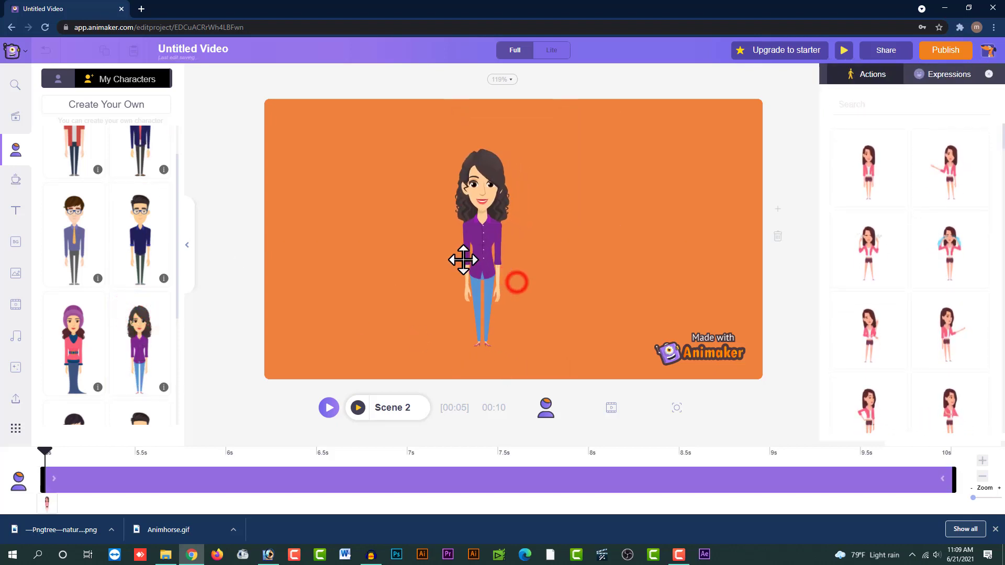
{"action": "left_click_drag", "start_coordinate": [463, 260], "coordinate": [383, 240]}
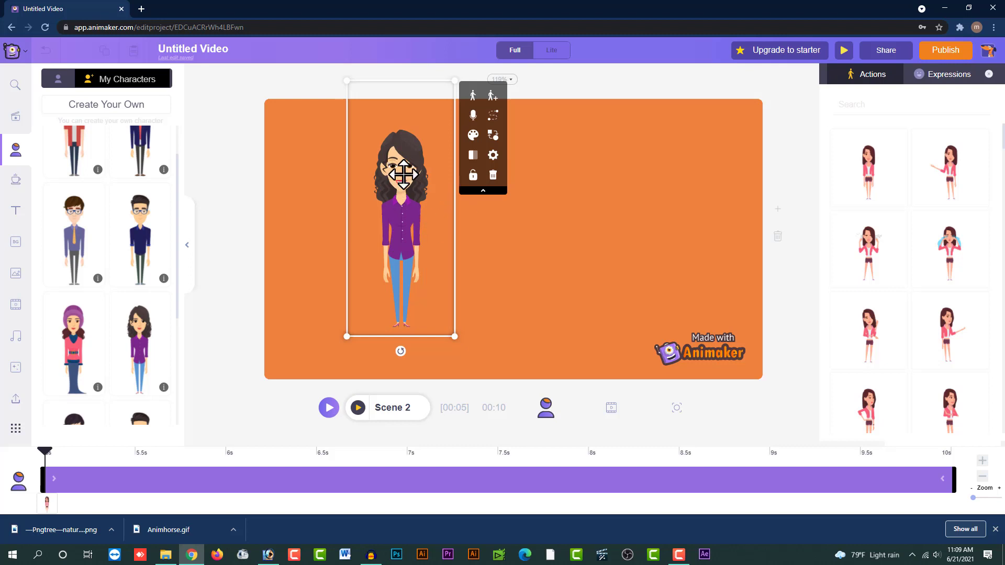
- Open the list of action categories for the woman in Scene 2
{"action": "left_click", "coordinate": [872, 107]}
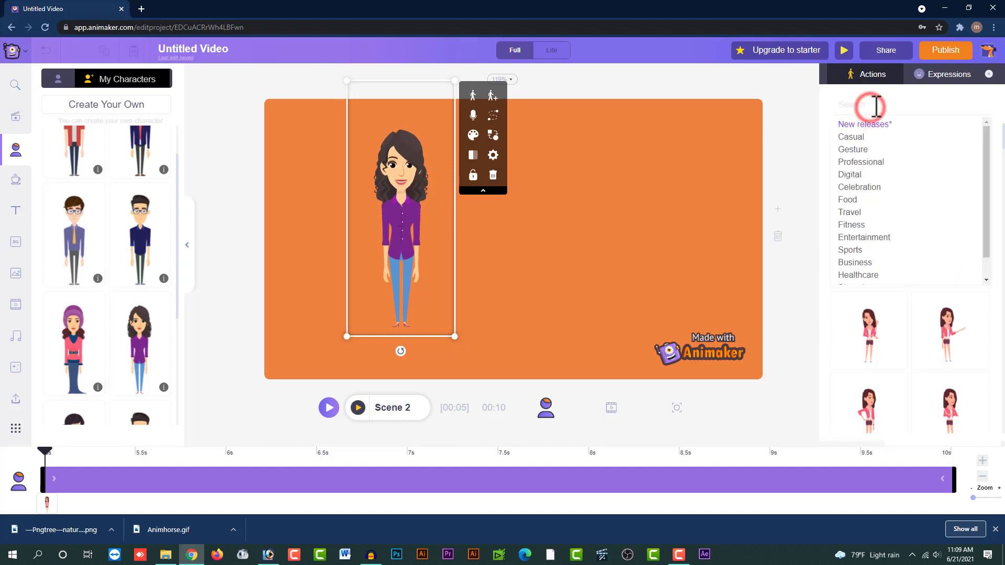